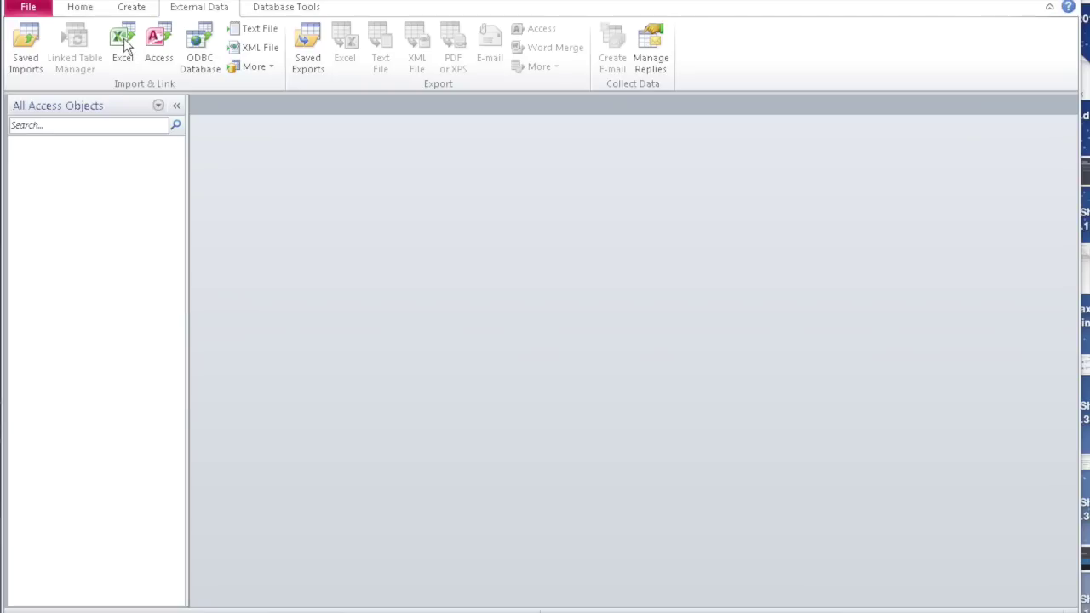
Start importing the ProdCoffee Excel workbook from the coffee folder into a new table in the current database.
click(125, 47)
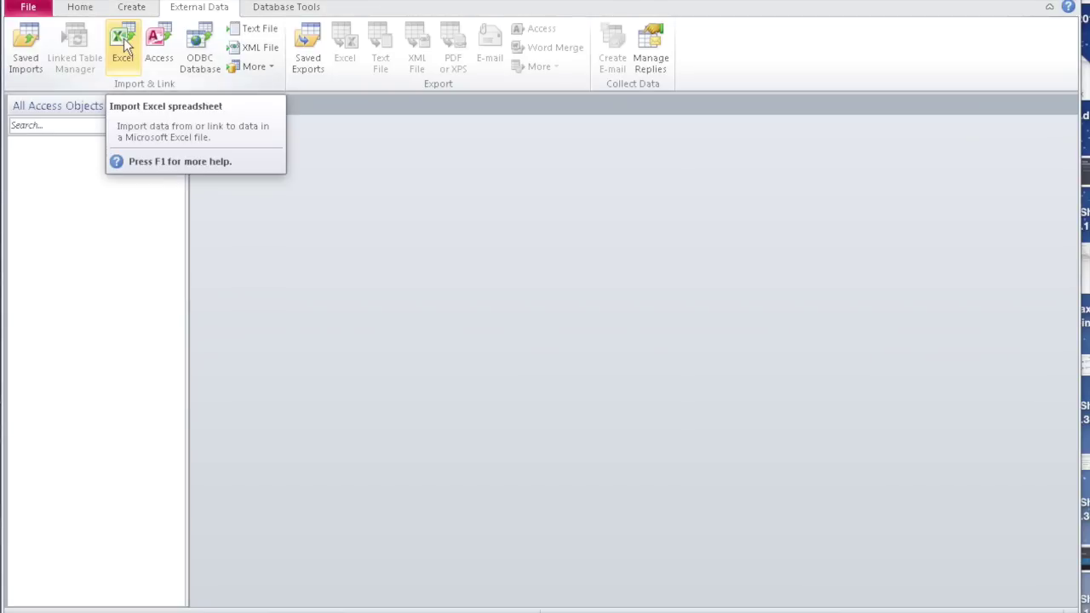
click(125, 47)
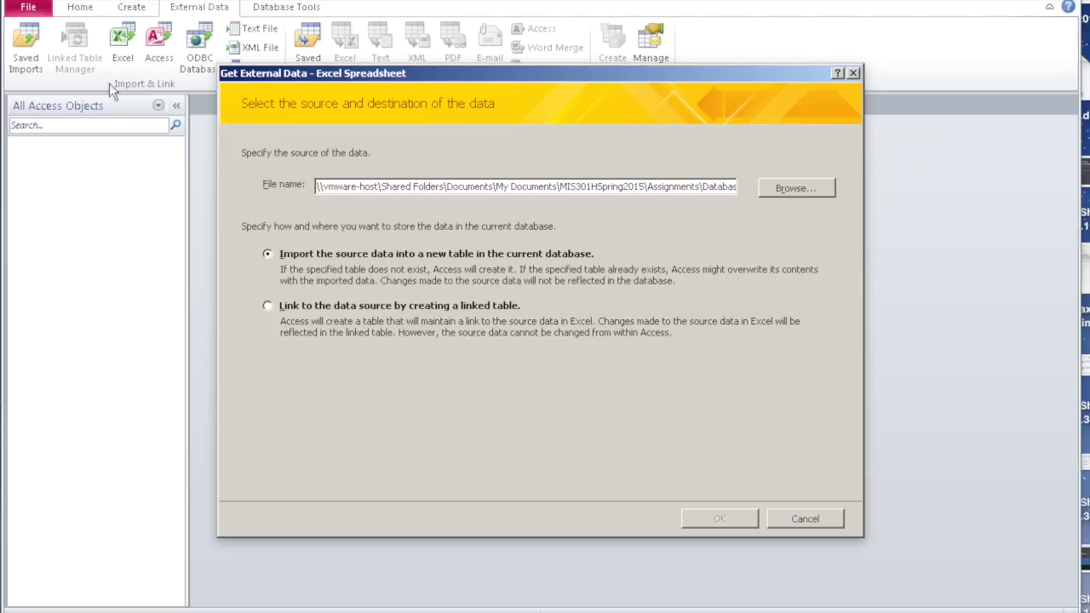
click(802, 189)
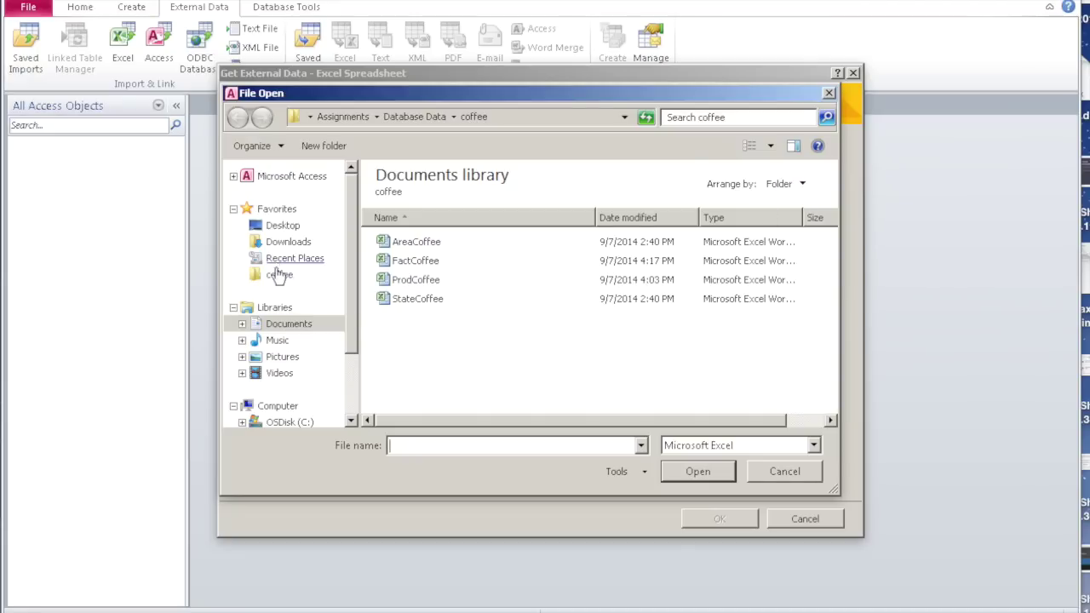
click(279, 272)
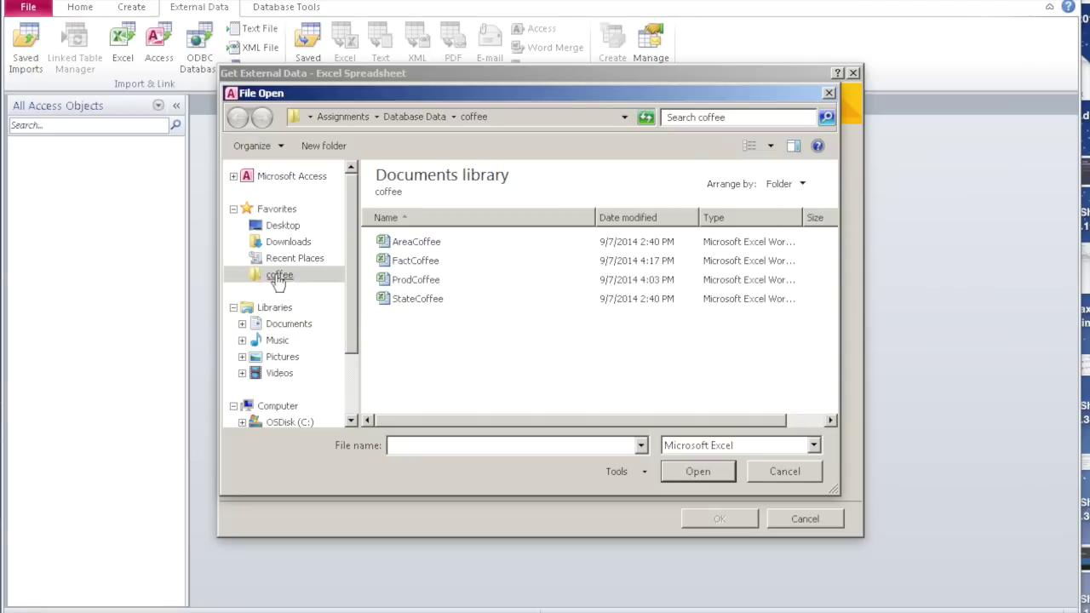
click(417, 289)
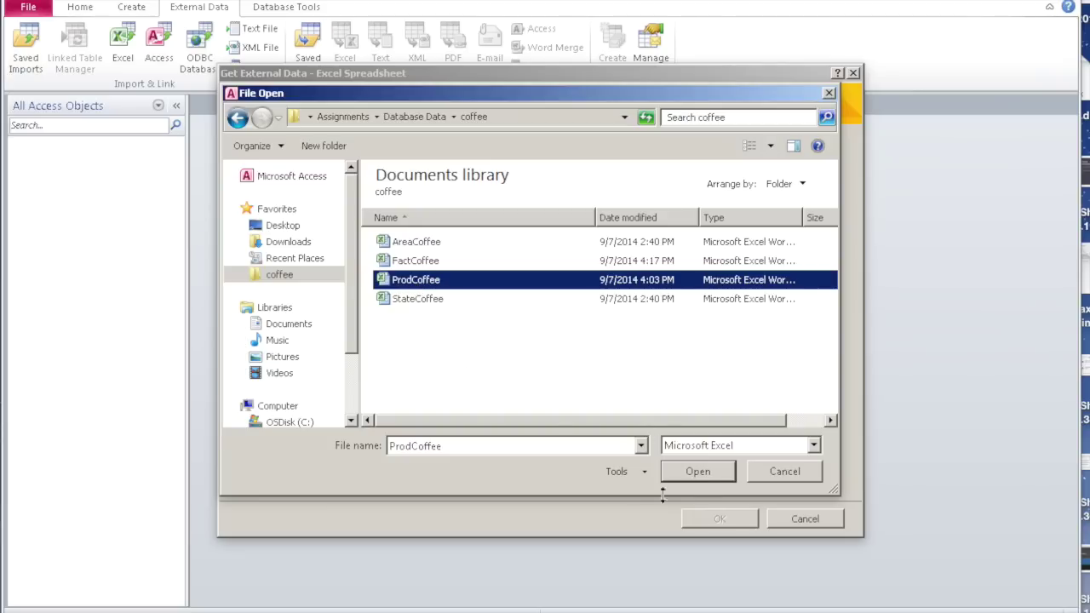
click(698, 471)
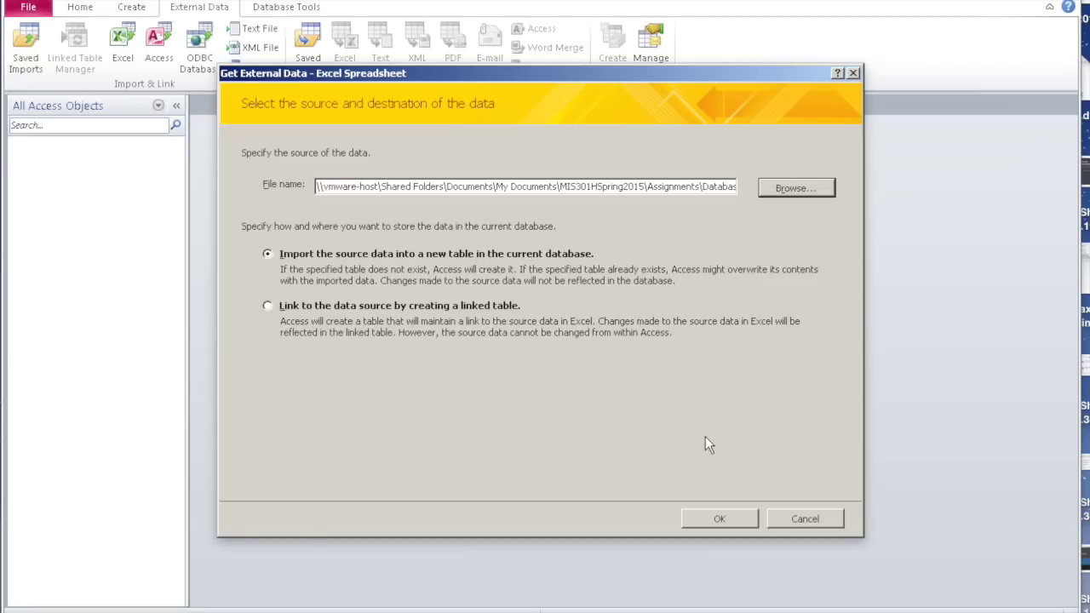
click(722, 520)
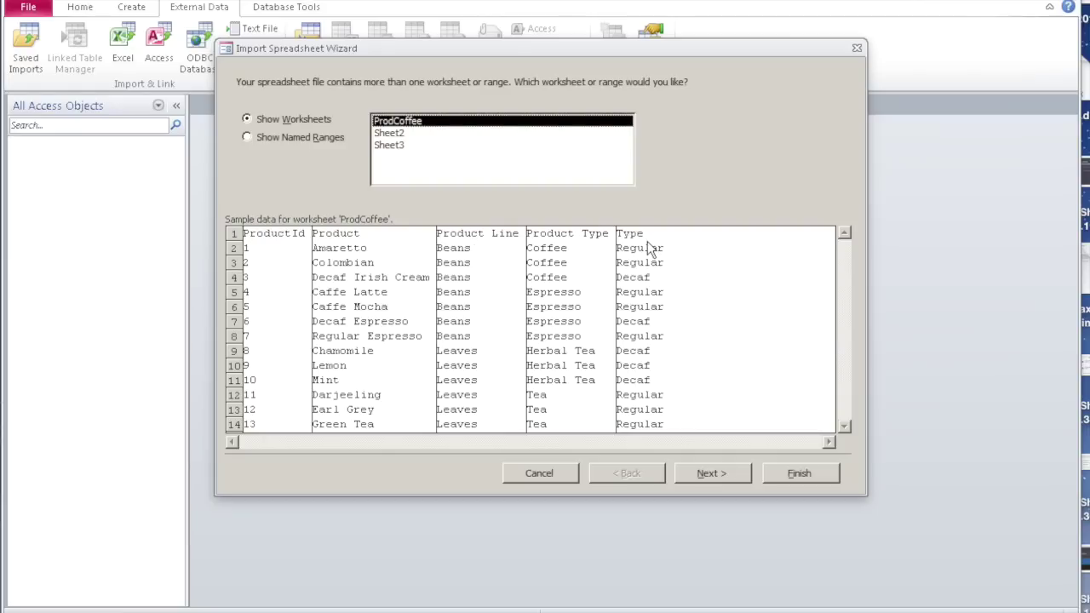
Use the ProdCoffee worksheet as the import source and treat its first row as column headings.
click(737, 474)
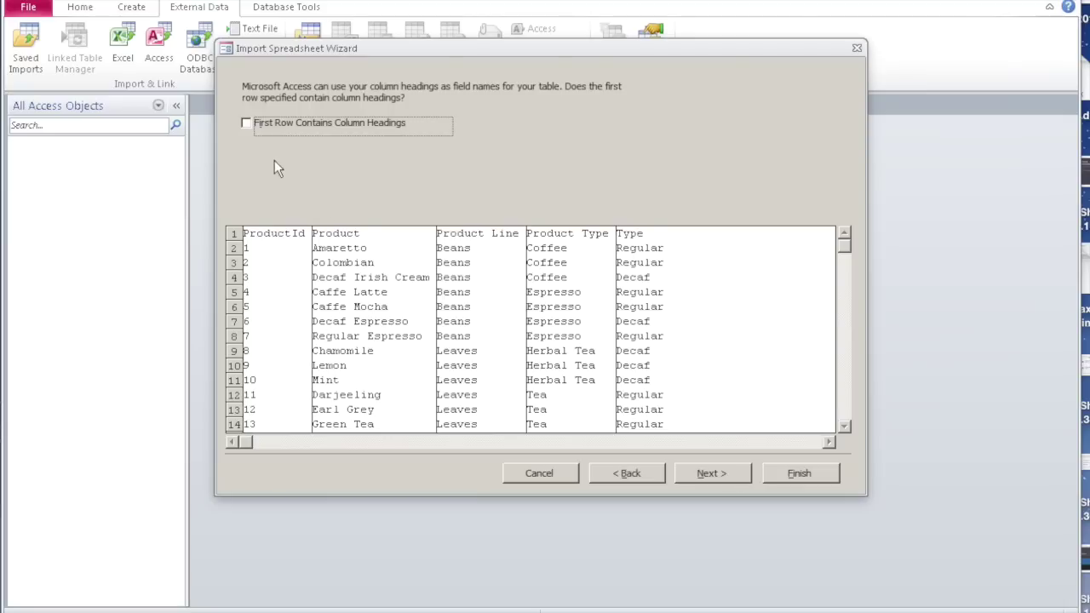
click(246, 123)
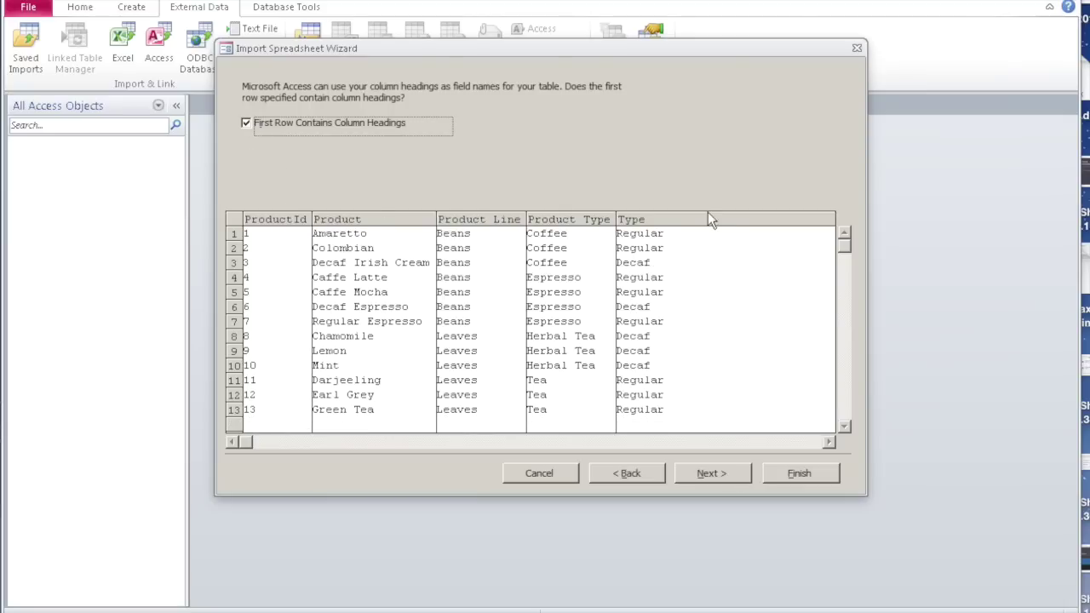
click(728, 474)
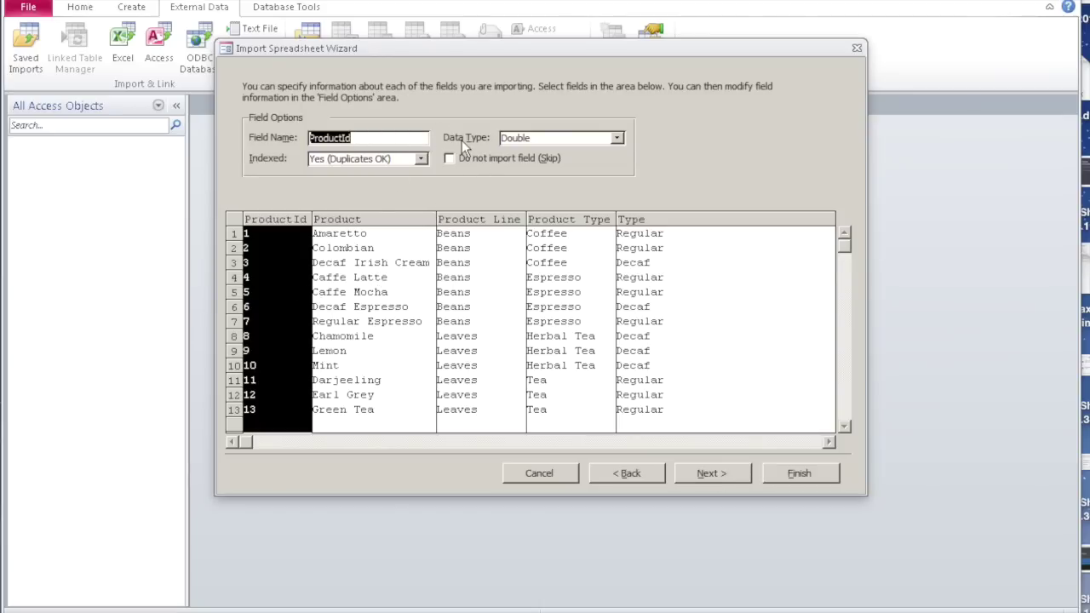
Set the ProductId field's data type to Integer and its indexing to Yes (No Duplicates).
click(616, 137)
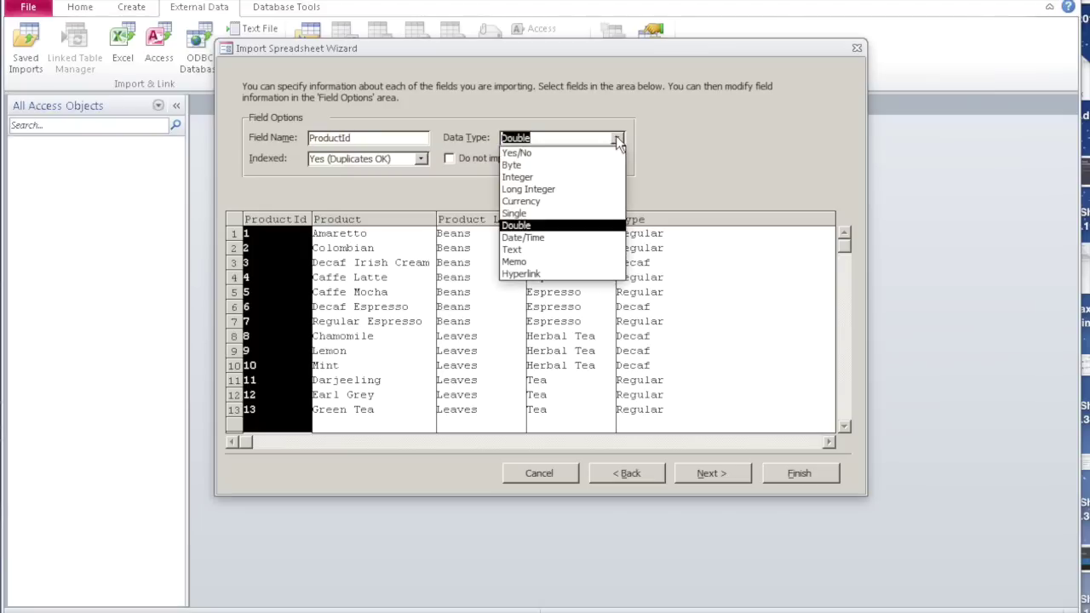
click(539, 179)
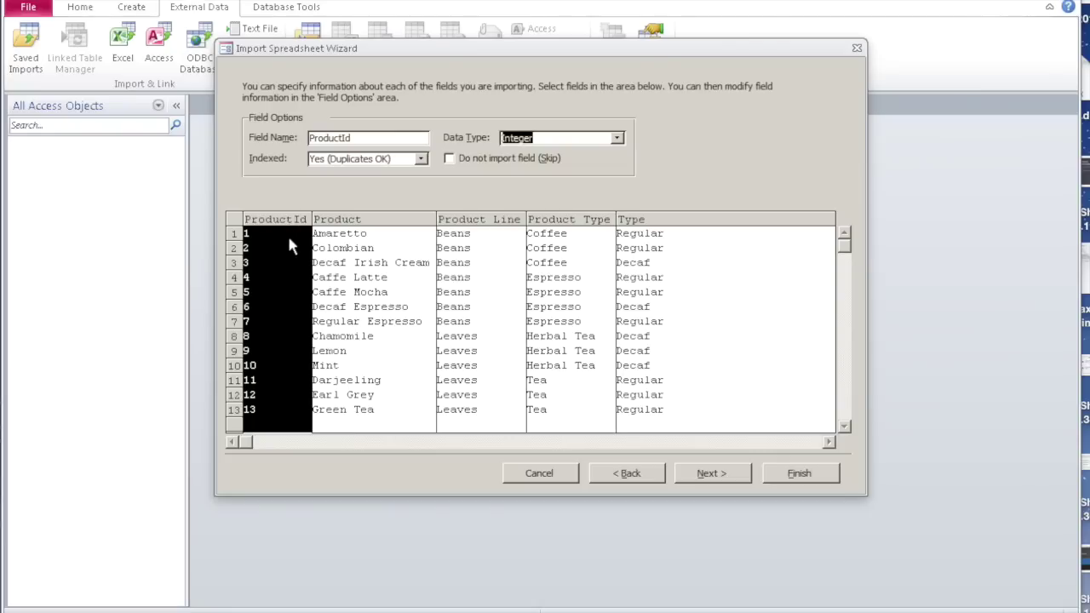
click(422, 161)
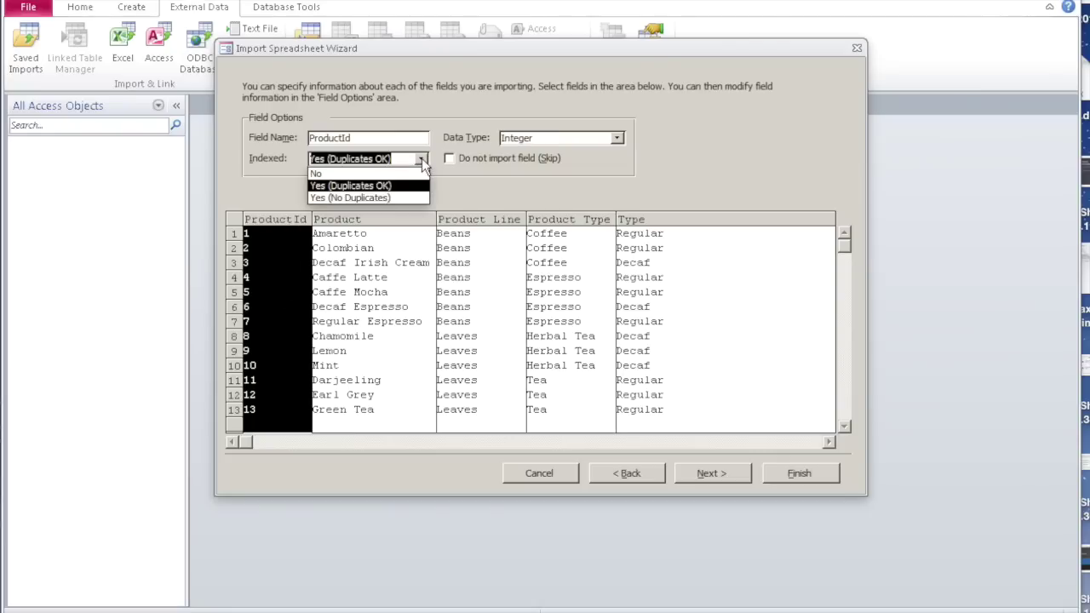
click(402, 196)
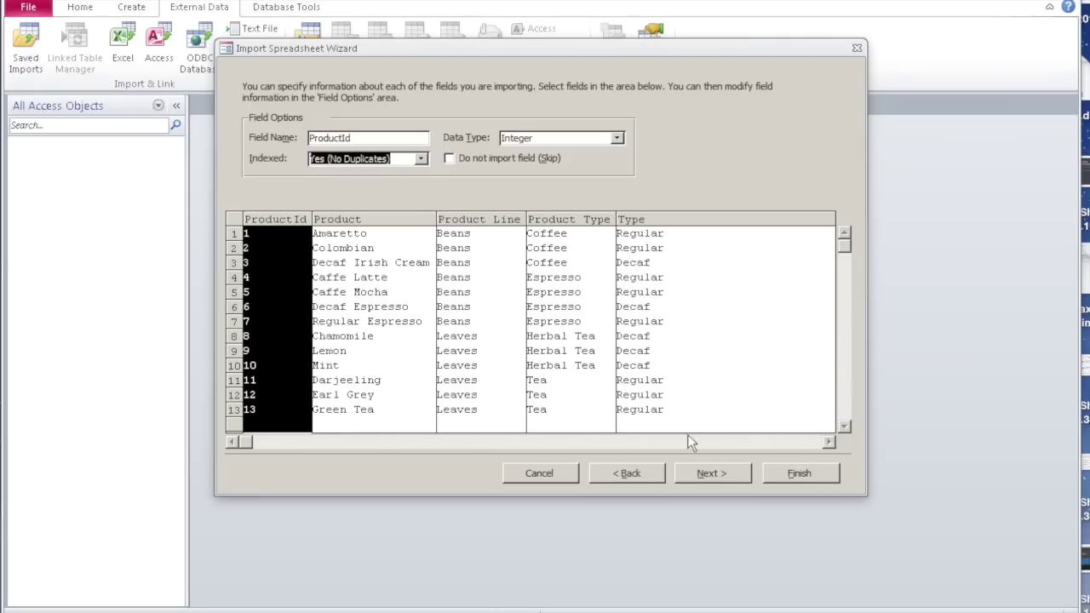
click(712, 479)
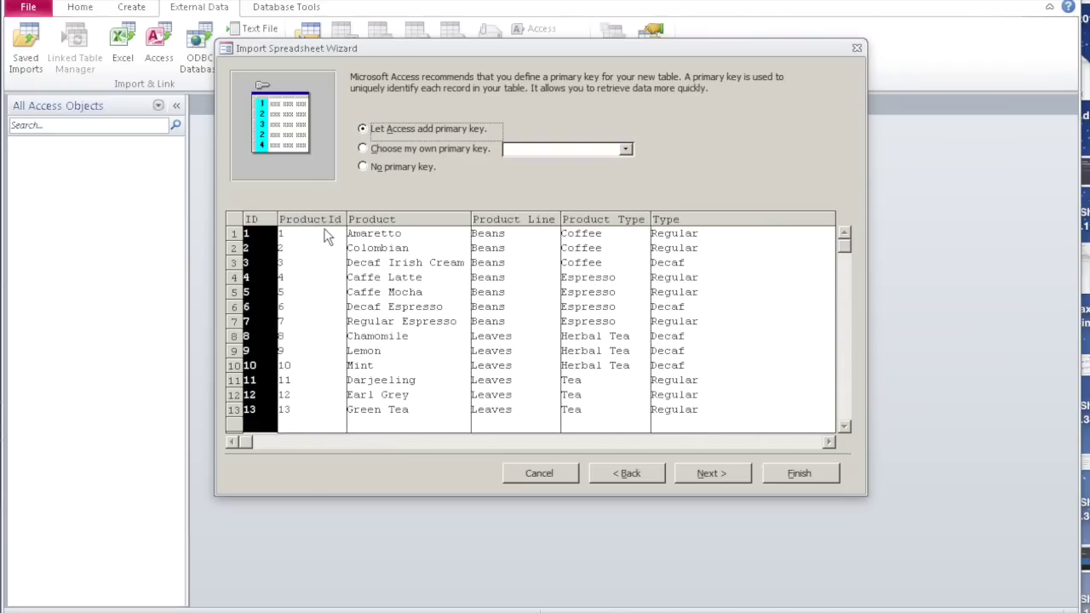
Choose ProductId as the primary key and finish importing to the ProdCoffee table without saving the import steps.
click(364, 148)
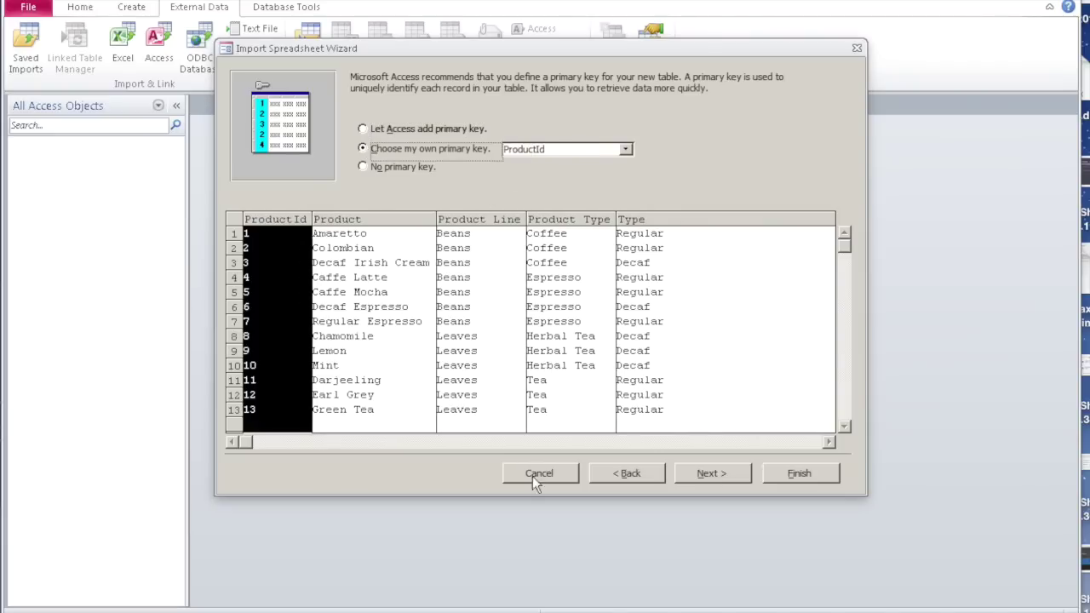
click(725, 472)
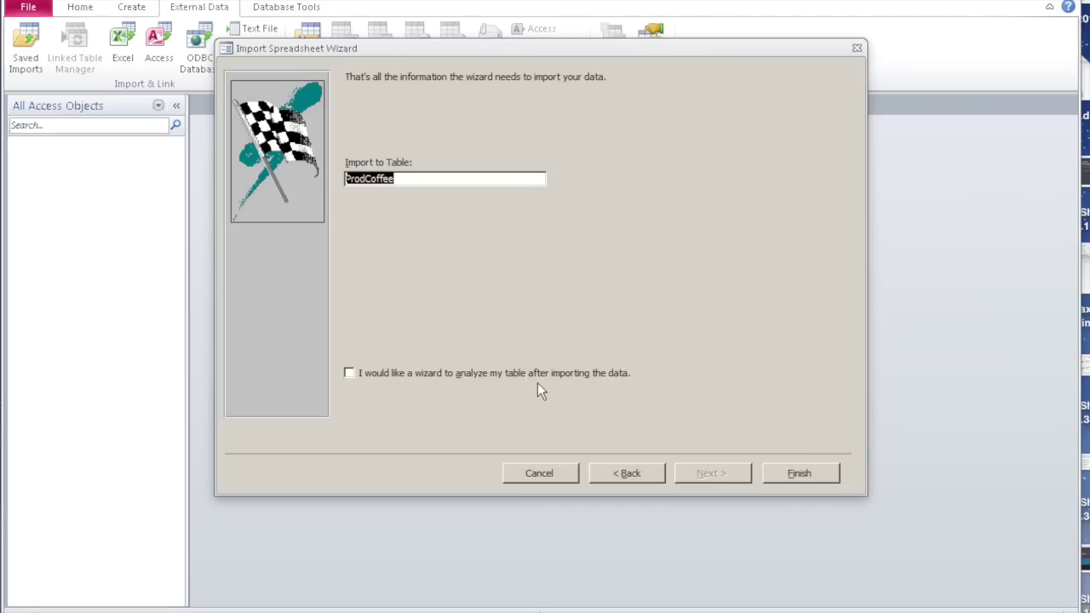
click(804, 475)
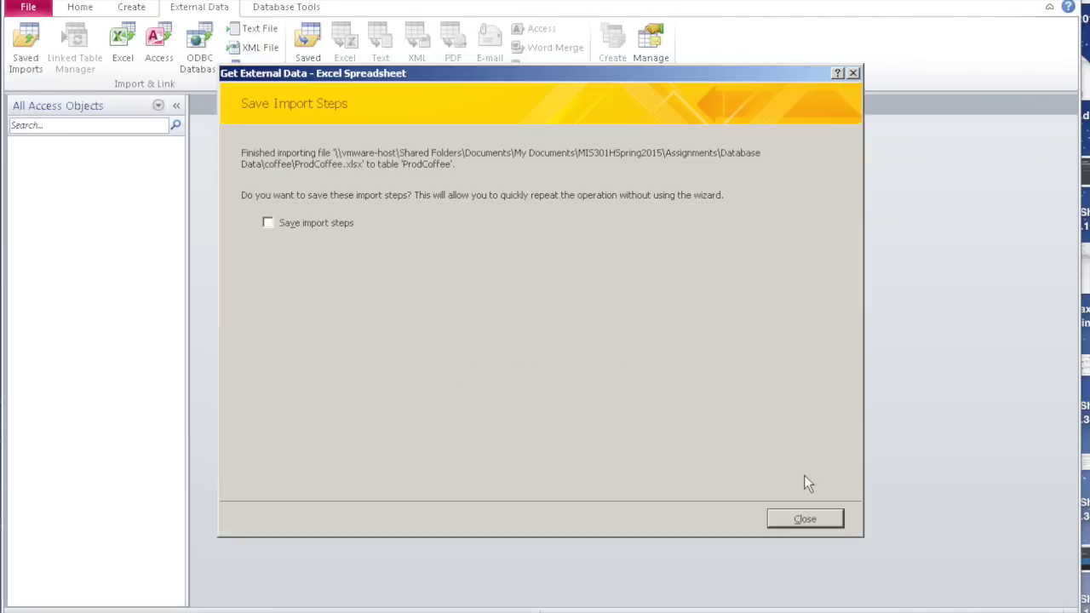
click(809, 519)
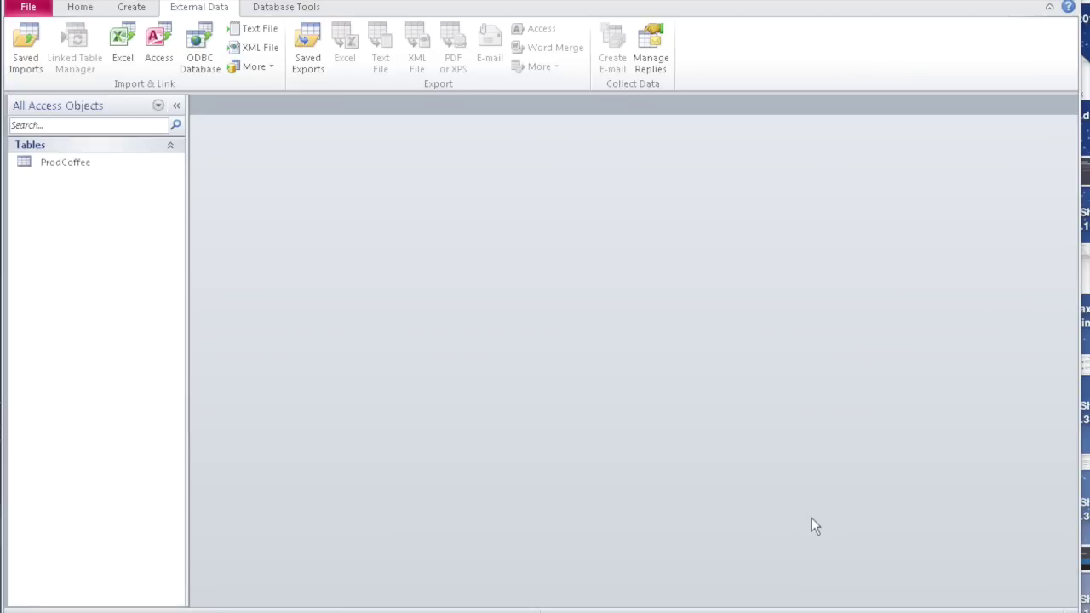
Open the ProdCoffee table to view its records and check its table properties without changing them.
double_click(63, 161)
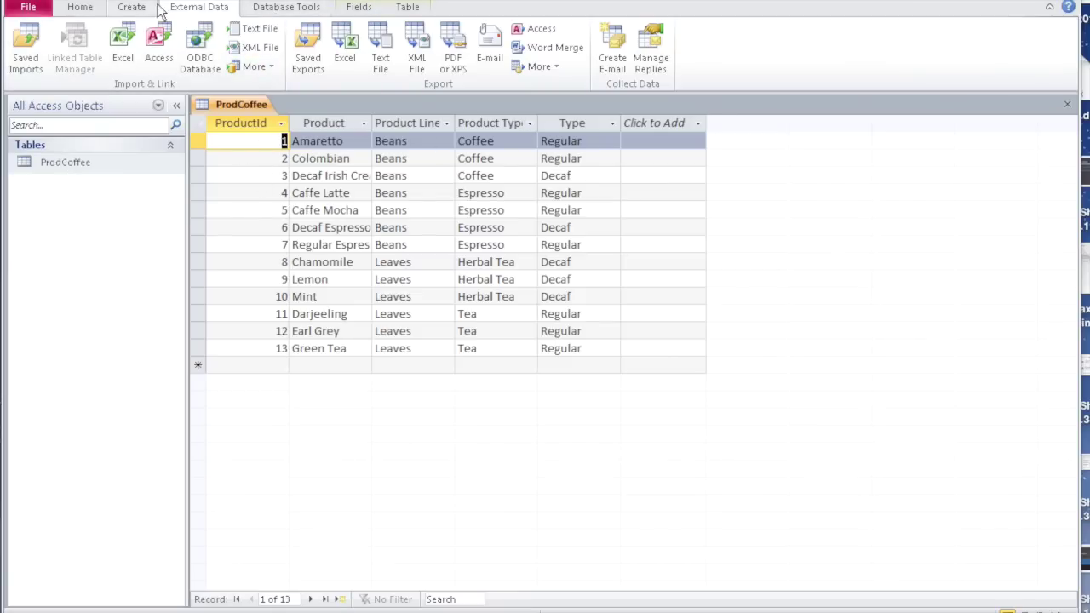
click(281, 10)
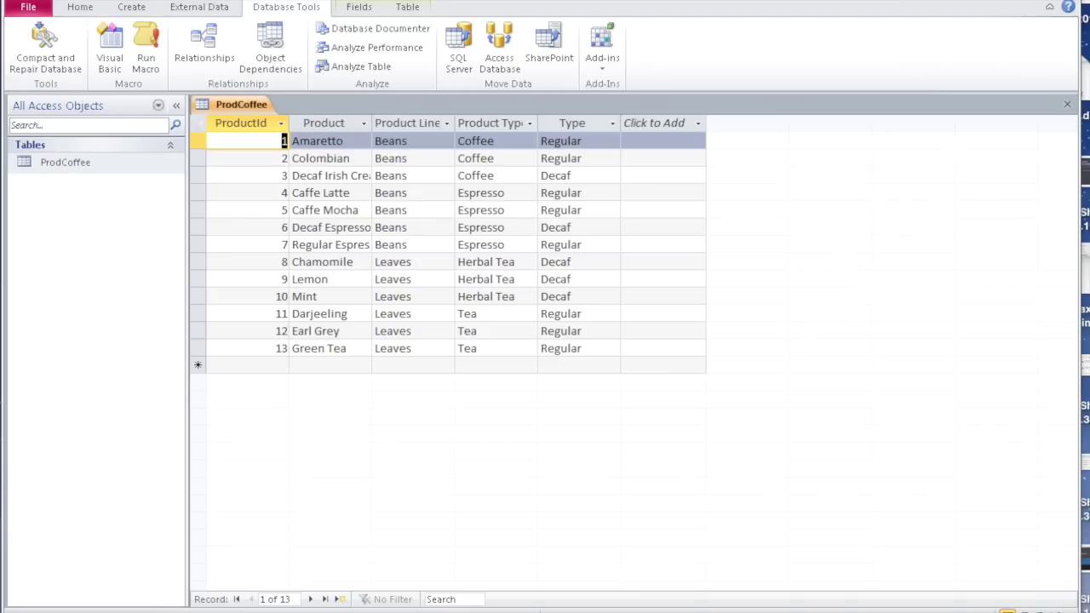
click(407, 9)
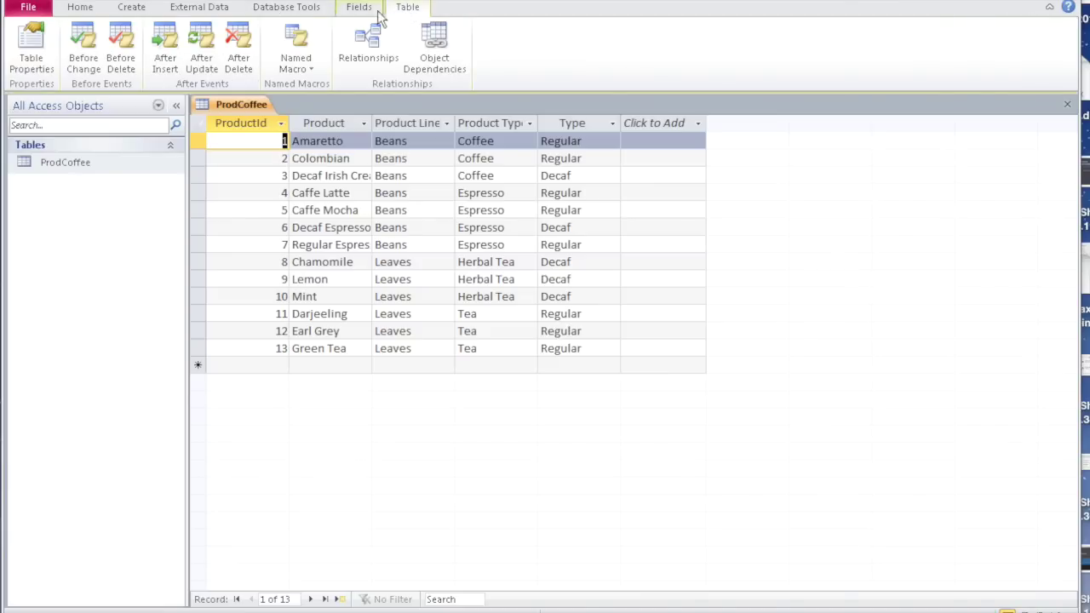
click(31, 51)
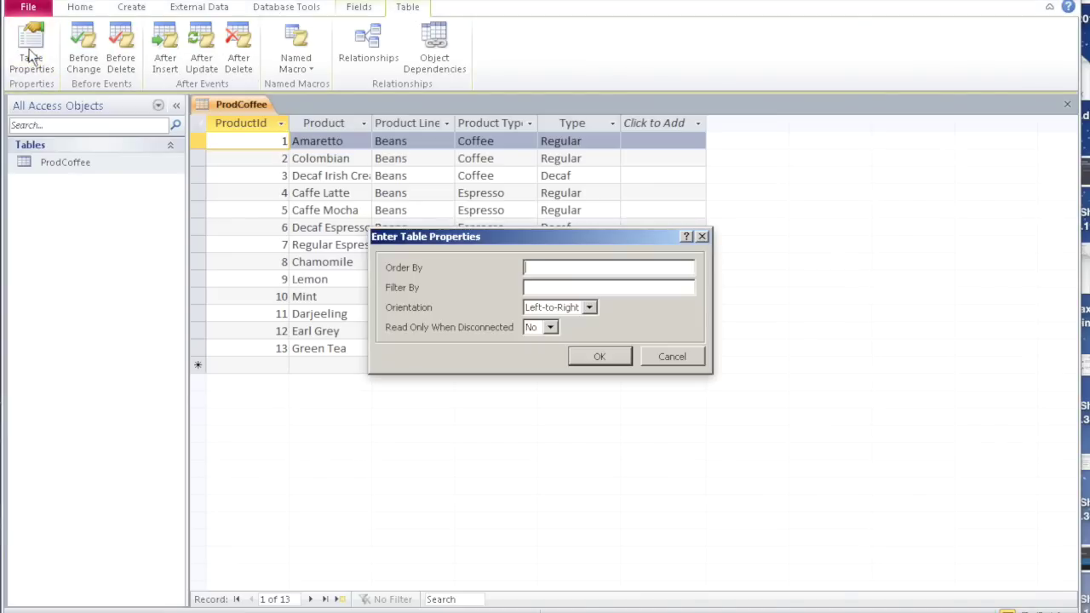
click(668, 357)
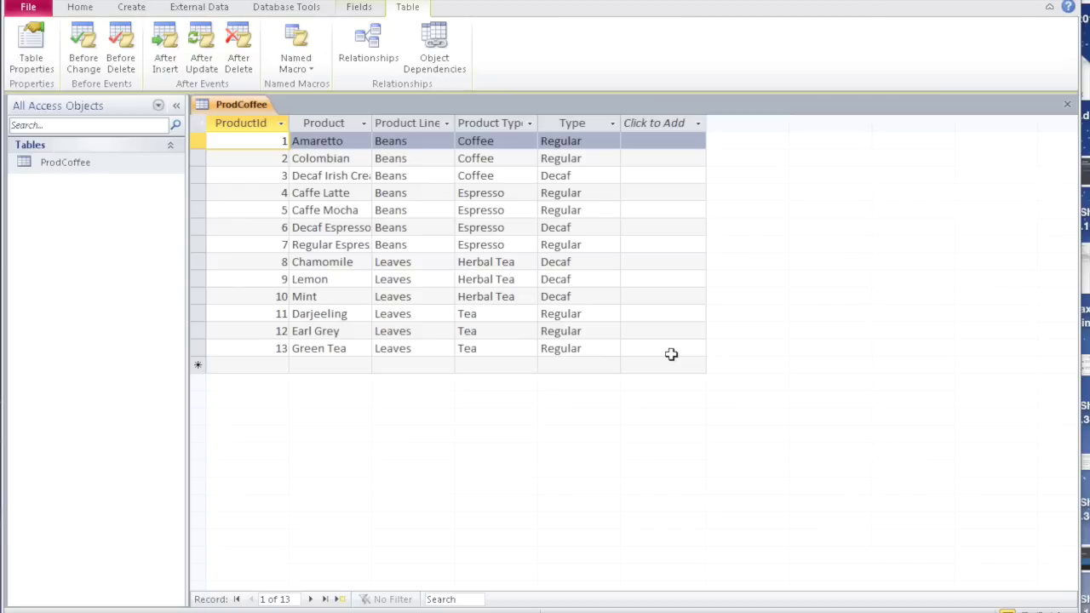
Inspect the ProdCoffee table's field definitions in Design View and close the table.
right_click(96, 162)
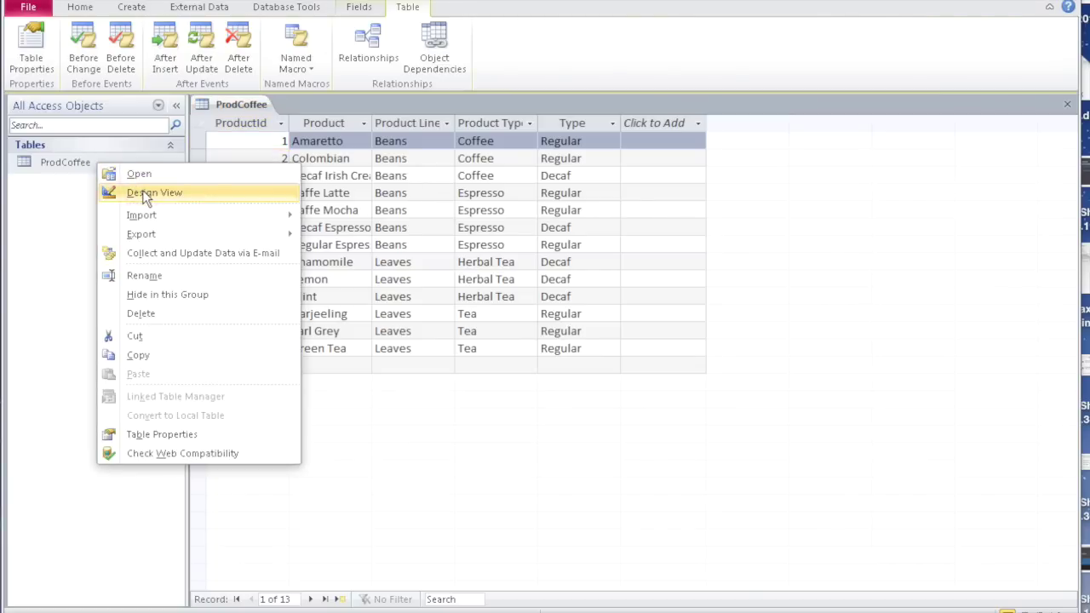
click(146, 192)
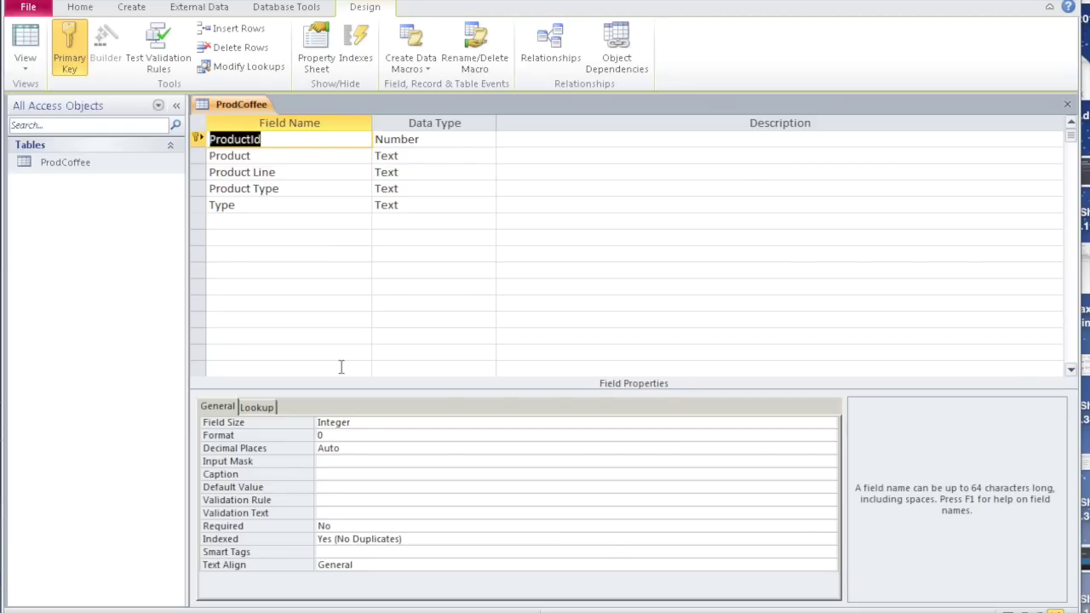
click(1067, 104)
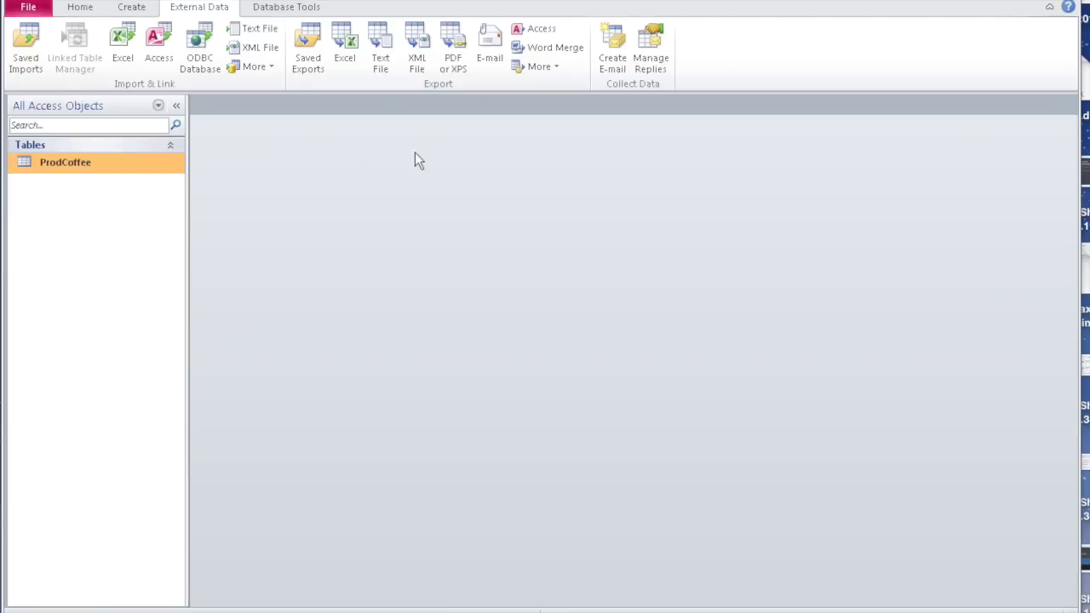
Start importing Sheet1 of the AreaCoffee workbook into a new table, keeping its first row as column headings.
click(127, 42)
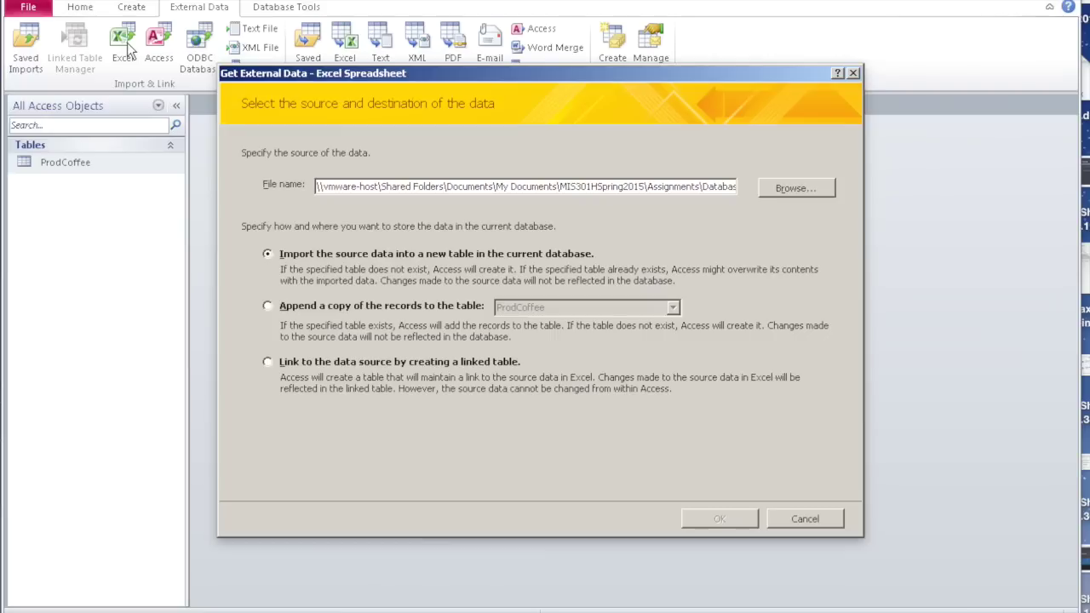
click(814, 188)
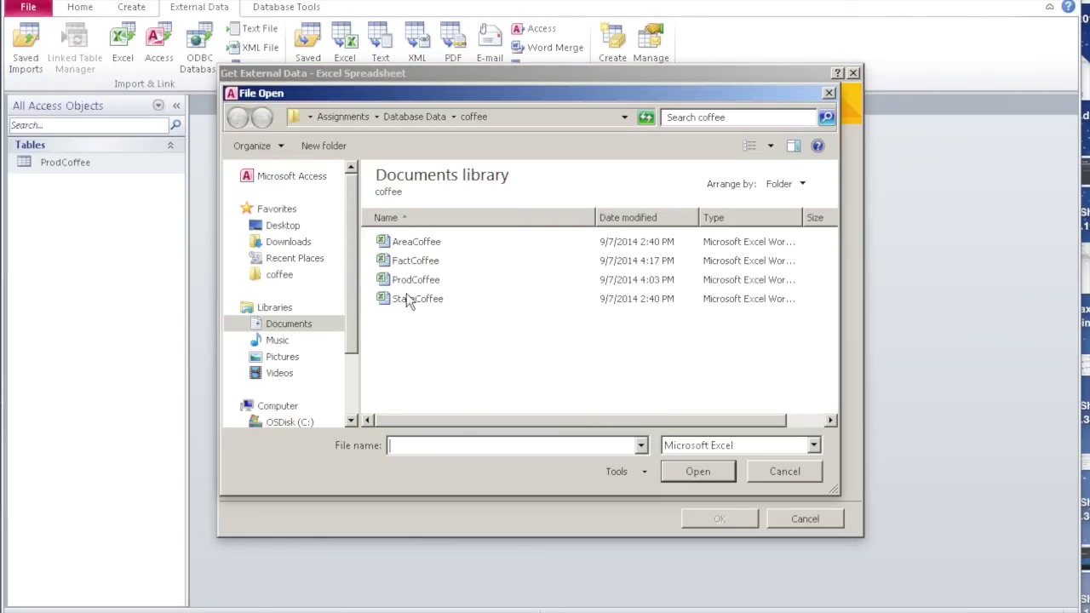
click(415, 246)
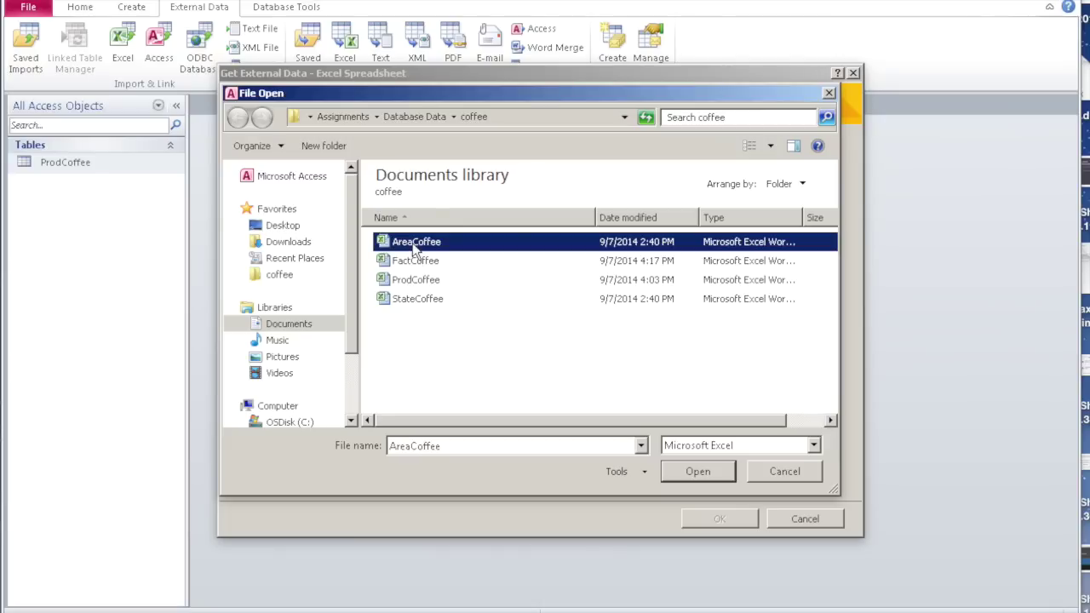
click(710, 471)
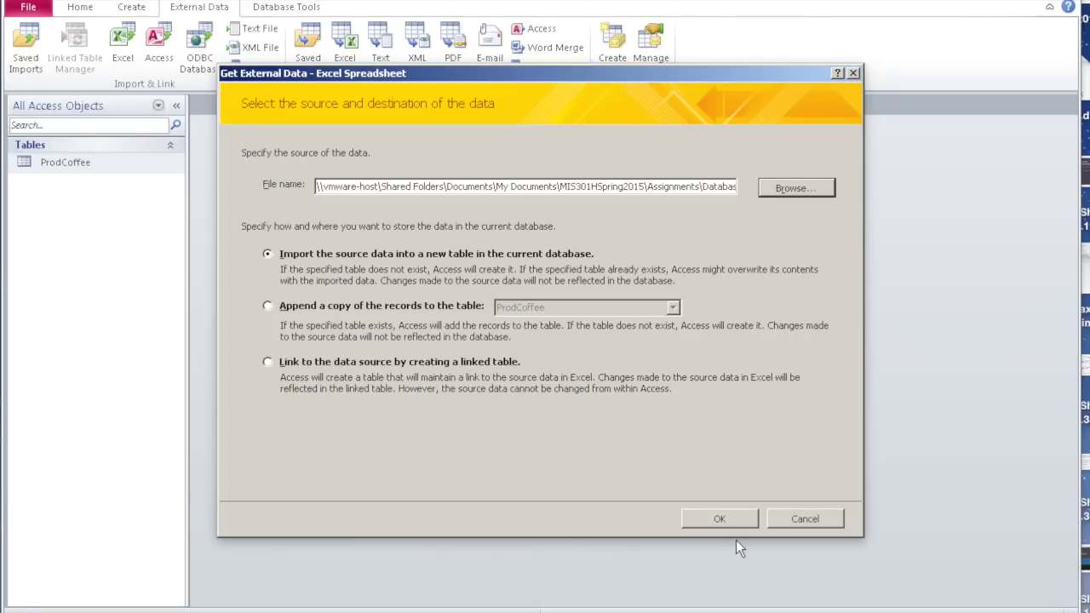
click(730, 516)
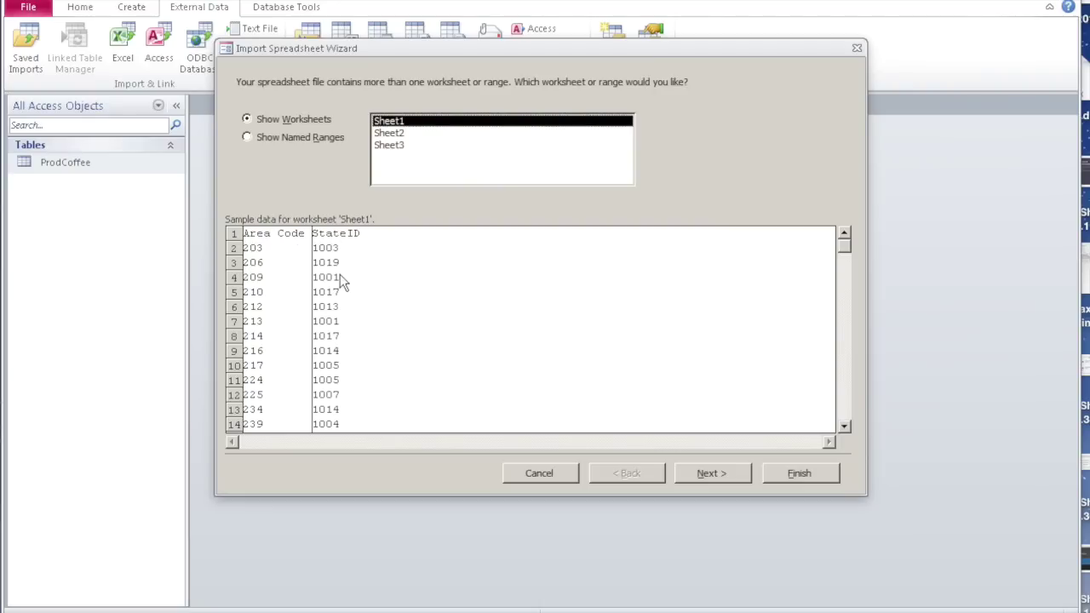
click(712, 475)
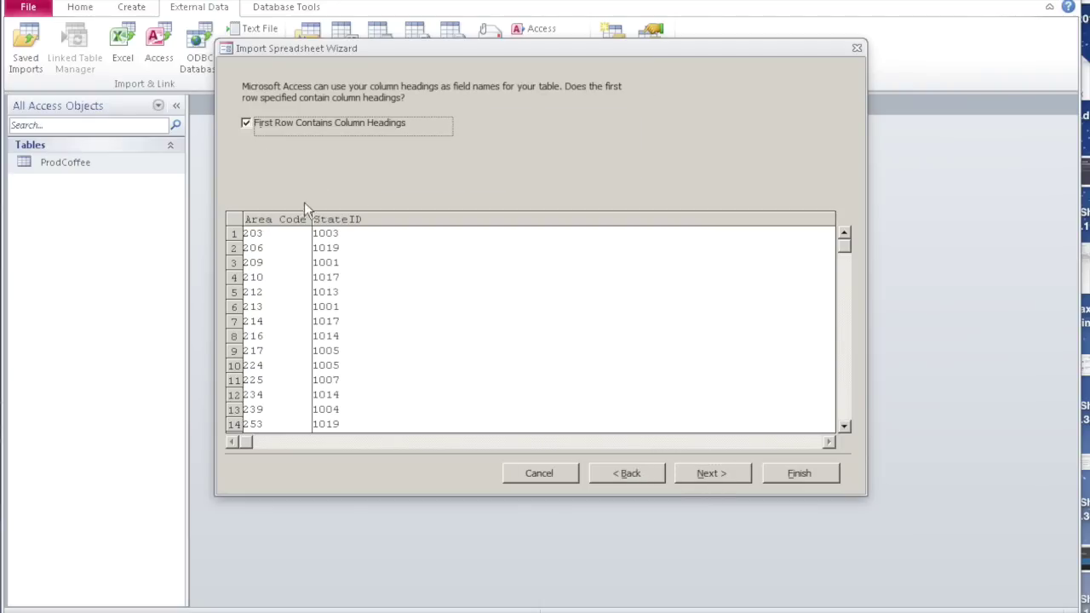
click(707, 474)
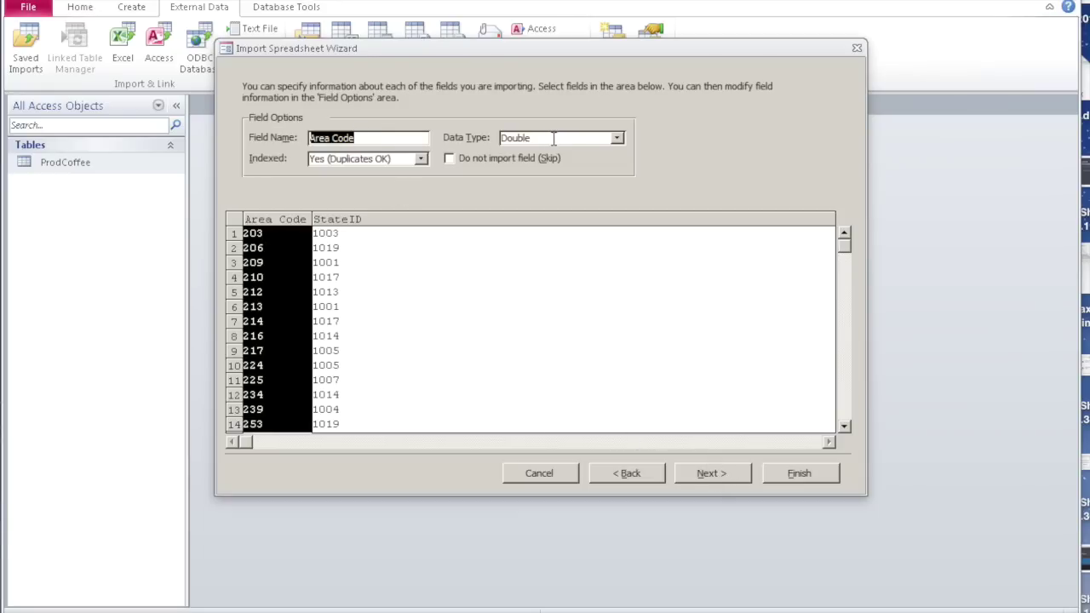
Set the Area Code field's data type to Integer and its index to Yes (No Duplicates).
click(616, 137)
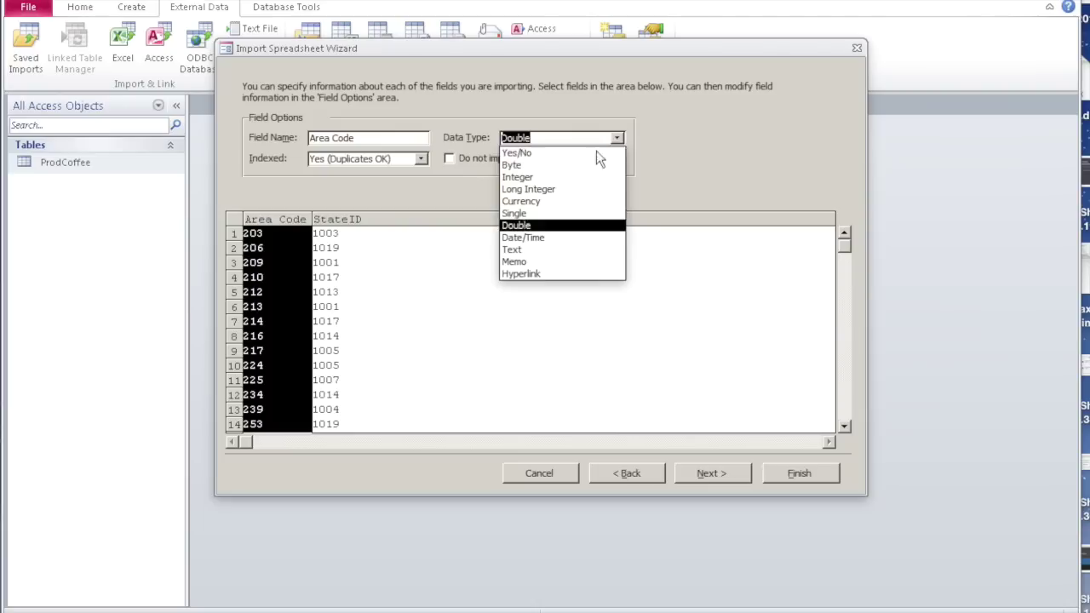
click(579, 174)
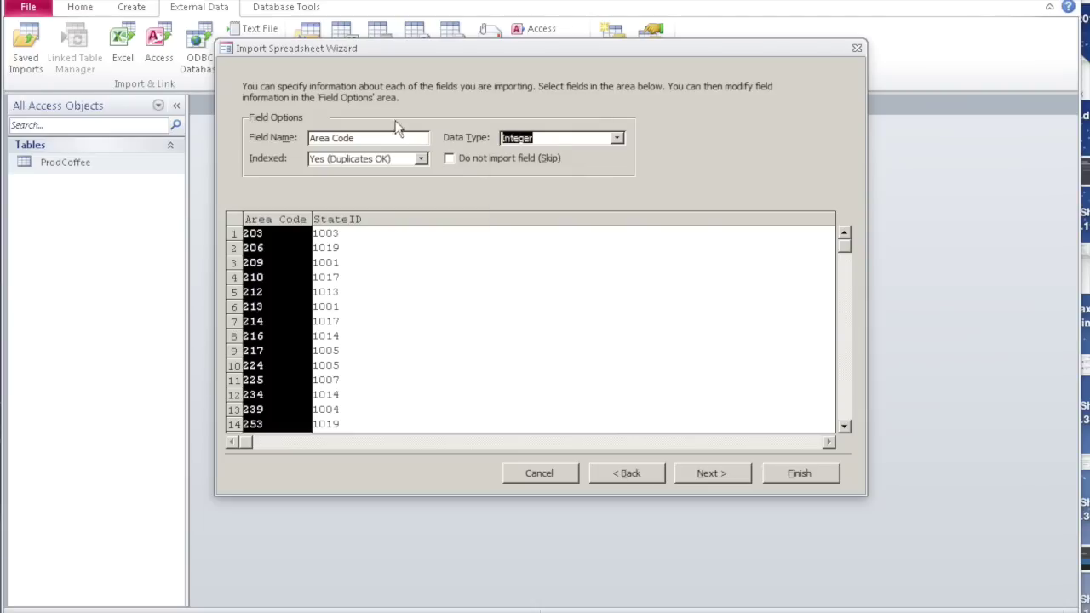
click(421, 160)
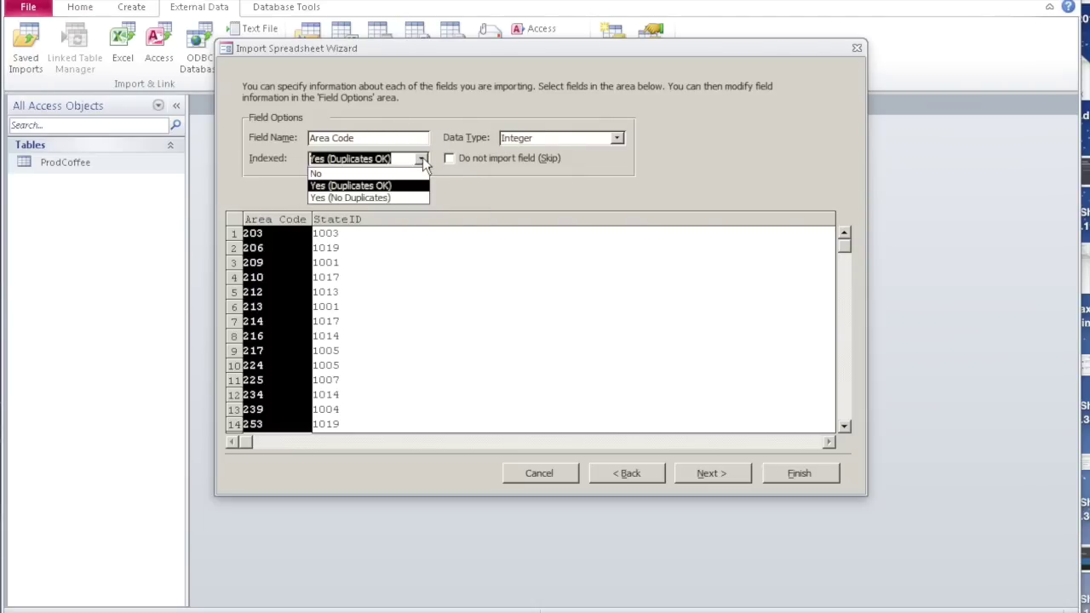
click(400, 199)
Set the StateID field's data type to Long Integer and proceed to the primary key options.
click(340, 220)
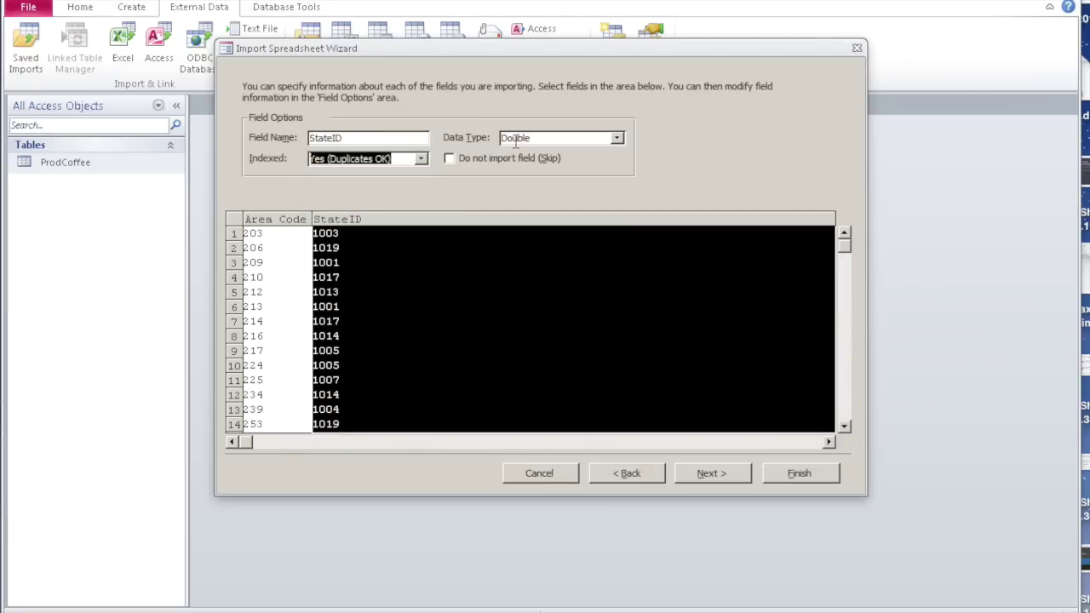
click(618, 137)
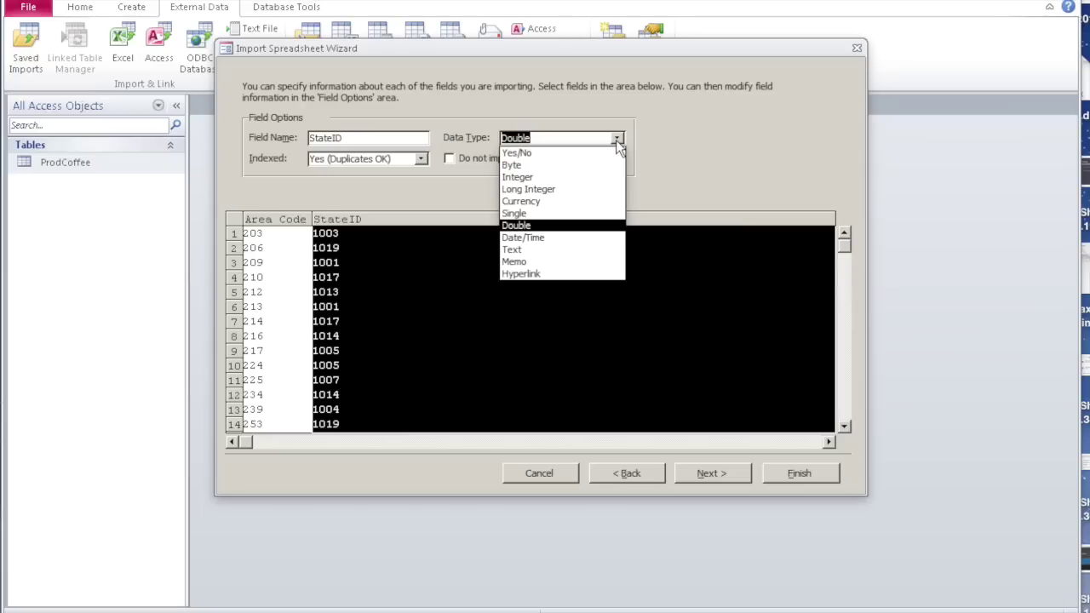
click(559, 189)
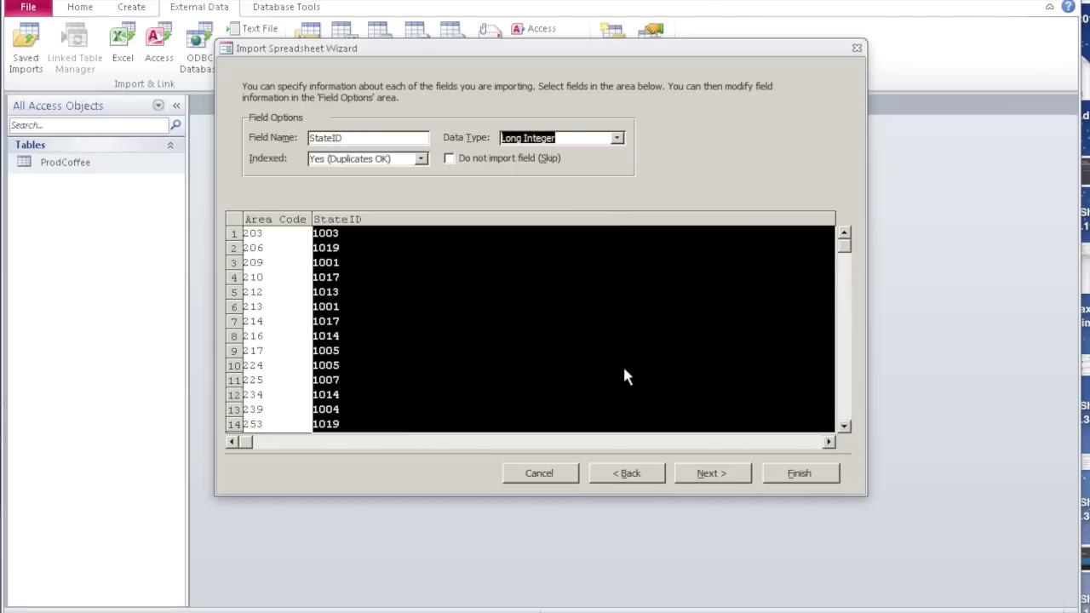
click(729, 474)
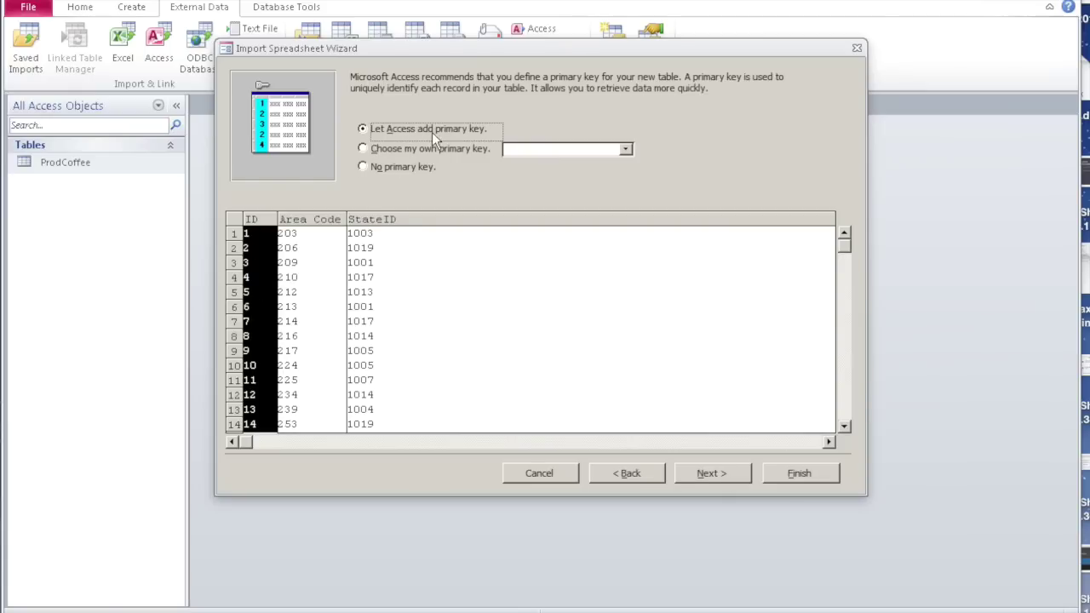
Choose Area Code as the primary key and finish importing to a table named AreaCode without saving the import steps.
click(362, 148)
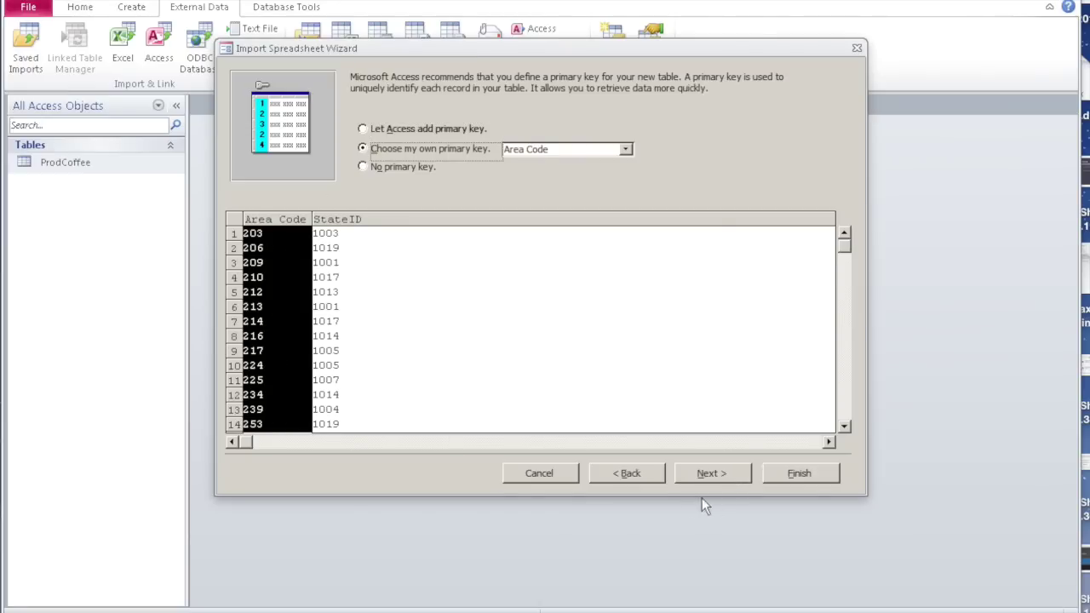
click(706, 473)
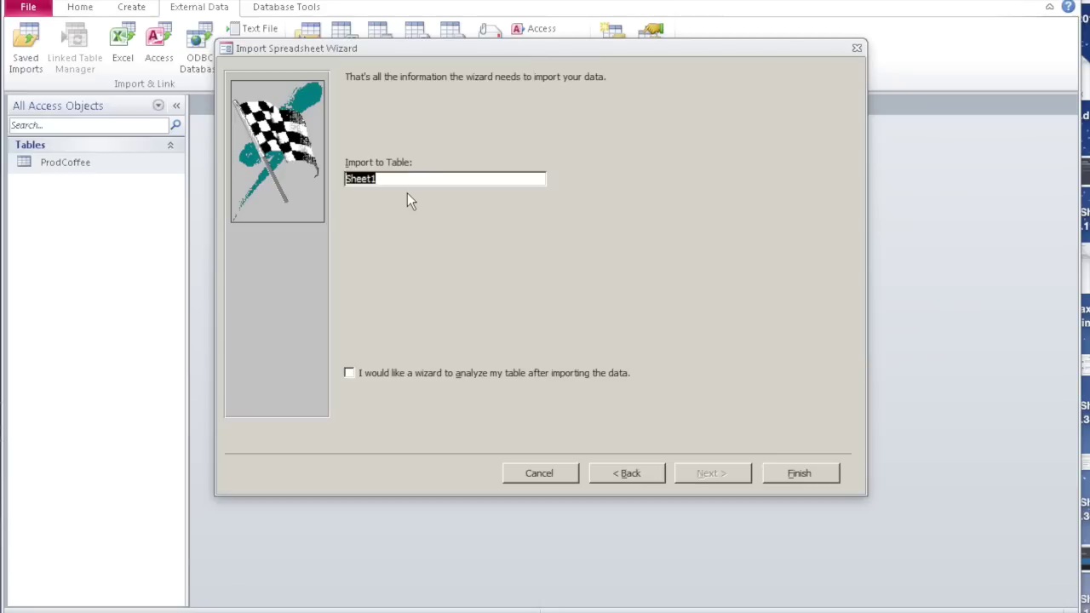
text(AreaCode)
click(798, 475)
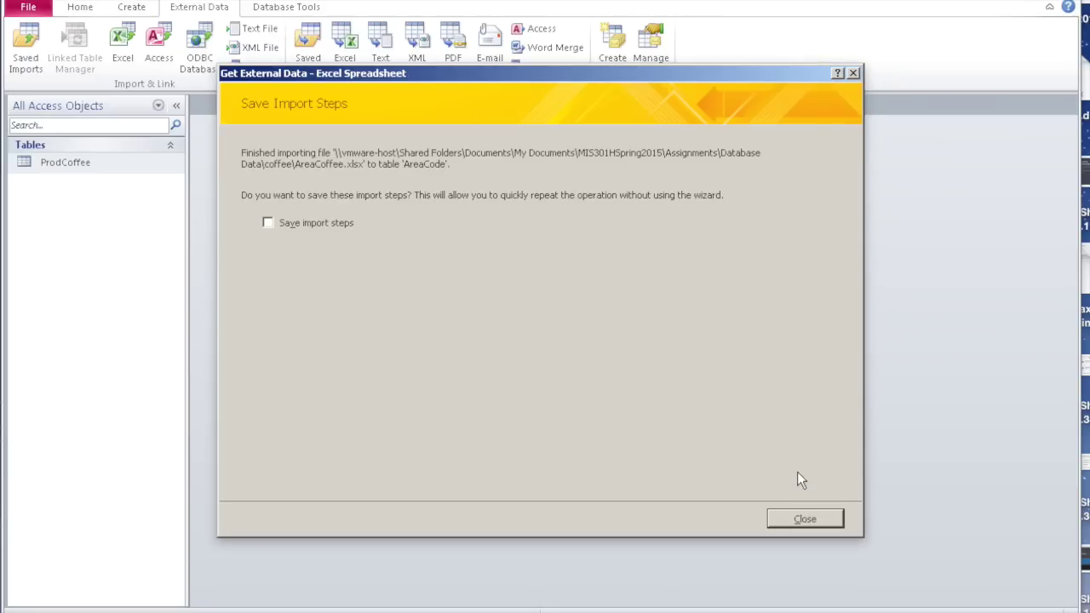
click(795, 516)
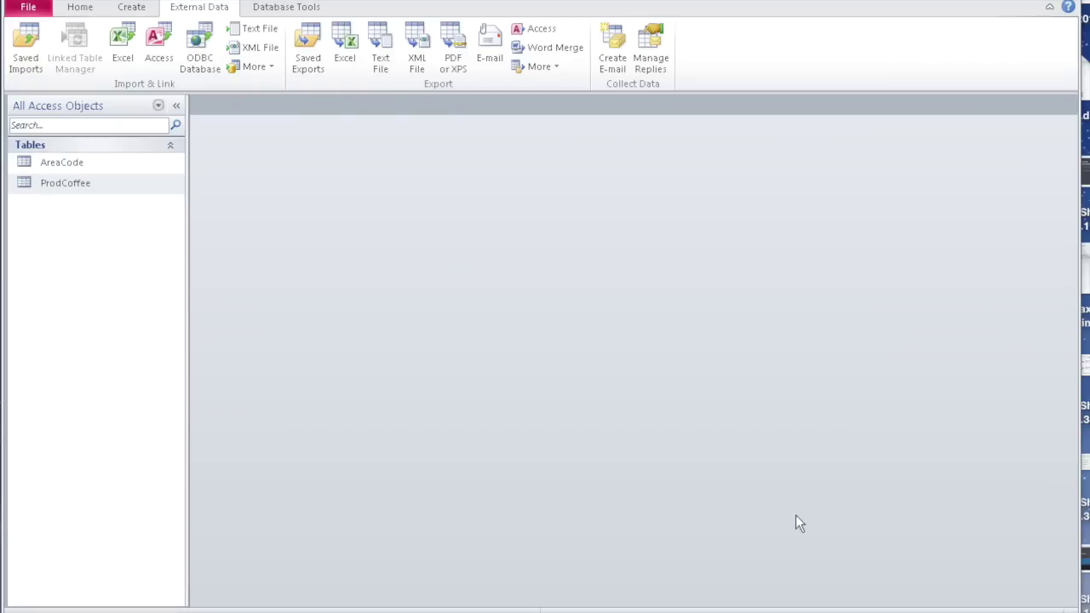
Open the AreaCode table to check its imported records and close it.
double_click(65, 164)
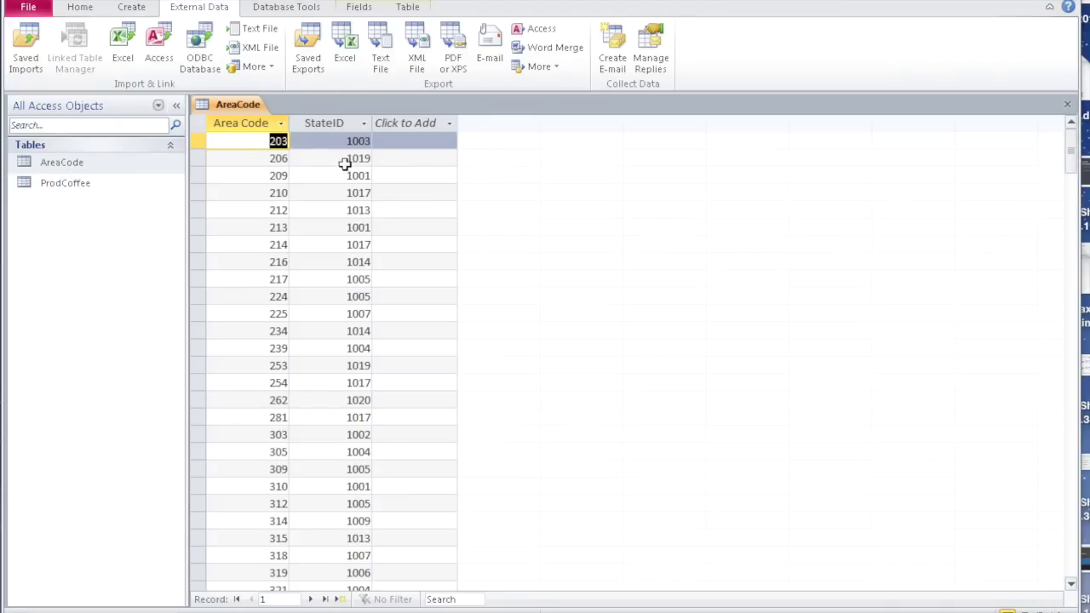
click(1067, 104)
Start importing Sheet1 of the StateCoffee workbook into a new table, using its first row as column headings.
click(127, 53)
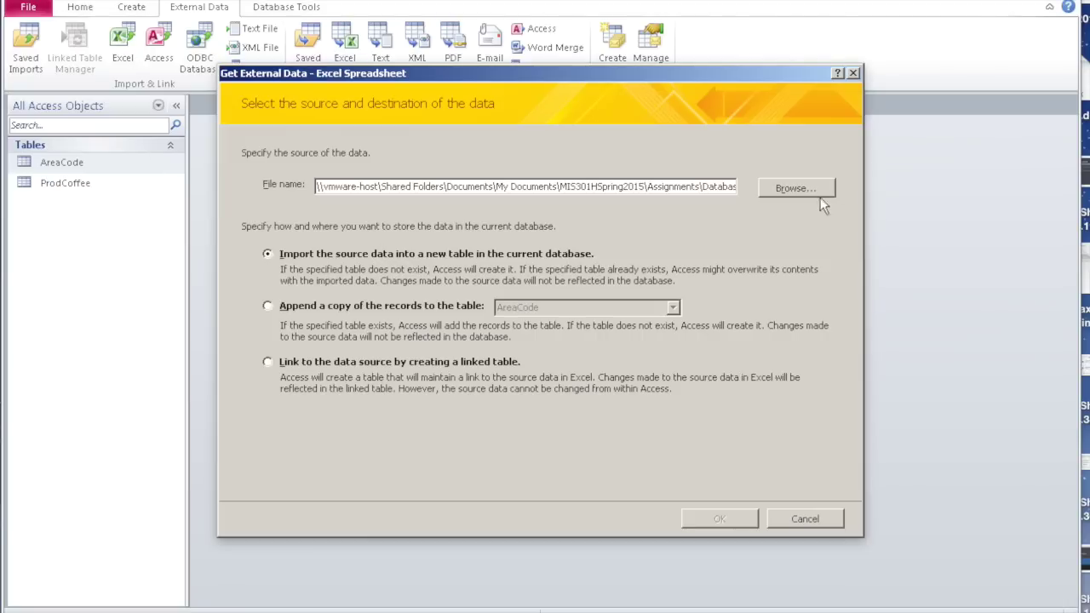
click(800, 187)
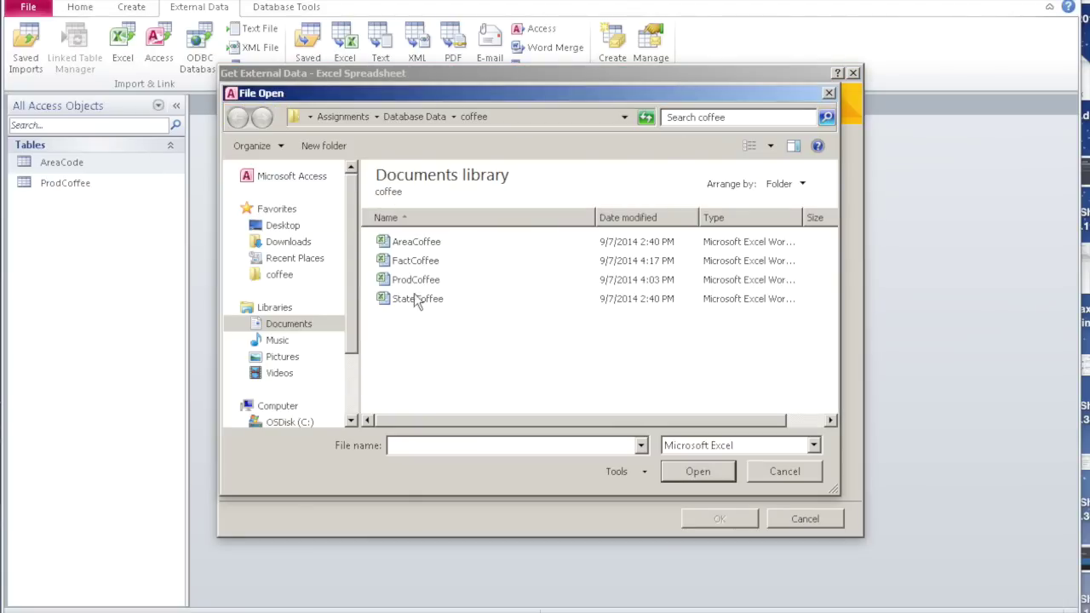
click(414, 298)
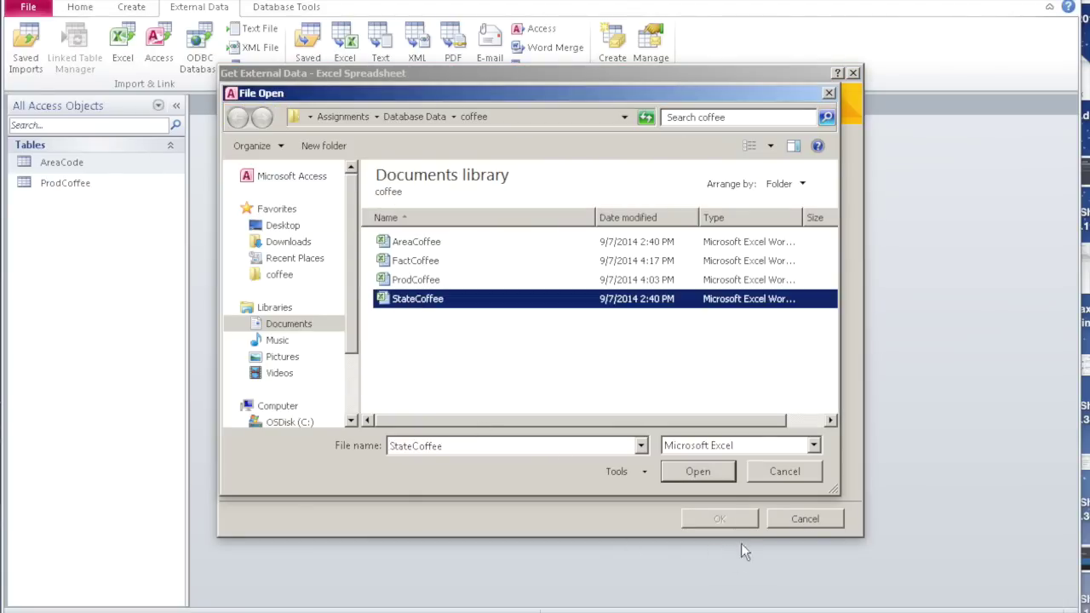
click(712, 473)
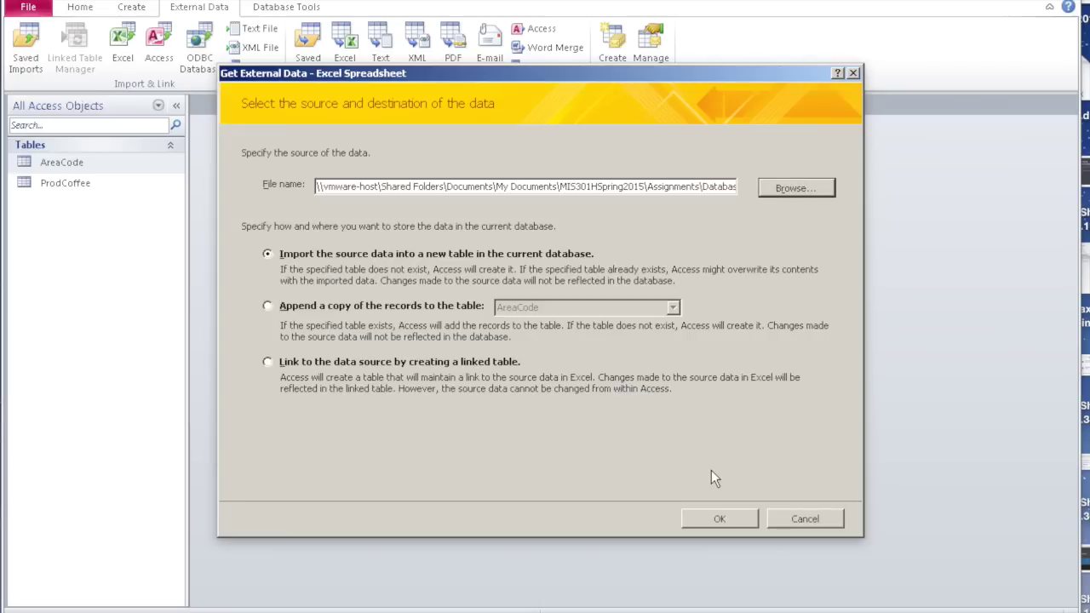
click(718, 520)
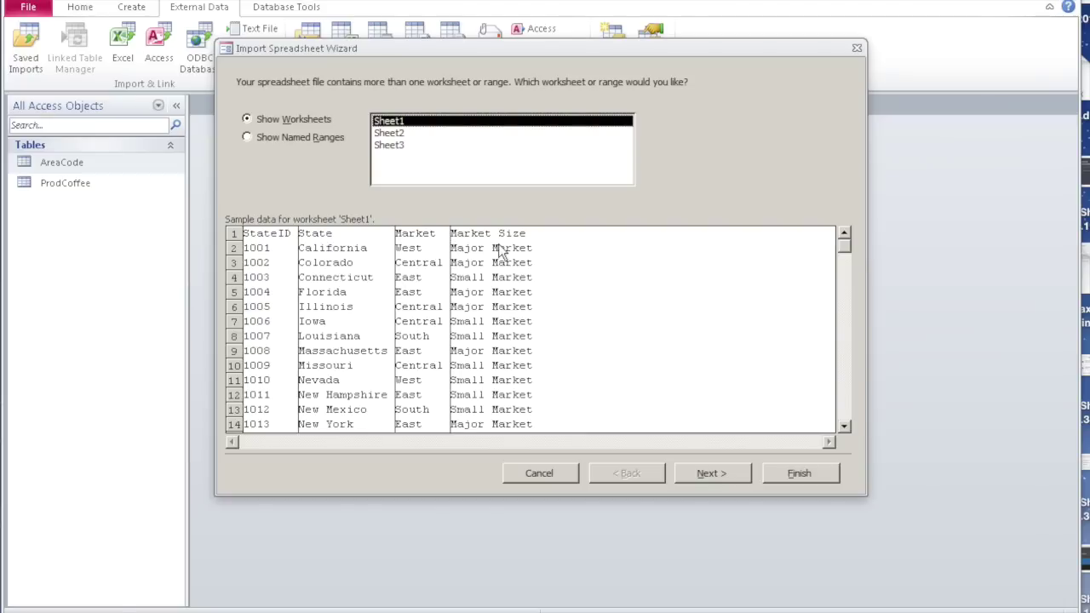
click(725, 470)
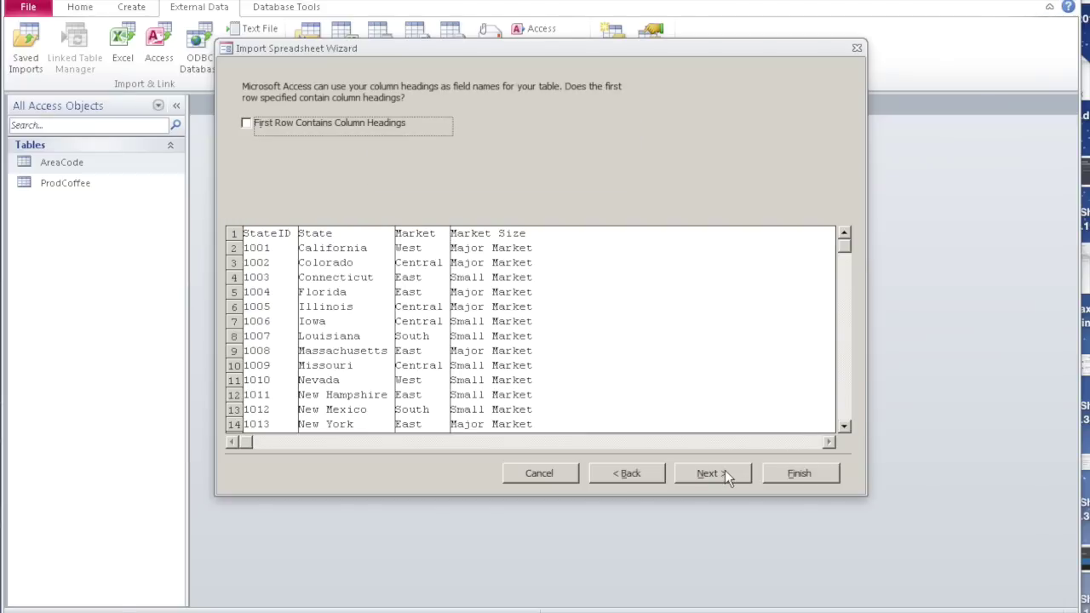
click(245, 123)
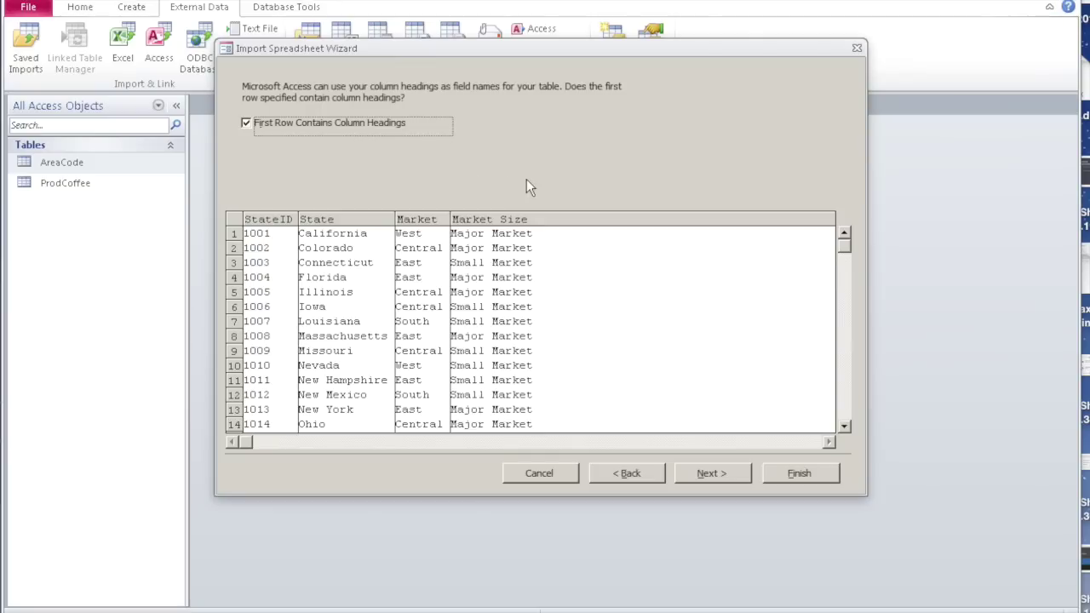
click(720, 475)
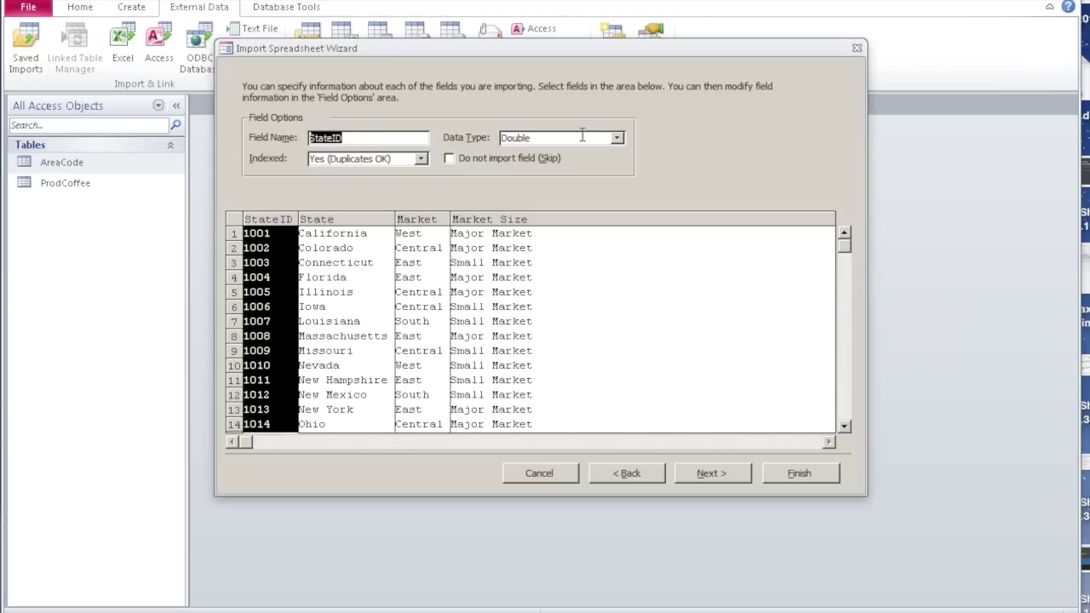
Set StateID to Long Integer indexed Yes (No Duplicates), and review the State, Market and Market Size field options.
click(617, 139)
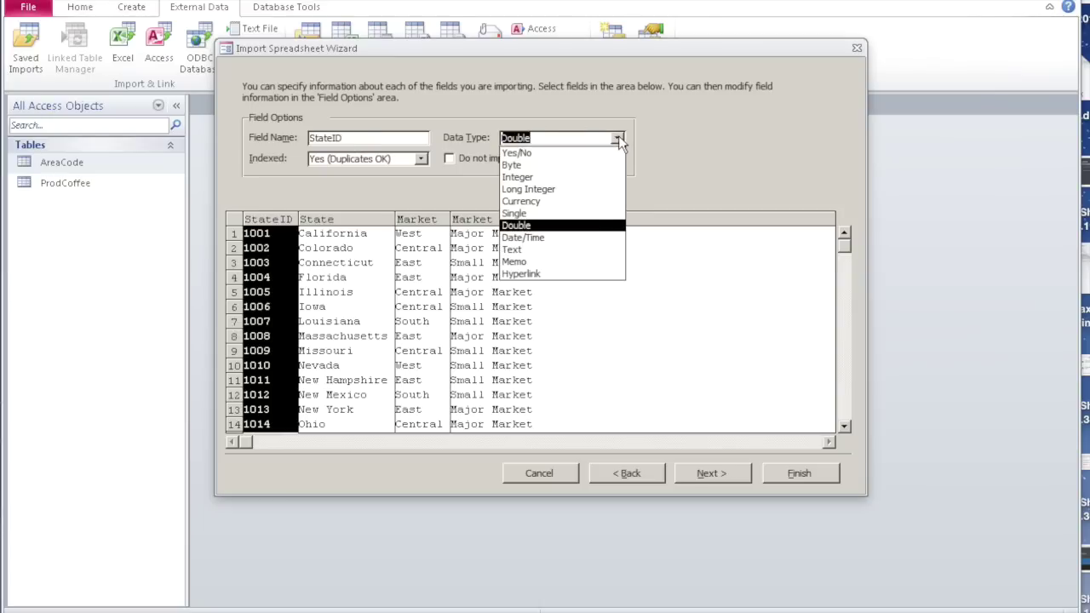
click(564, 189)
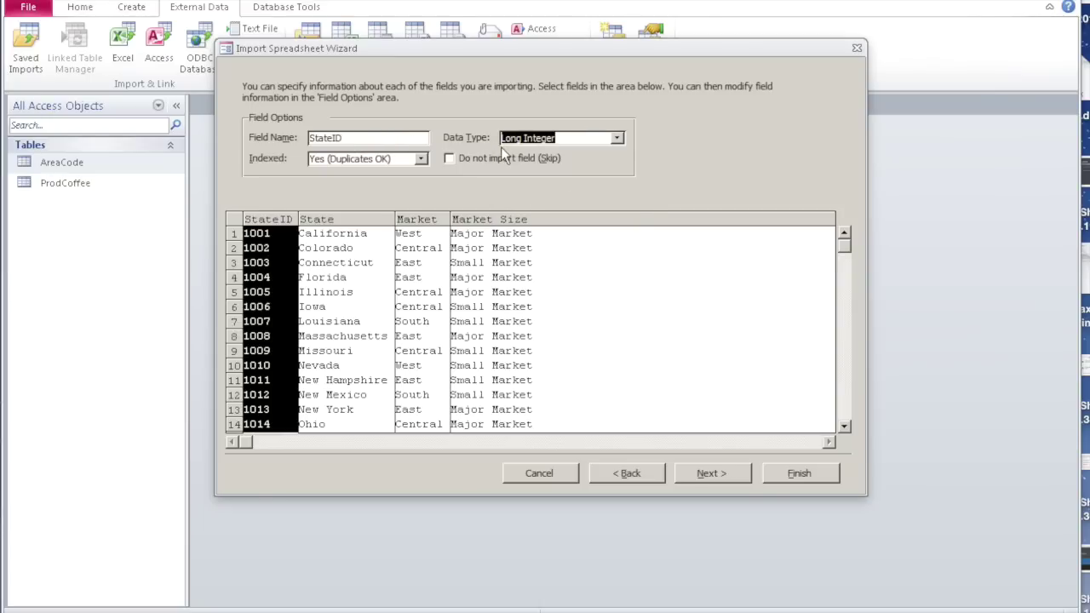
click(420, 157)
click(396, 198)
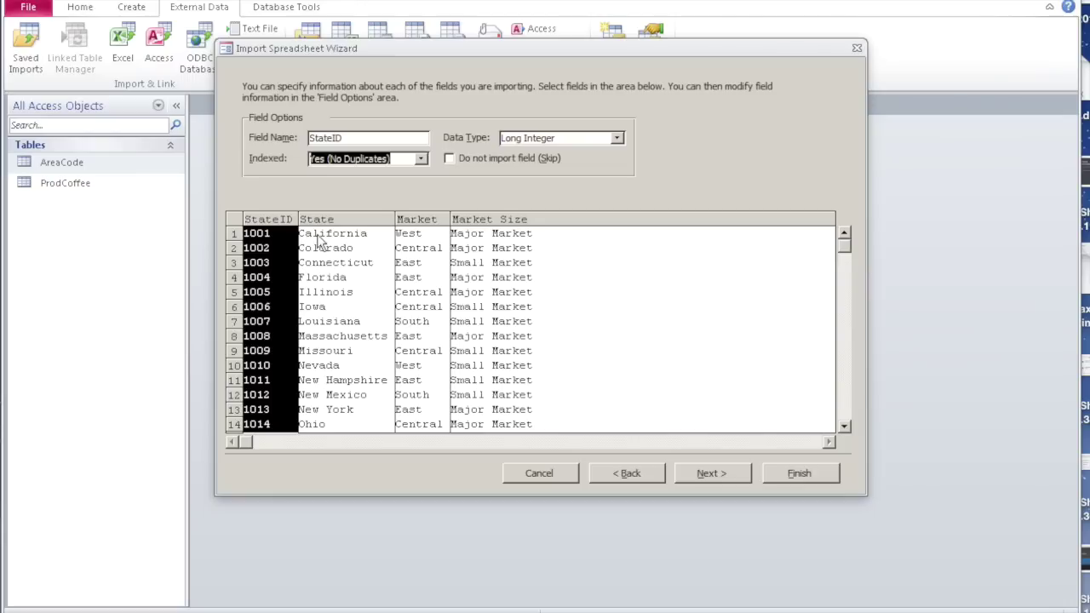
click(343, 223)
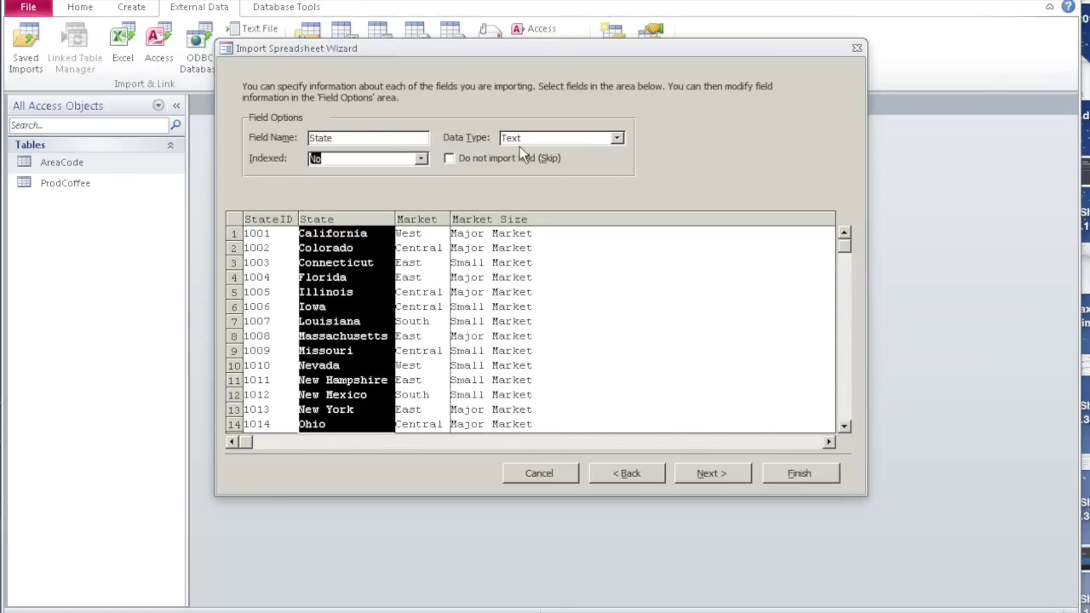
click(420, 228)
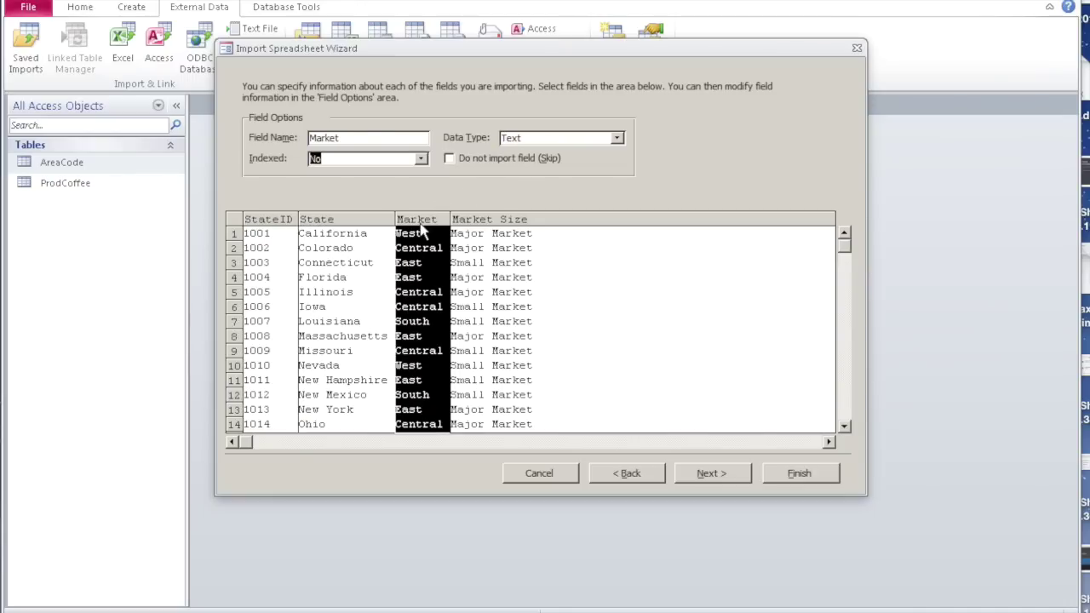
click(492, 223)
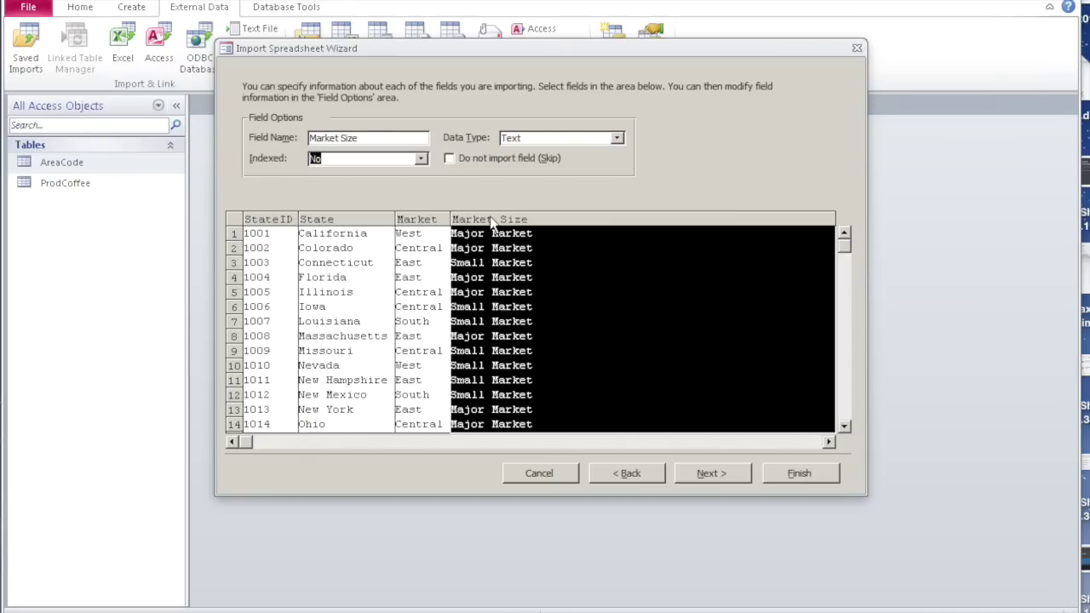
click(711, 473)
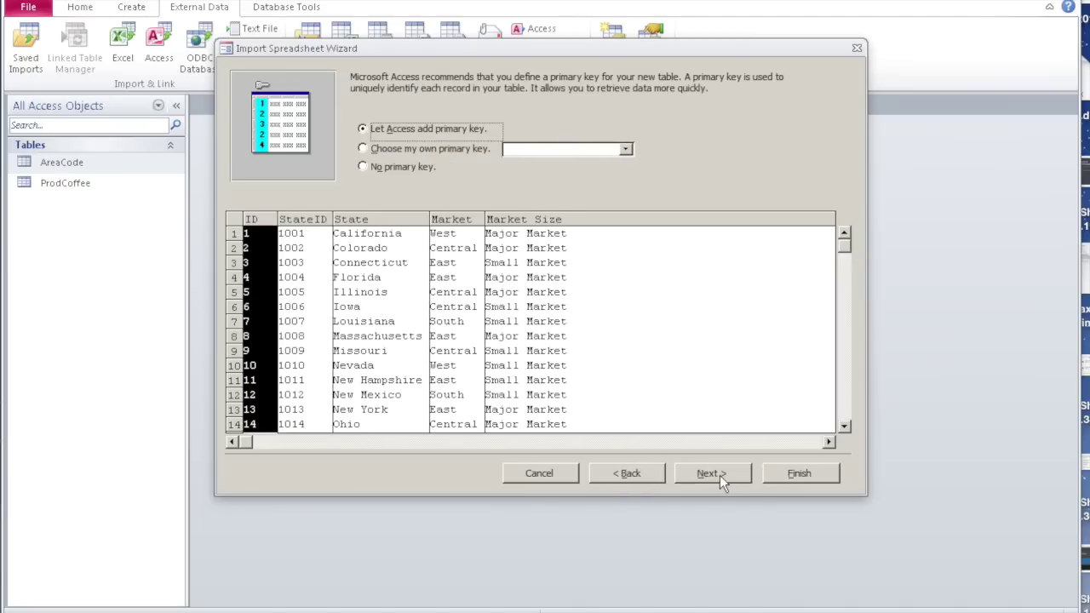
Choose StateID as the primary key and finish importing to a table named State without saving the import steps.
click(362, 149)
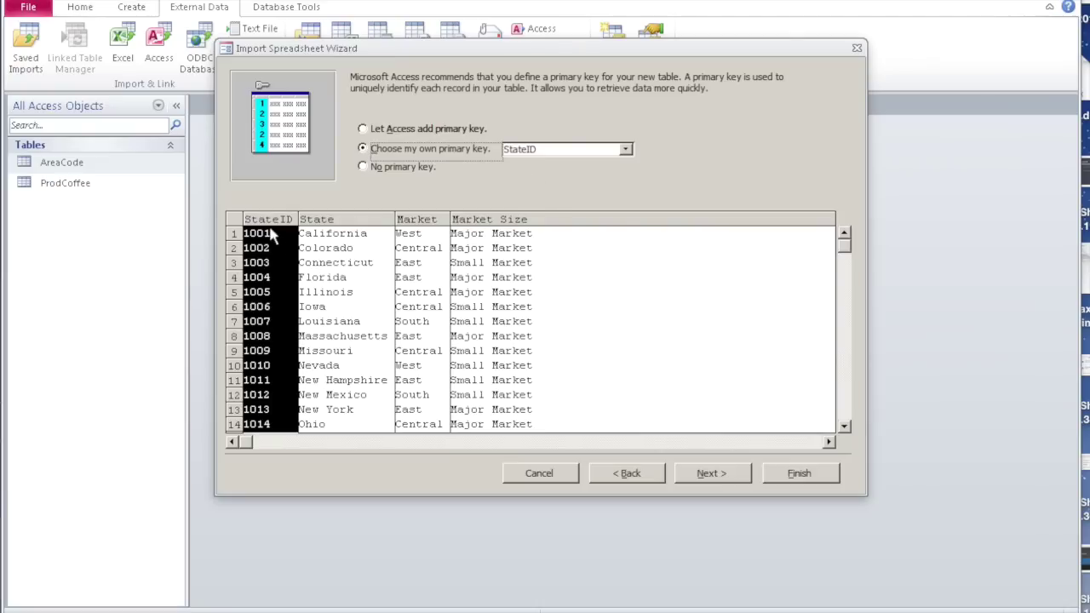
click(714, 473)
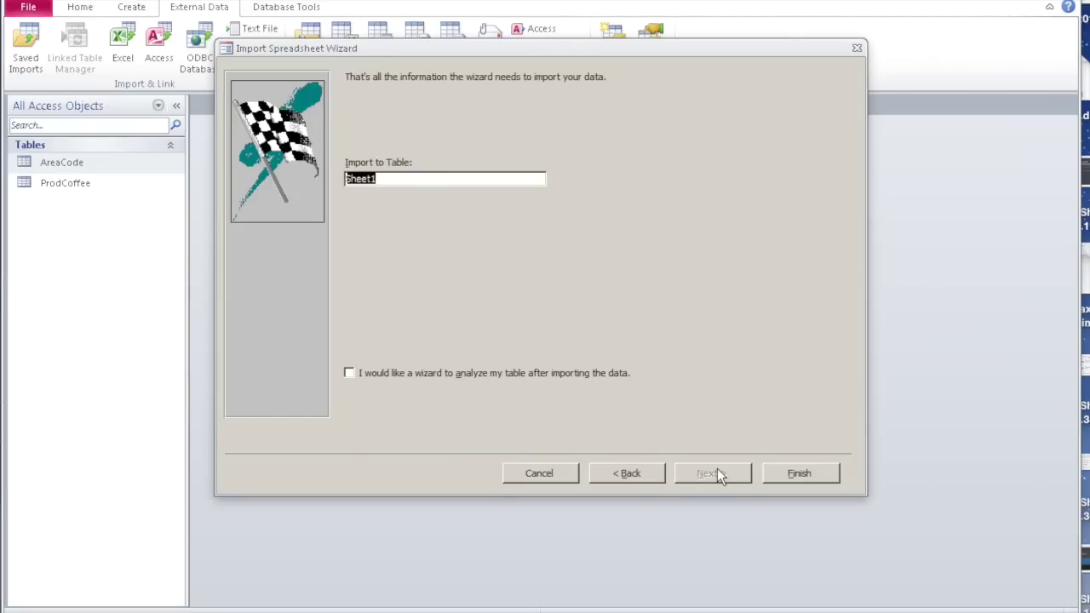
text(State)
click(814, 477)
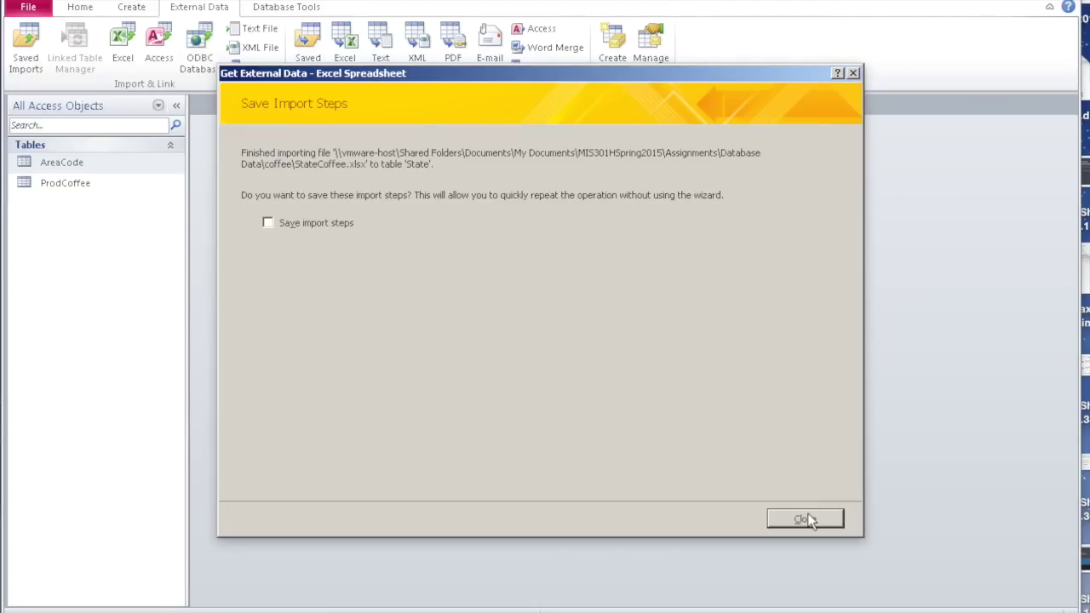
click(806, 519)
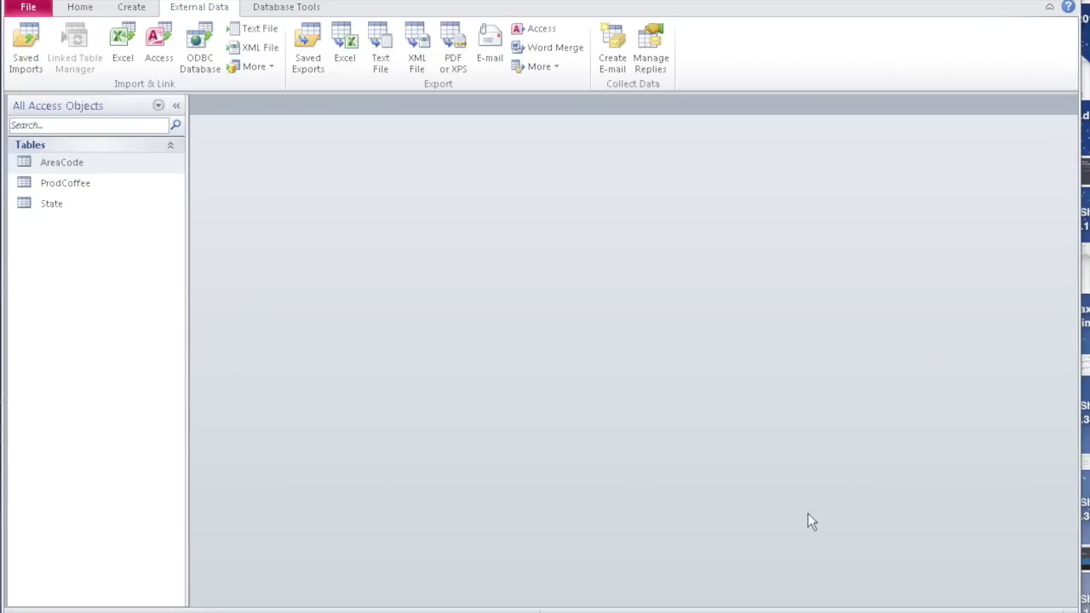
Start importing Sheet1 of the FactCoffee workbook into a new table, using its first row as column headings.
click(123, 42)
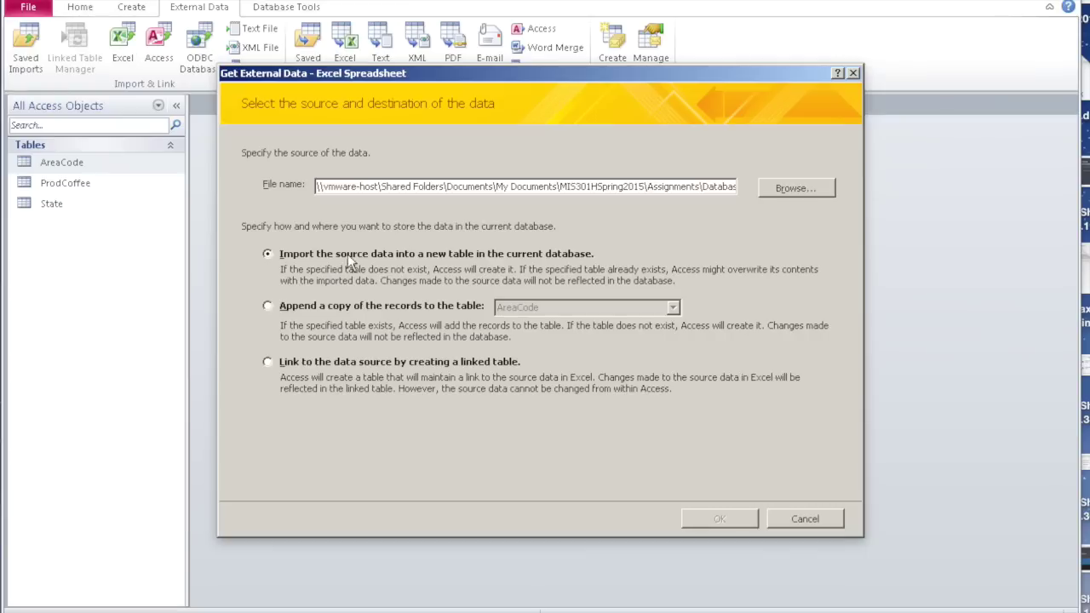
click(805, 189)
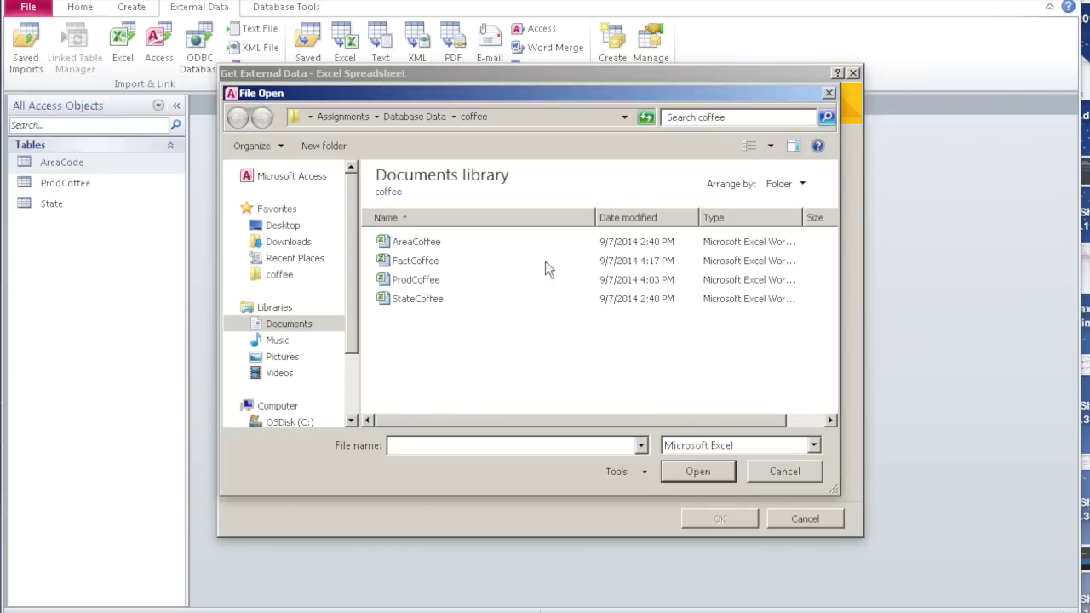
click(431, 266)
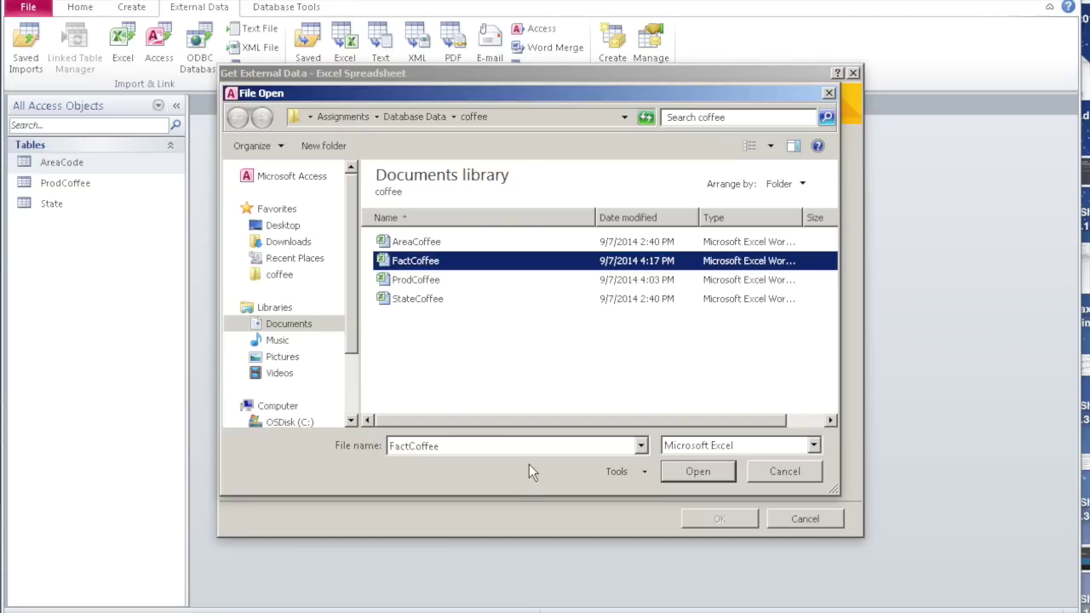
click(698, 471)
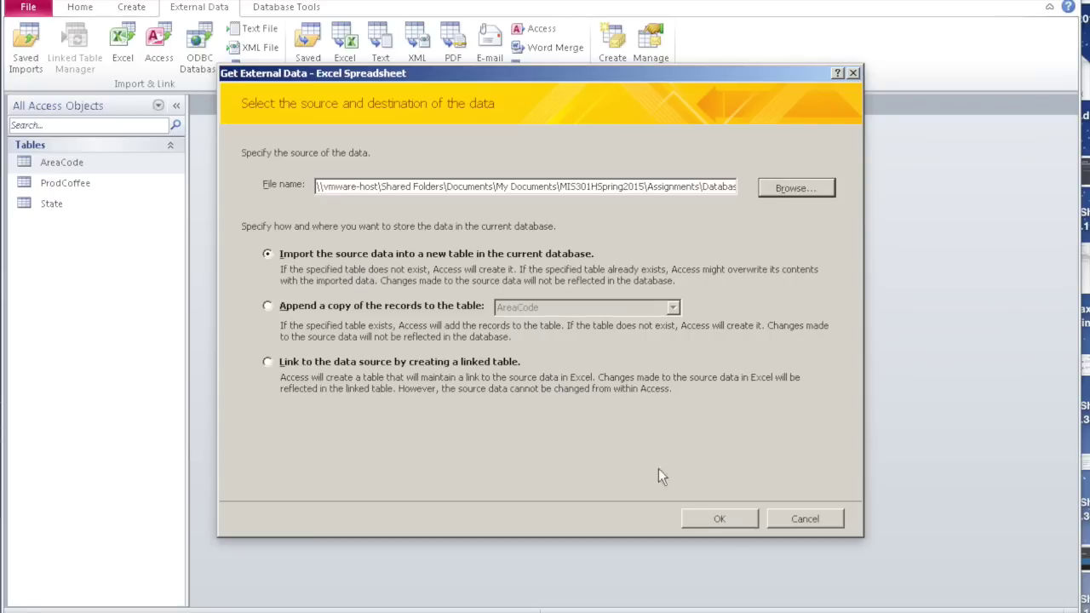
click(733, 522)
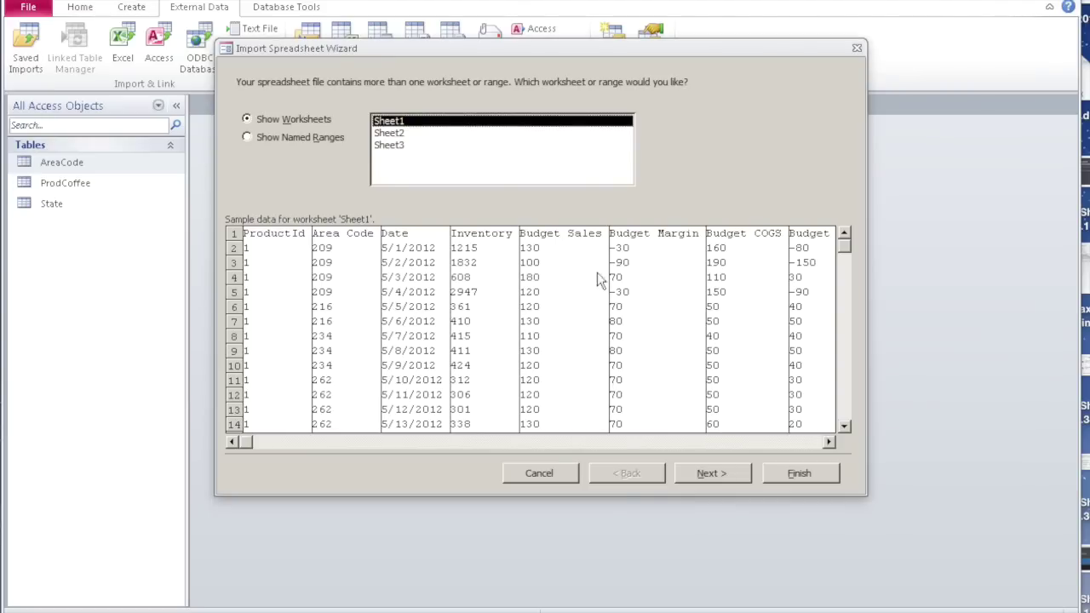
click(720, 474)
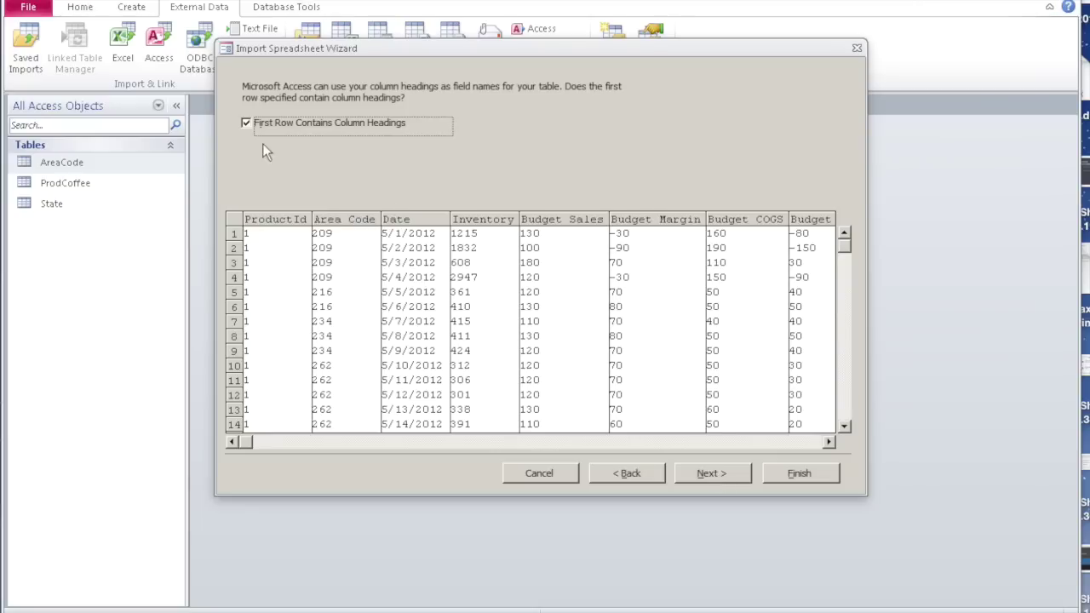
click(720, 473)
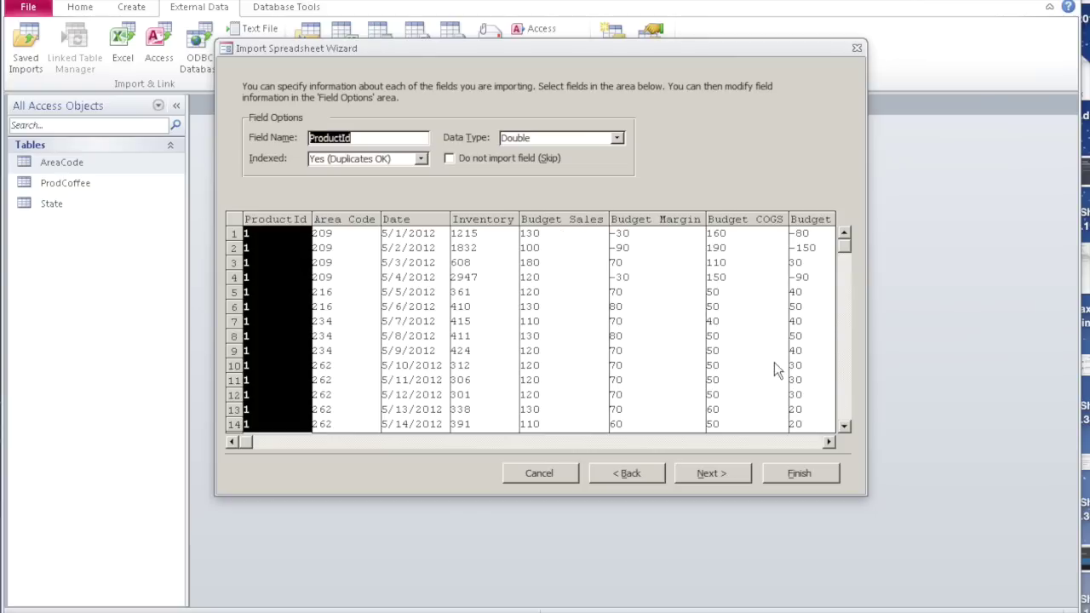
Keep the default field options, choose no primary key, and finish importing to a table named FactCoffee without saving the import steps.
drag(828, 441, 827, 441)
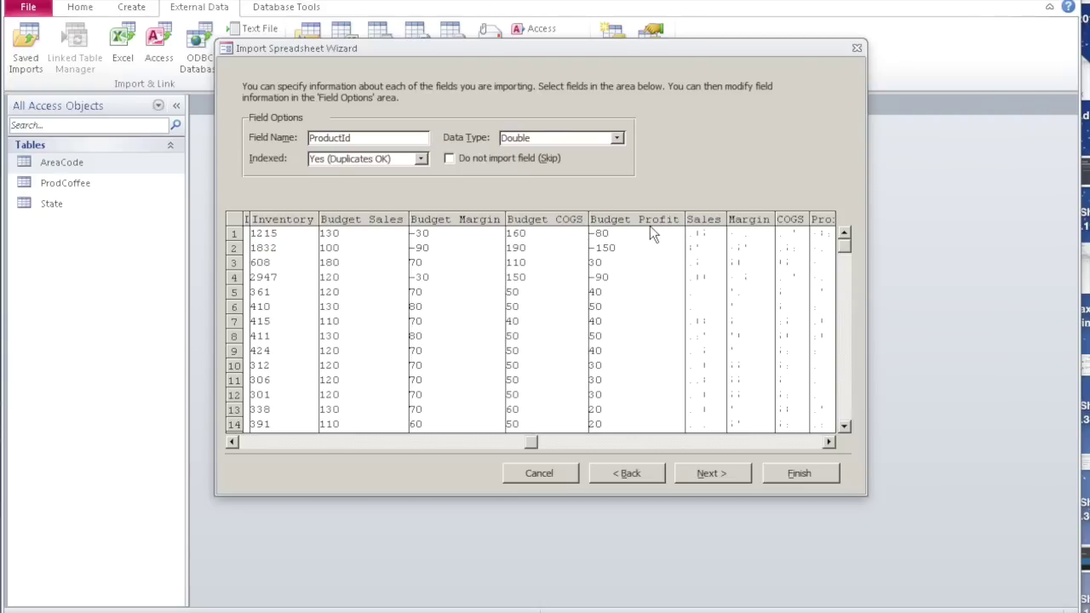
click(828, 442)
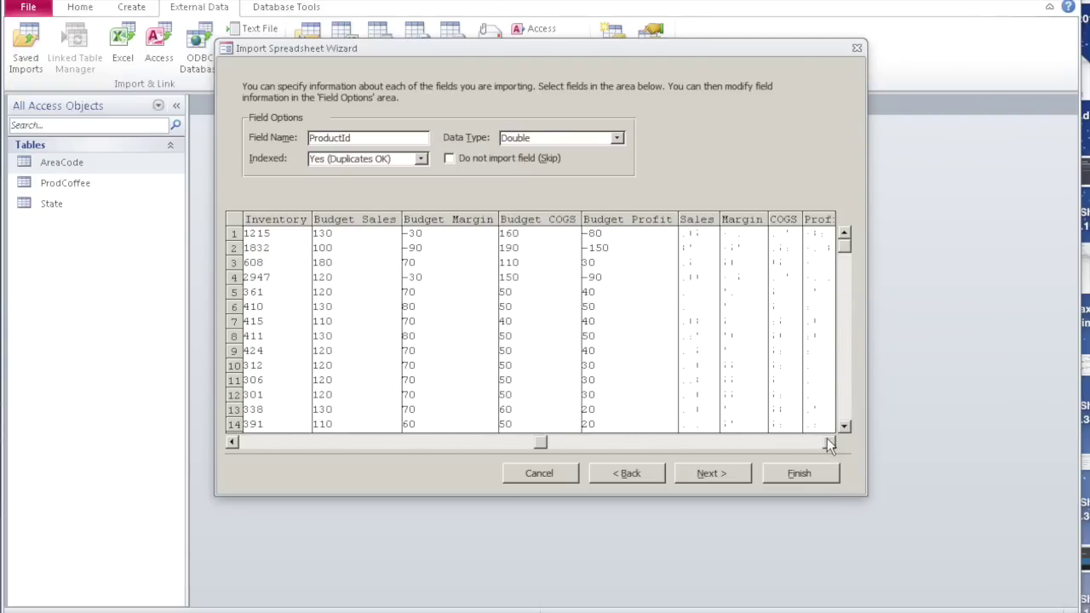
click(713, 474)
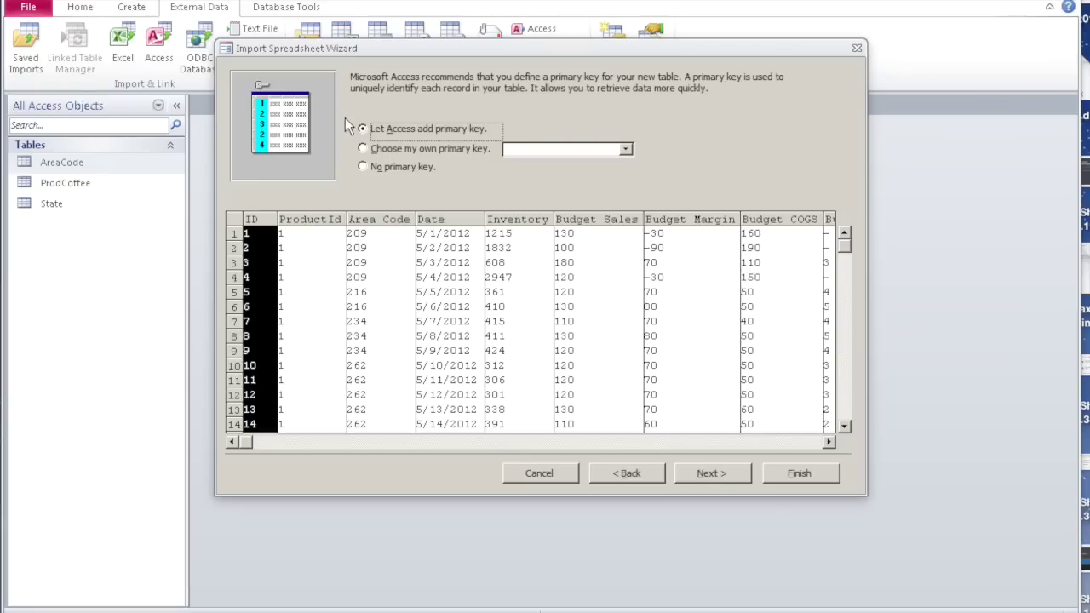
click(364, 168)
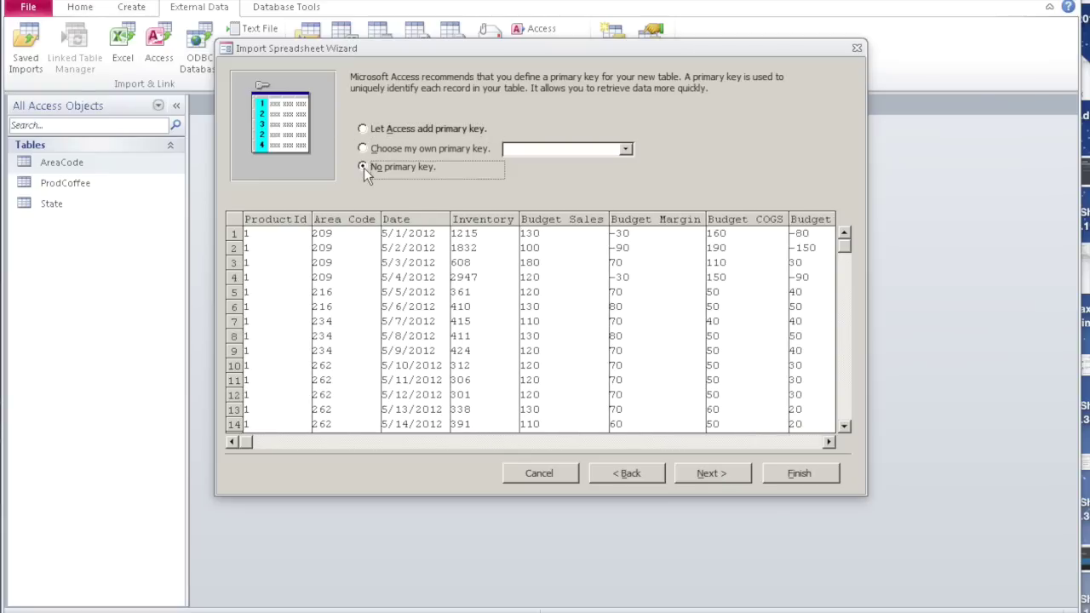
click(712, 471)
text(F)
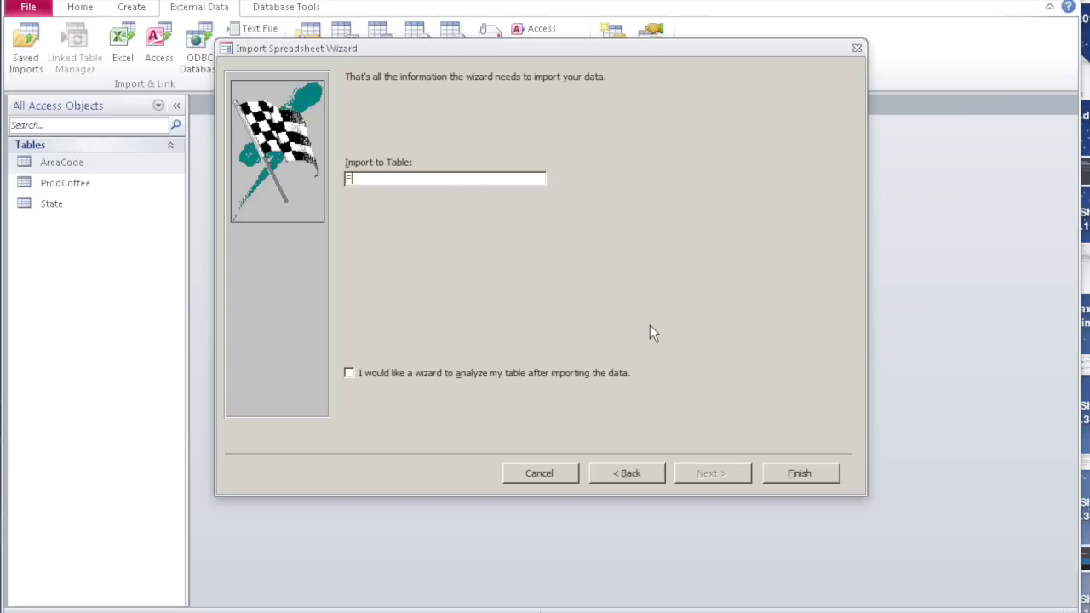
text(actCoffee)
click(794, 475)
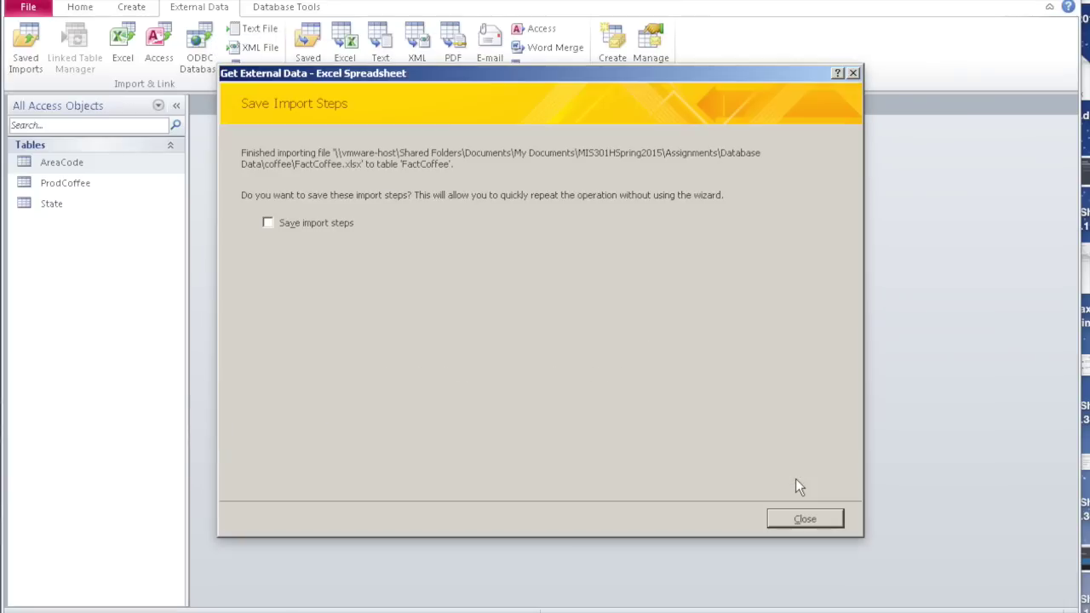
click(797, 519)
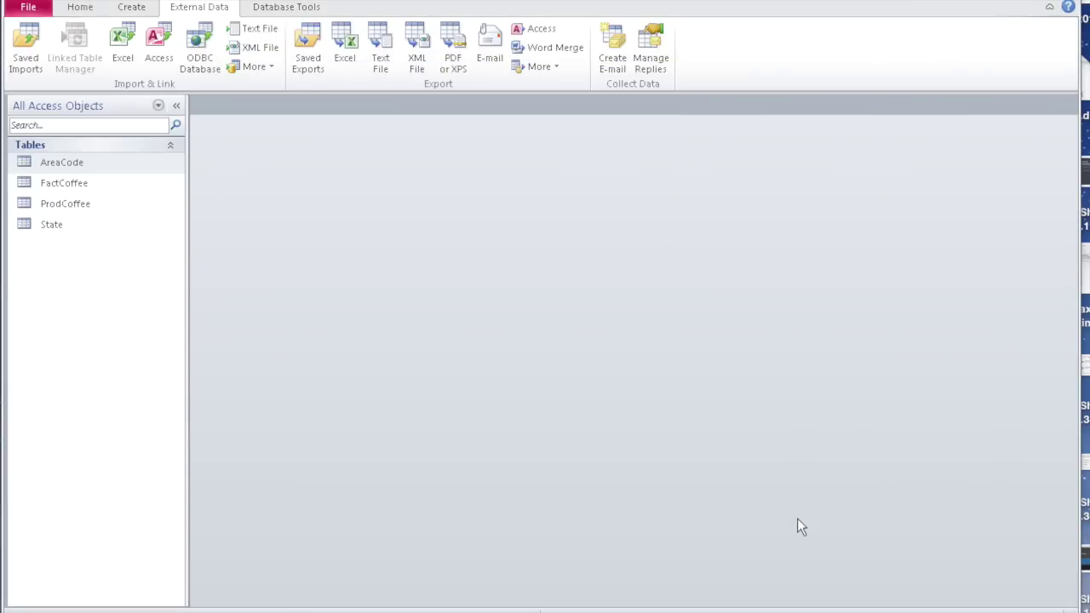
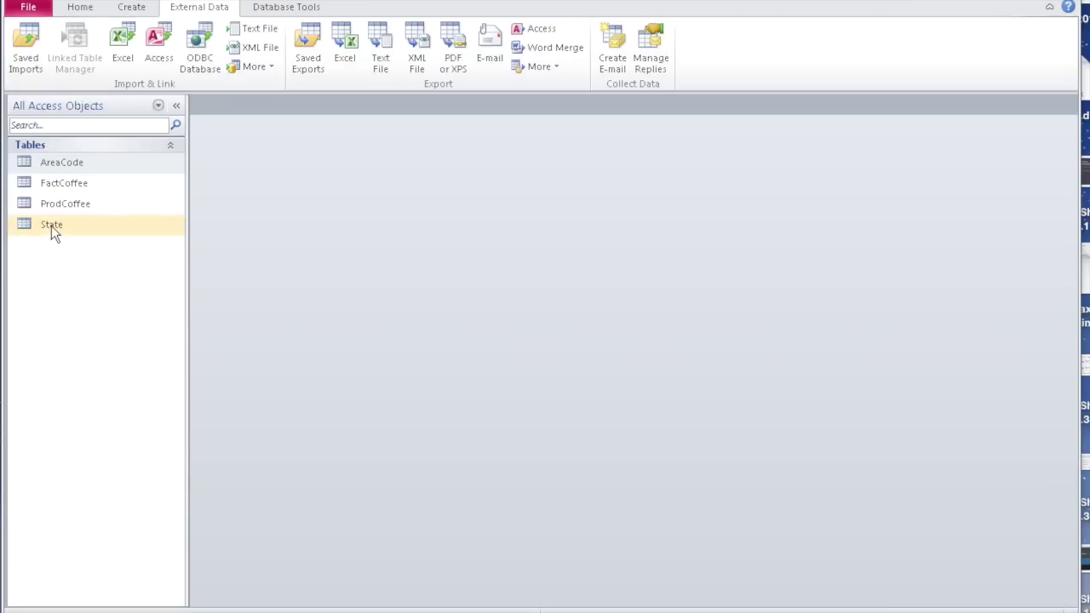
Rename the State table to StateCoffee.
right_click(56, 225)
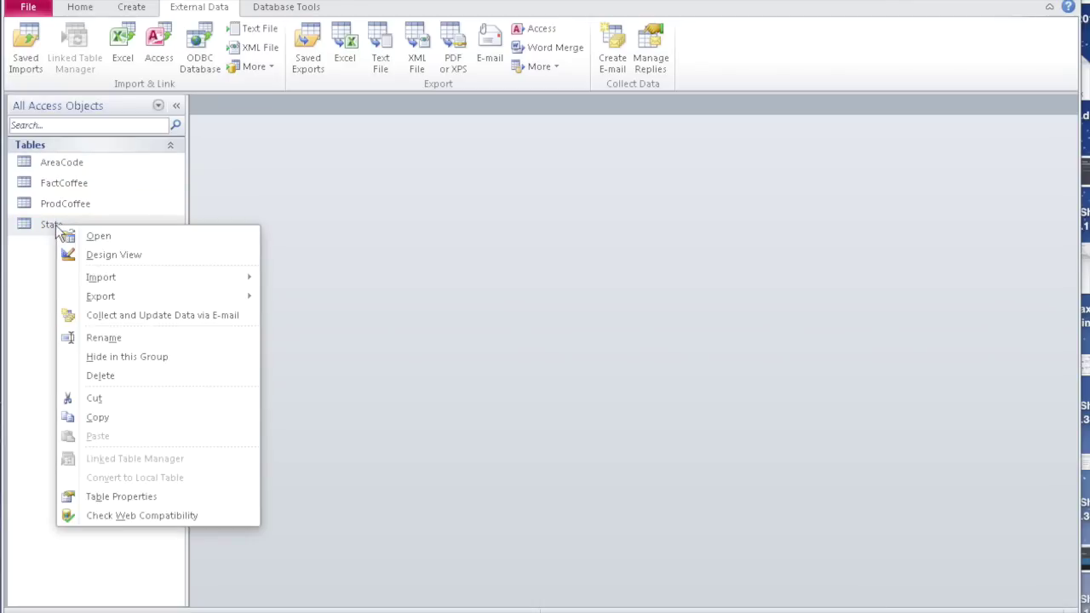
click(103, 337)
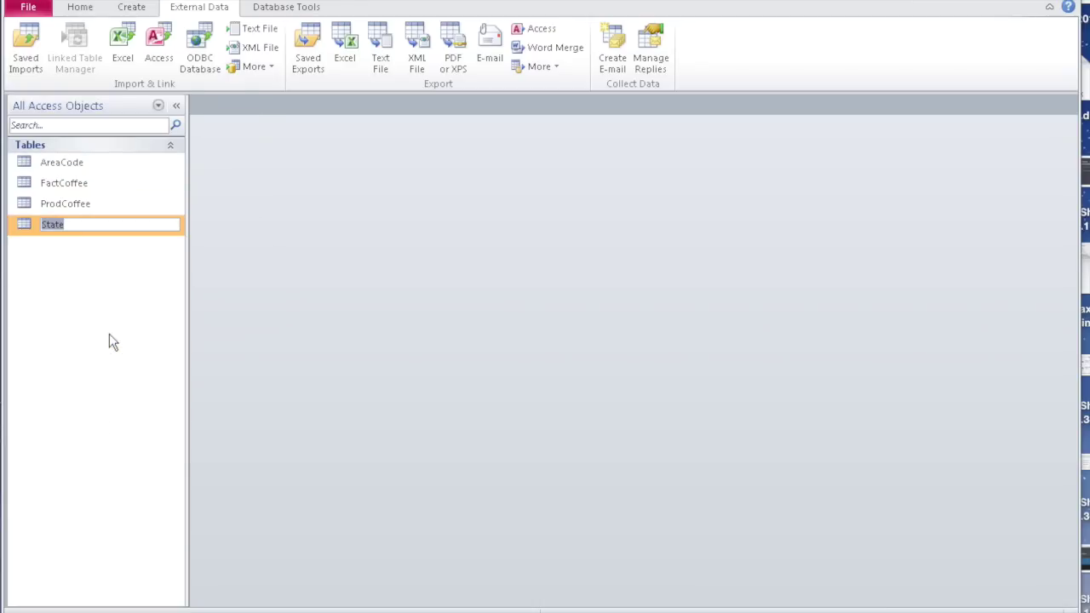
click(77, 224)
text(Coffee)
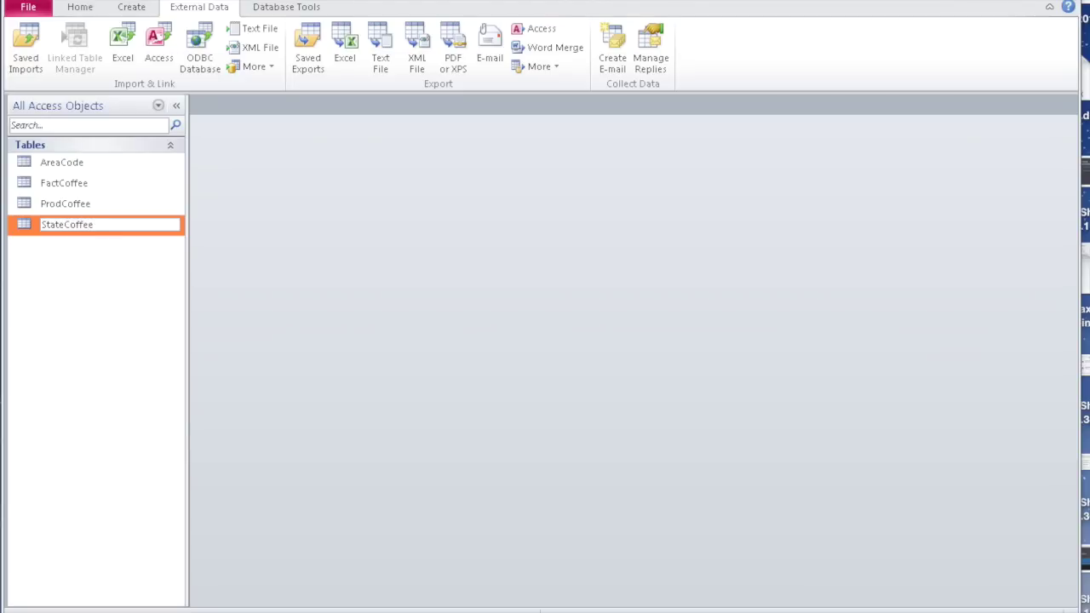
key(Return)
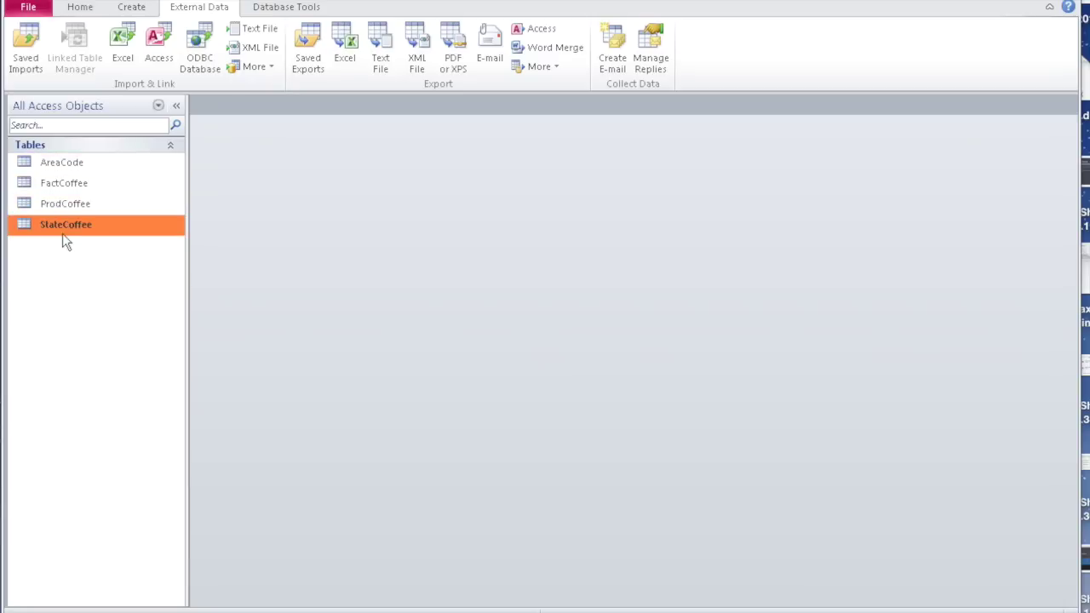
Open the AreaCode table, check its primary key and fields in Design View, and close it.
double_click(68, 163)
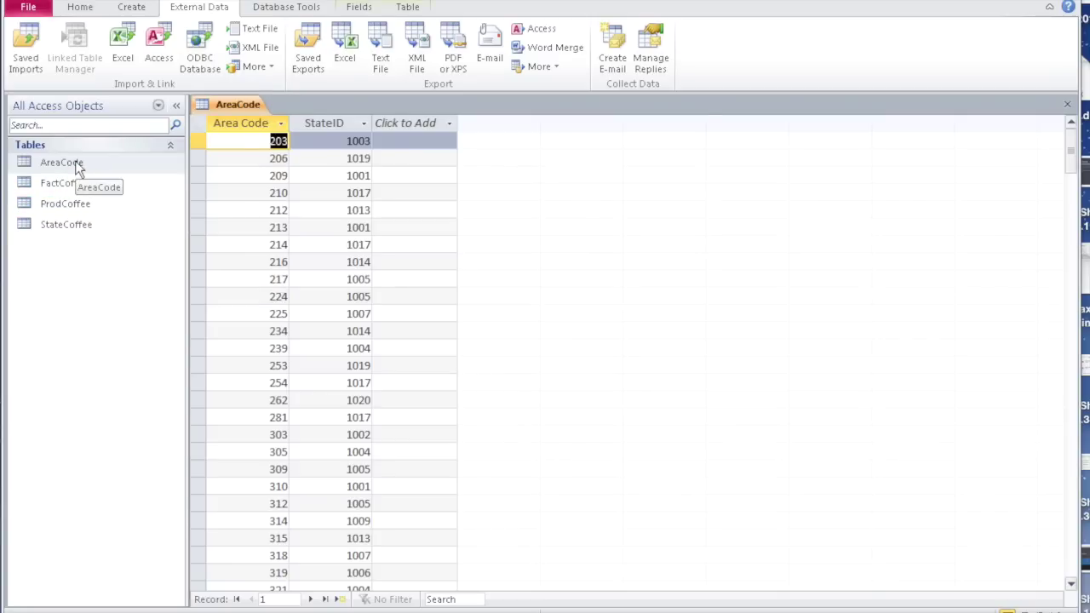
right_click(76, 168)
click(124, 192)
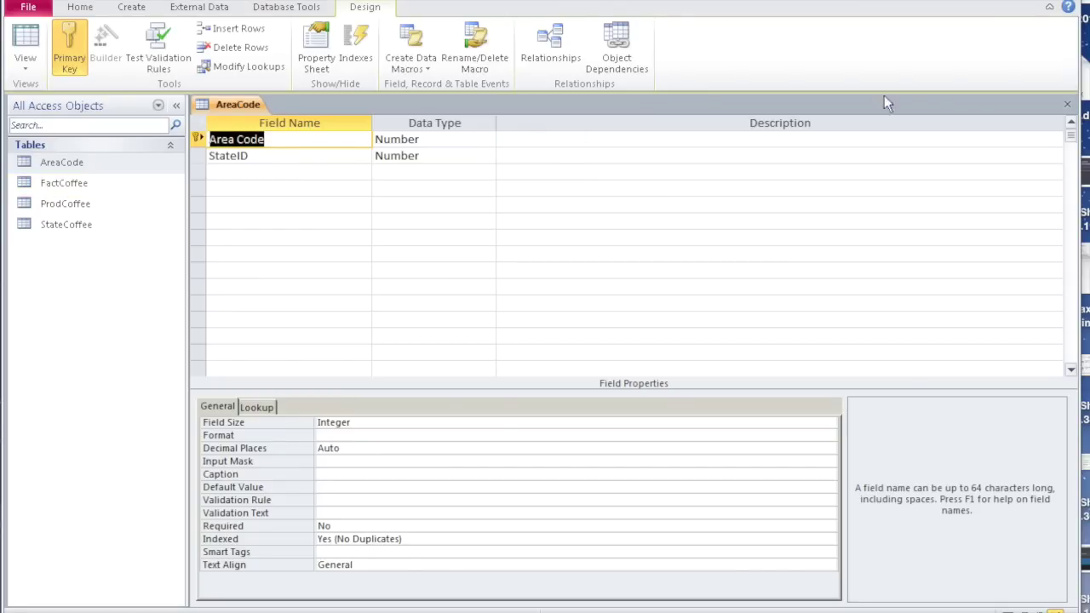
click(1067, 104)
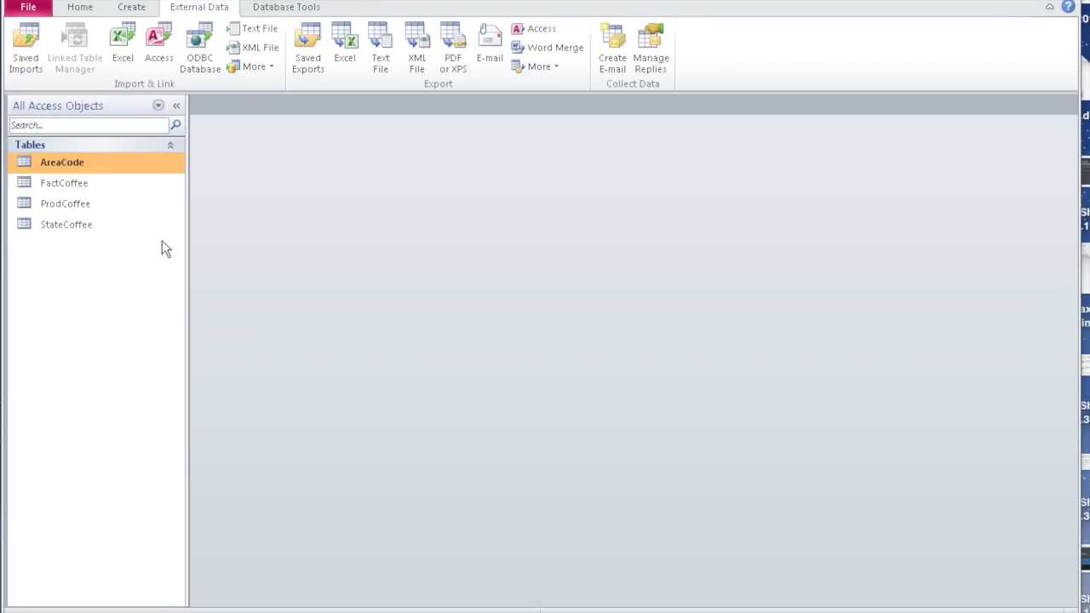
Check the primary keys and field types of the ProdCoffee and StateCoffee tables in Design View, closing each one.
right_click(76, 206)
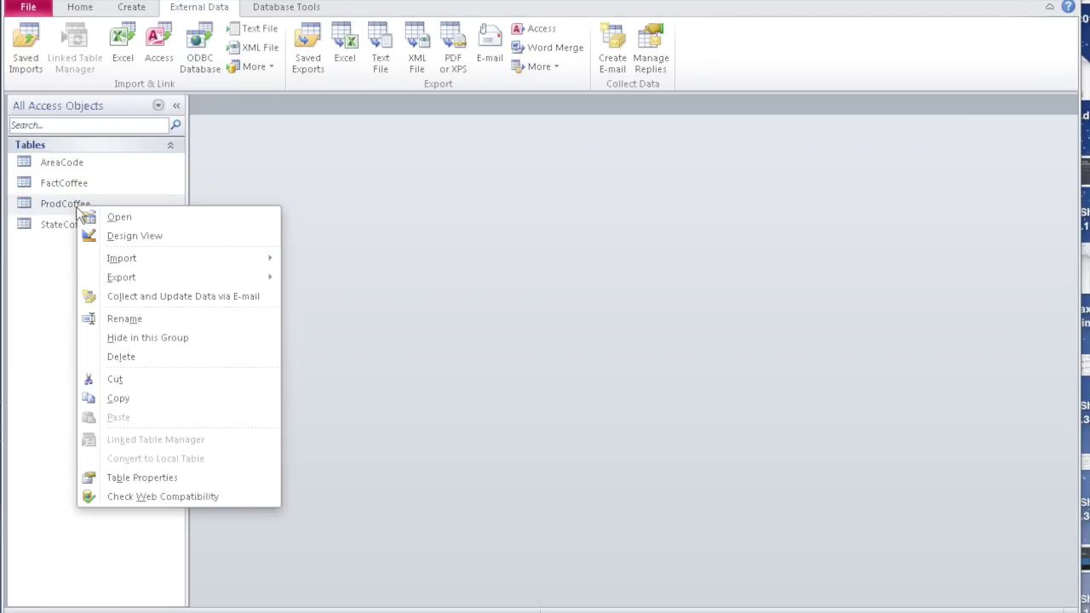
click(123, 236)
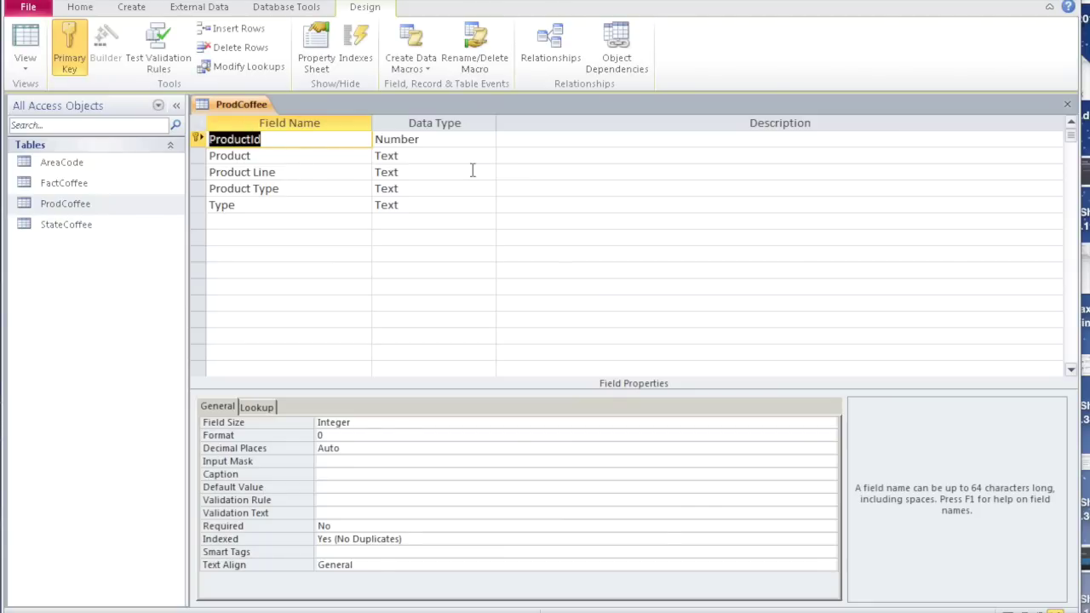
click(1067, 104)
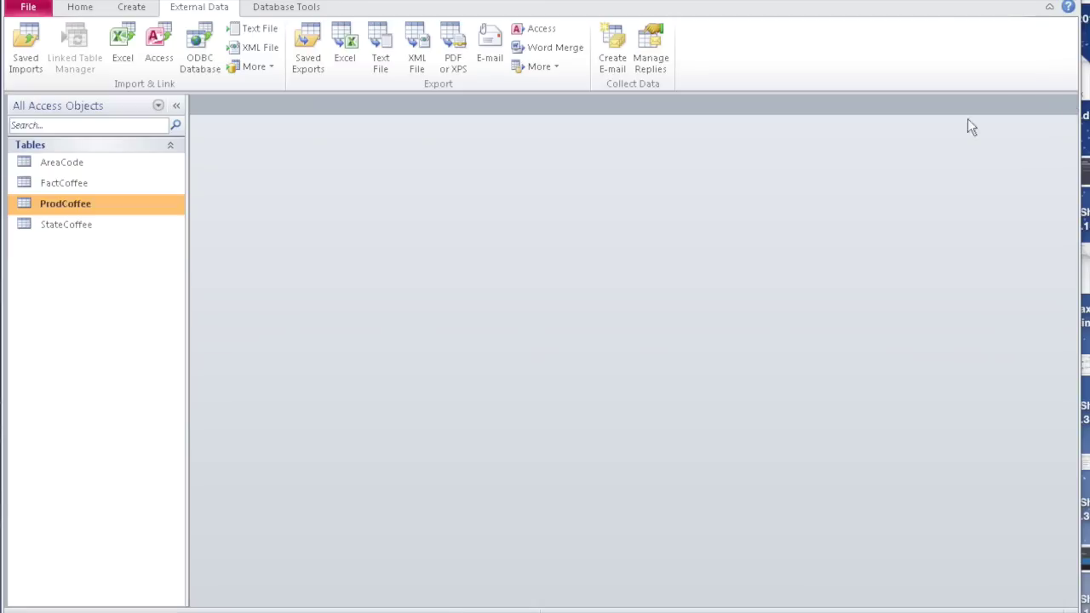
click(70, 224)
right_click(71, 224)
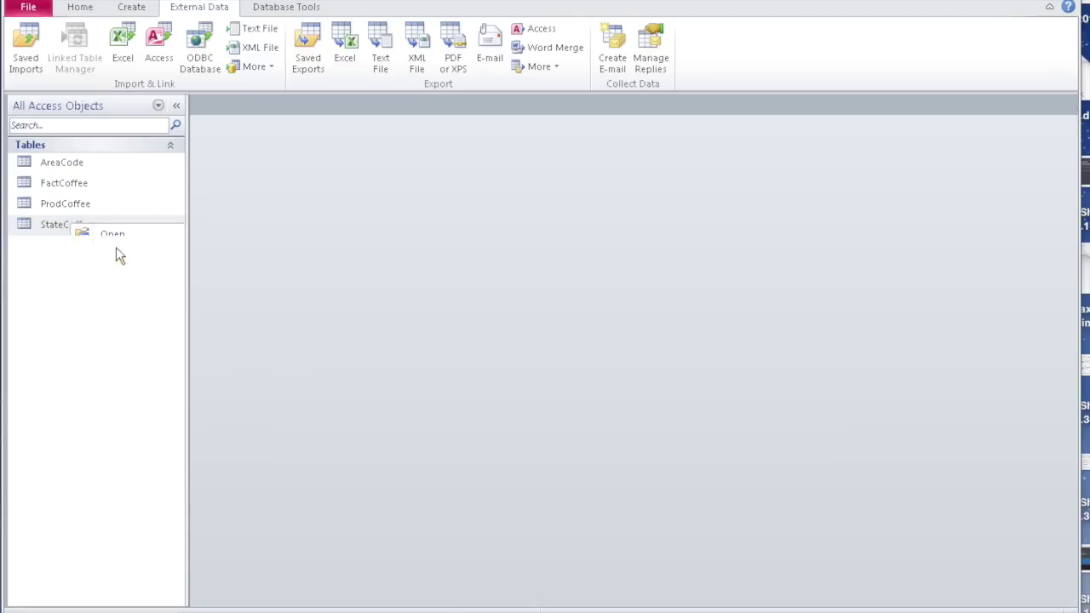
click(112, 252)
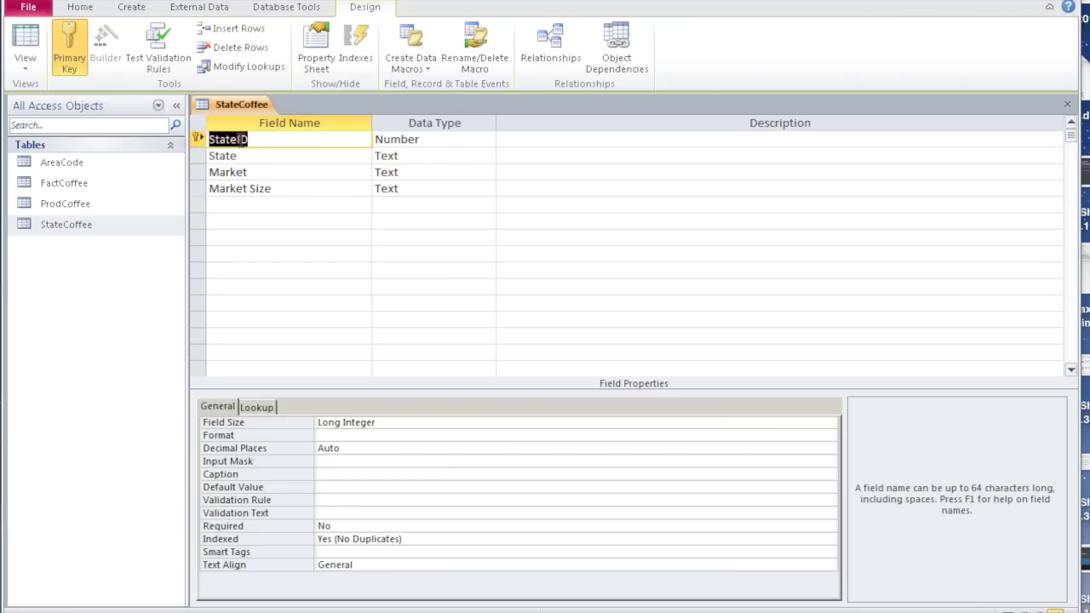
click(1067, 104)
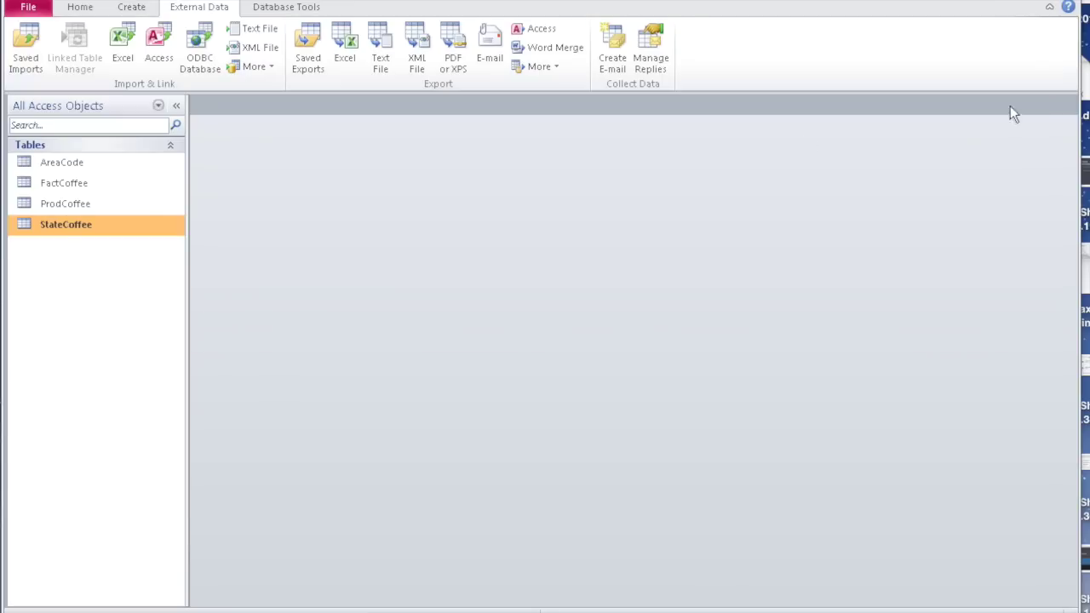
Set ProductId, Area Code and Date together as the composite primary key of the FactCoffee table, and save and close its design.
right_click(67, 184)
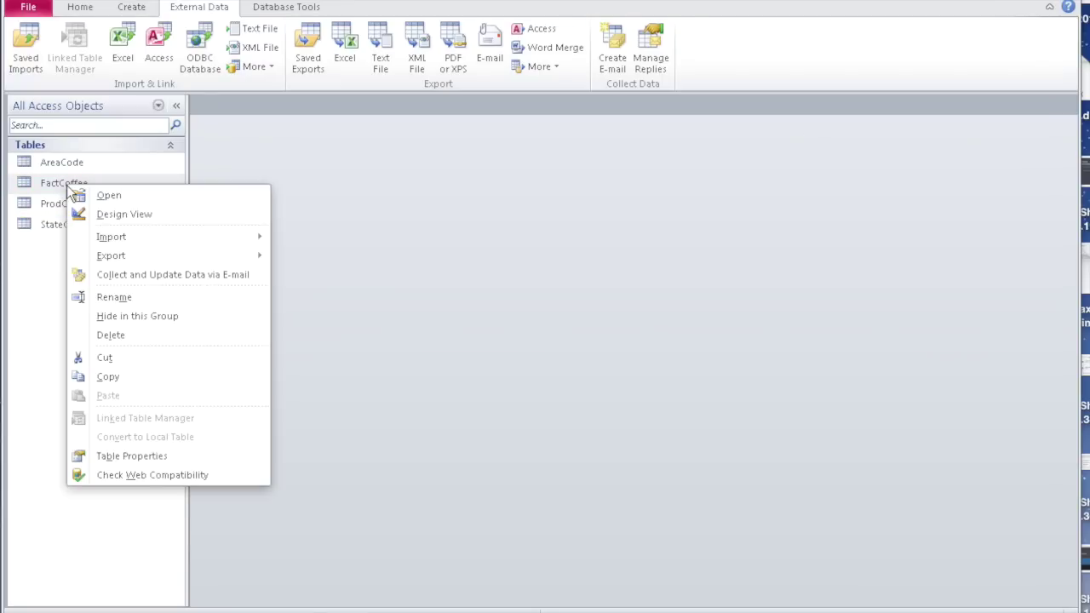
click(117, 213)
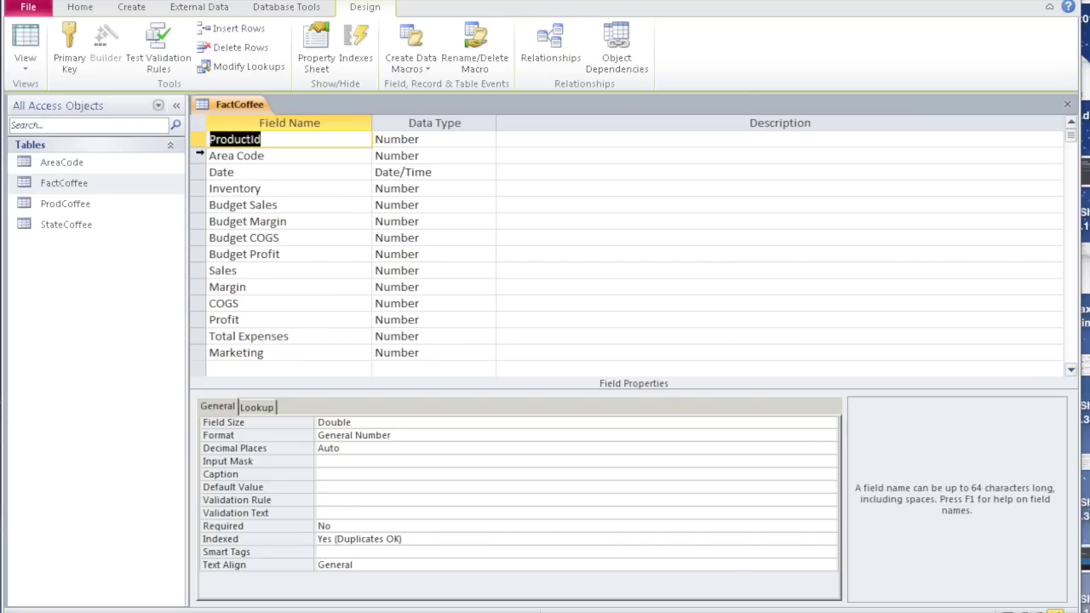
click(198, 143)
key(shift+Down)
key(shift+Down)
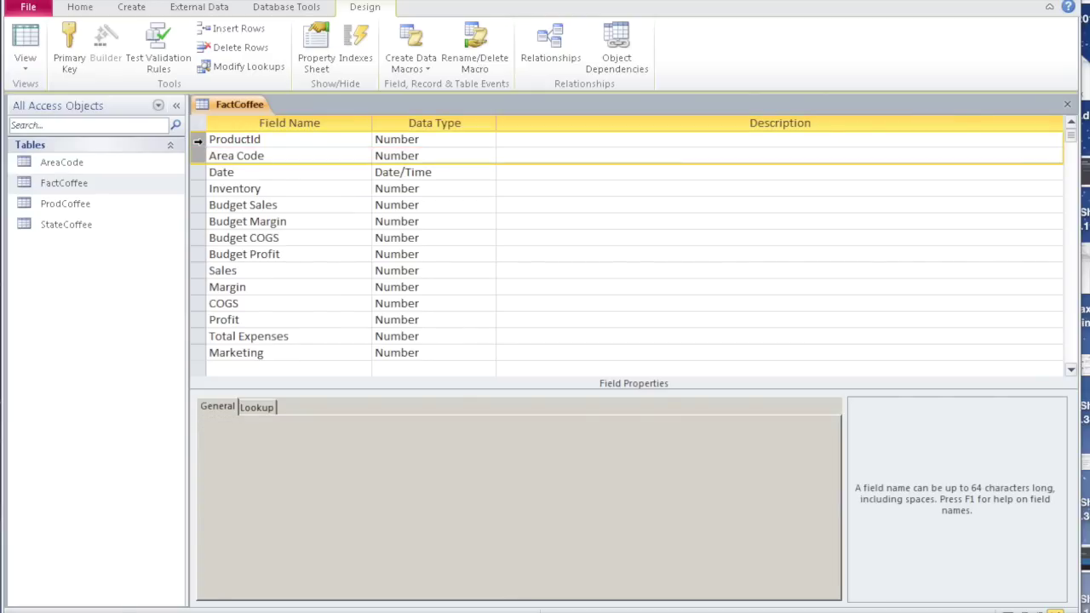
click(72, 61)
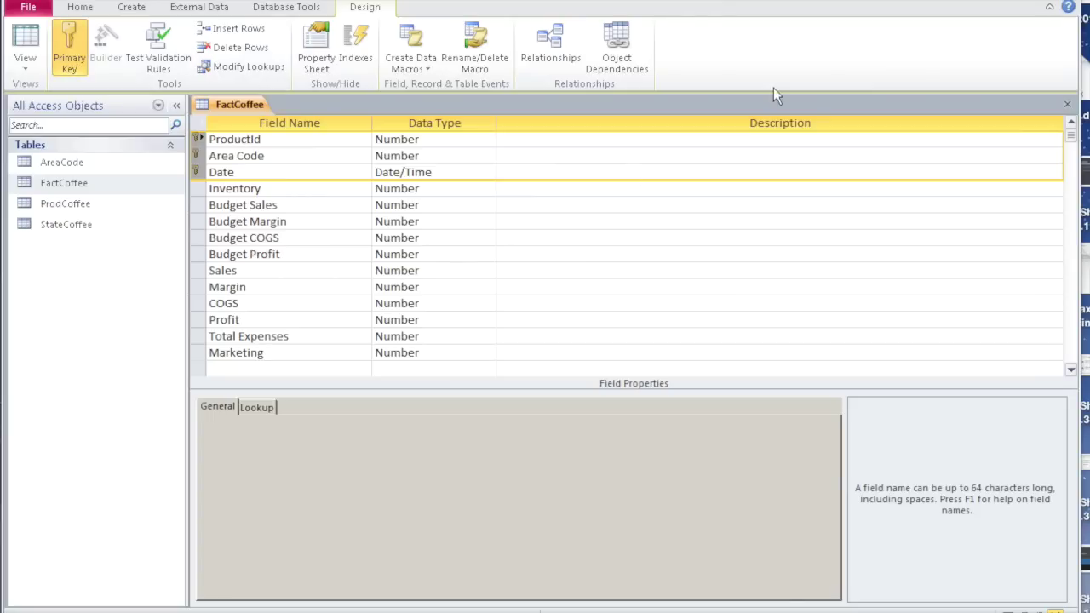
click(1067, 104)
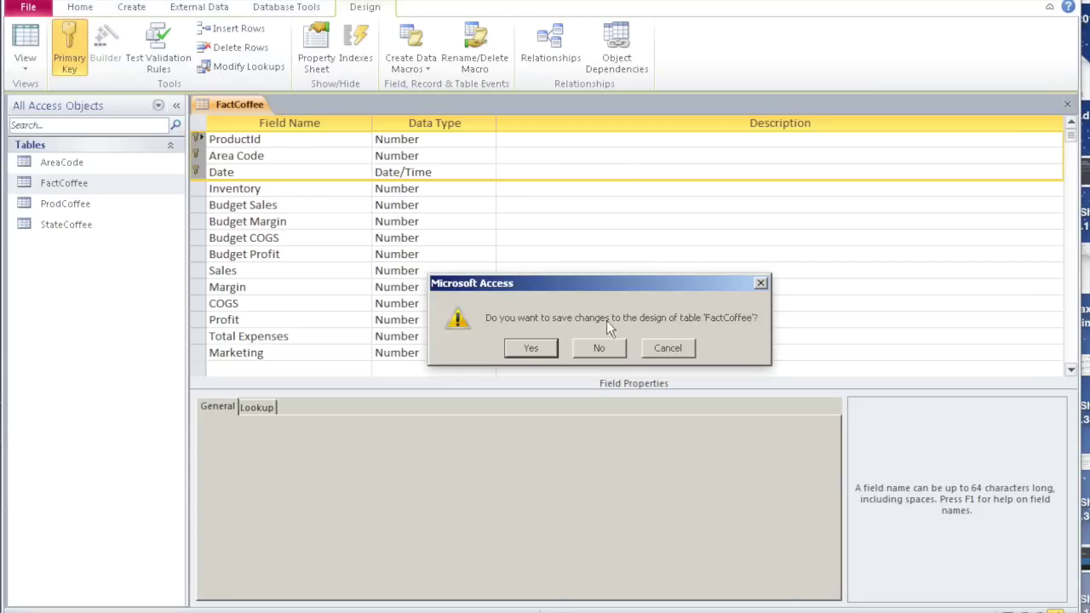
click(530, 349)
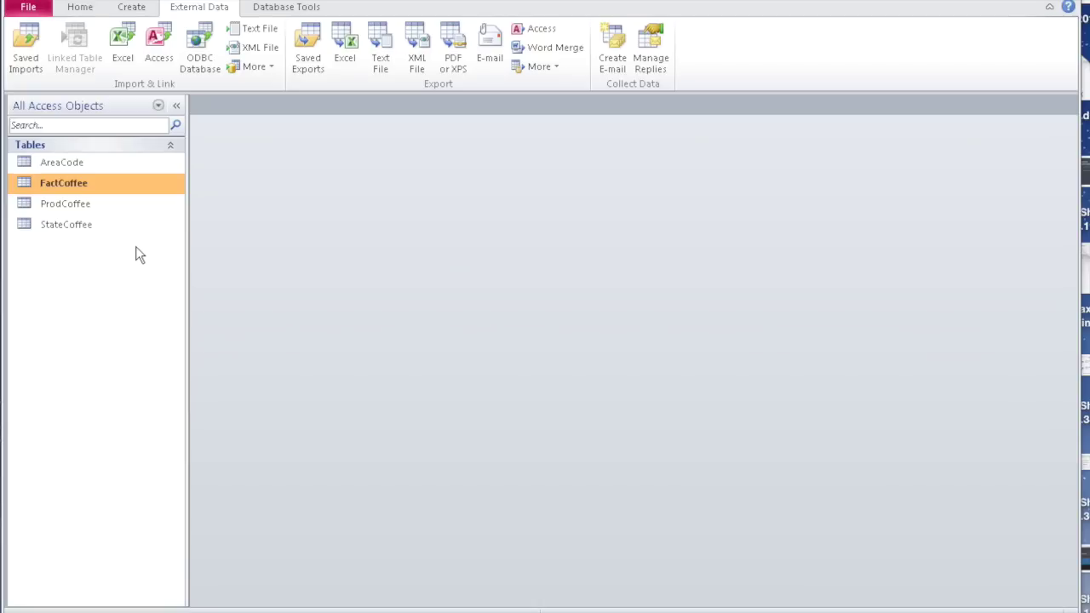
Open the relationships layout and add the AreaCode, FactCoffee, ProdCoffee and StateCoffee tables to it.
click(292, 9)
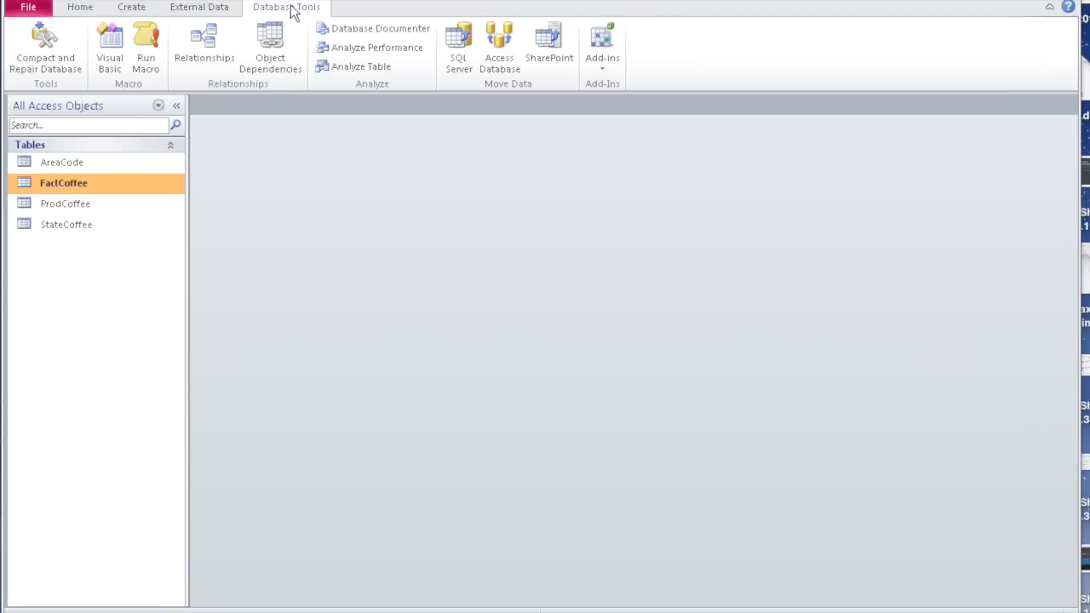
click(204, 47)
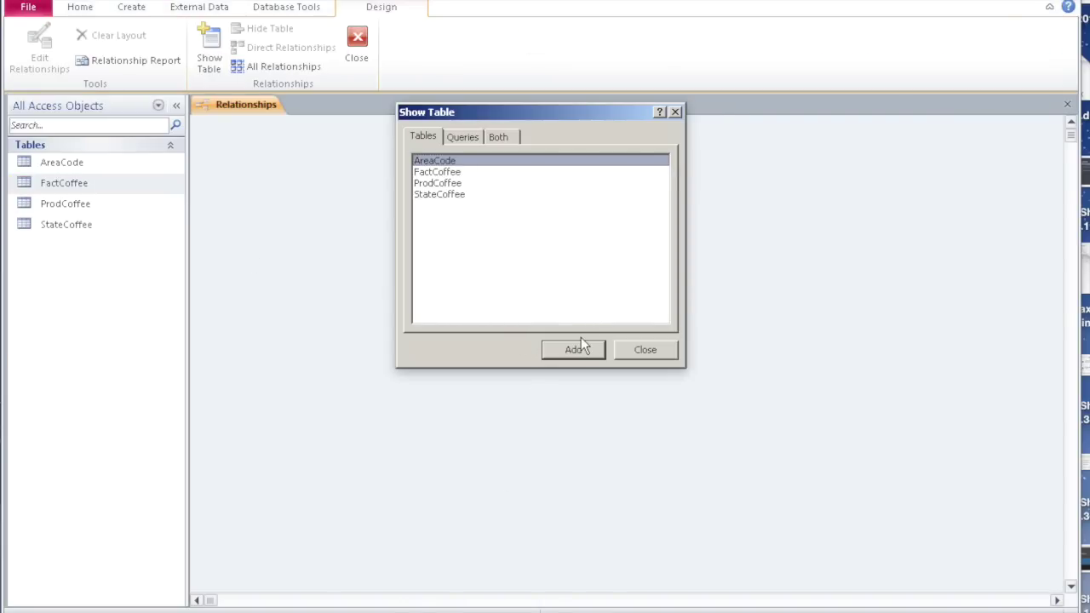
key(shift+Down)
key(shift+Down)
key(shift+Down)
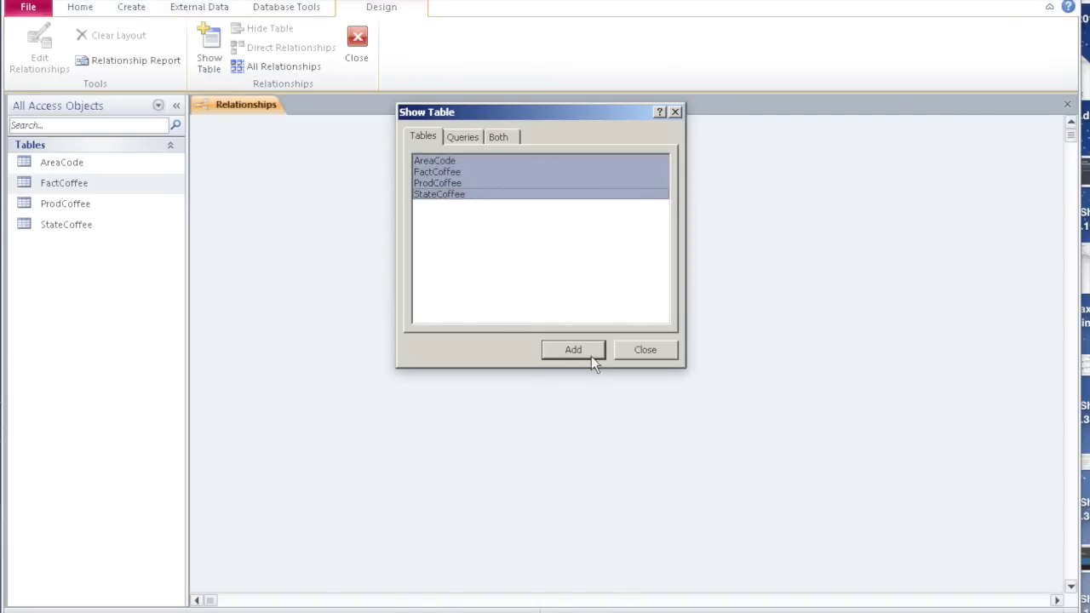
click(590, 352)
click(649, 352)
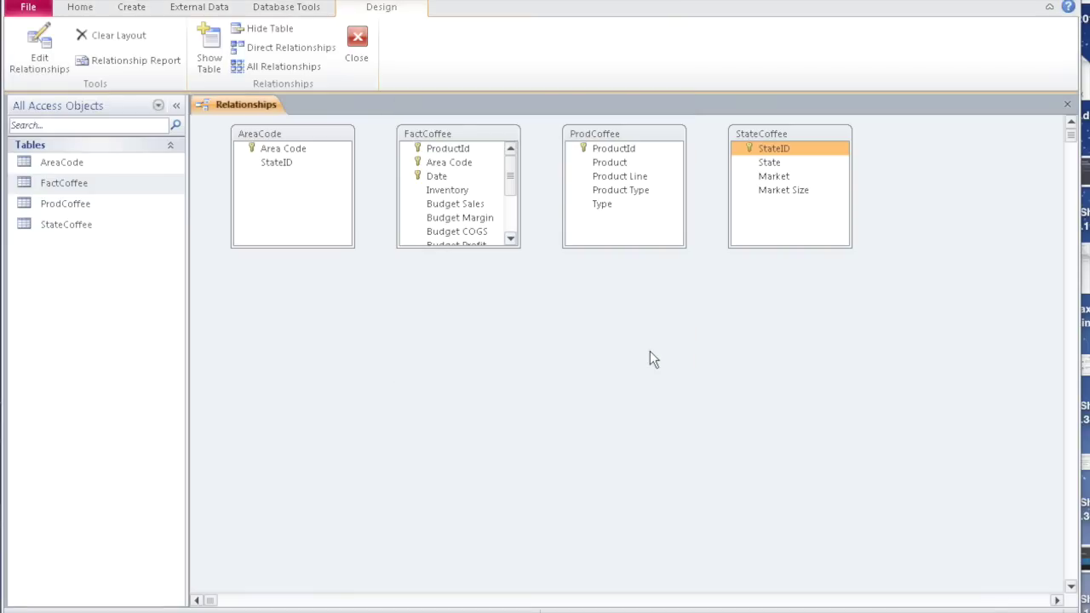
Arrange the tables from left to right as StateCoffee, AreaCode, FactCoffee and ProdCoffee, with AreaCode slightly lower than StateCoffee.
drag(484, 134, 505, 247)
drag(643, 132, 758, 308)
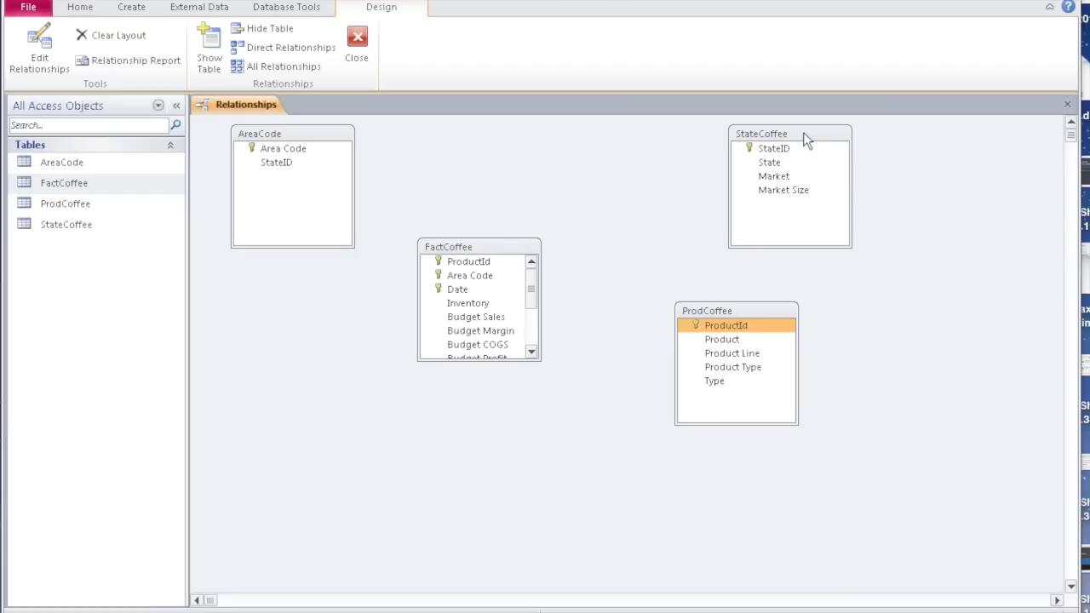
drag(803, 132, 244, 278)
drag(302, 136, 414, 160)
drag(263, 285, 300, 153)
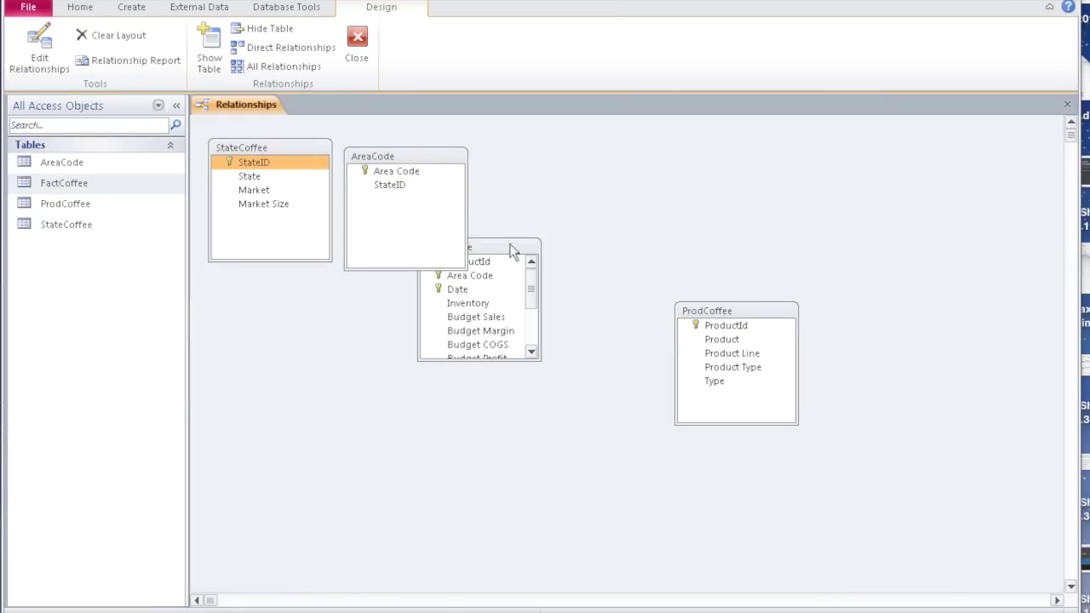
drag(512, 255, 644, 186)
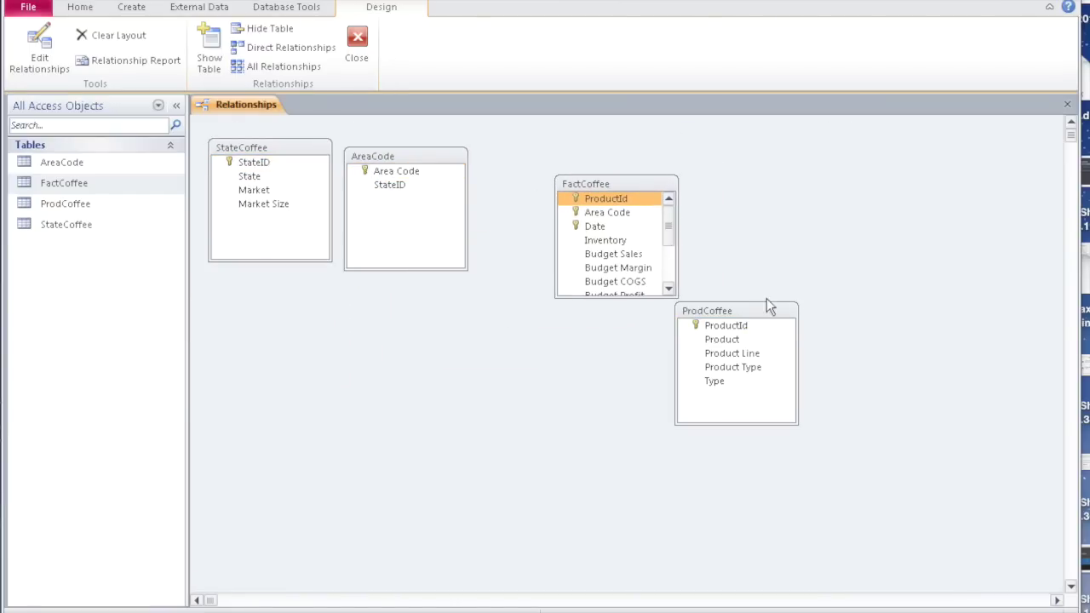
drag(766, 315, 873, 239)
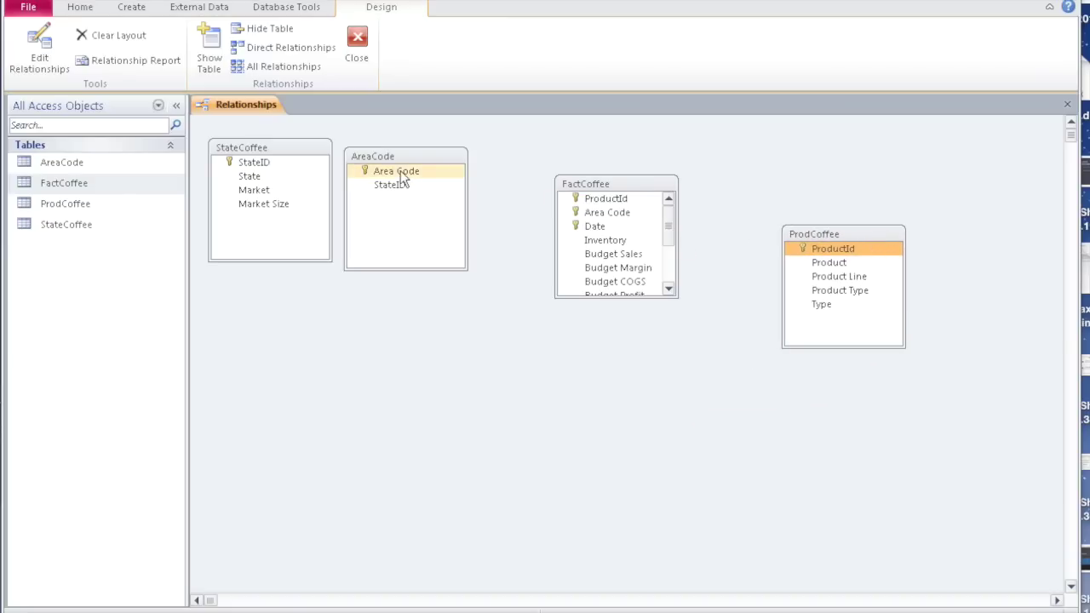
drag(422, 157, 456, 254)
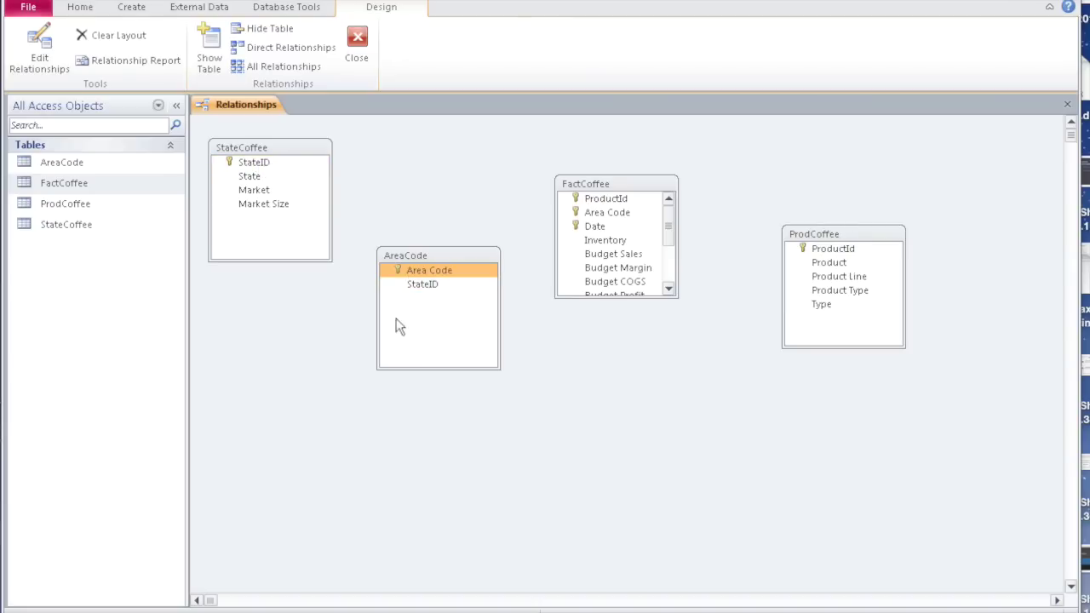
Create a one-to-many relationship from StateID in StateCoffee to StateID in AreaCode, enforcing referential integrity.
click(265, 163)
drag(266, 171, 428, 291)
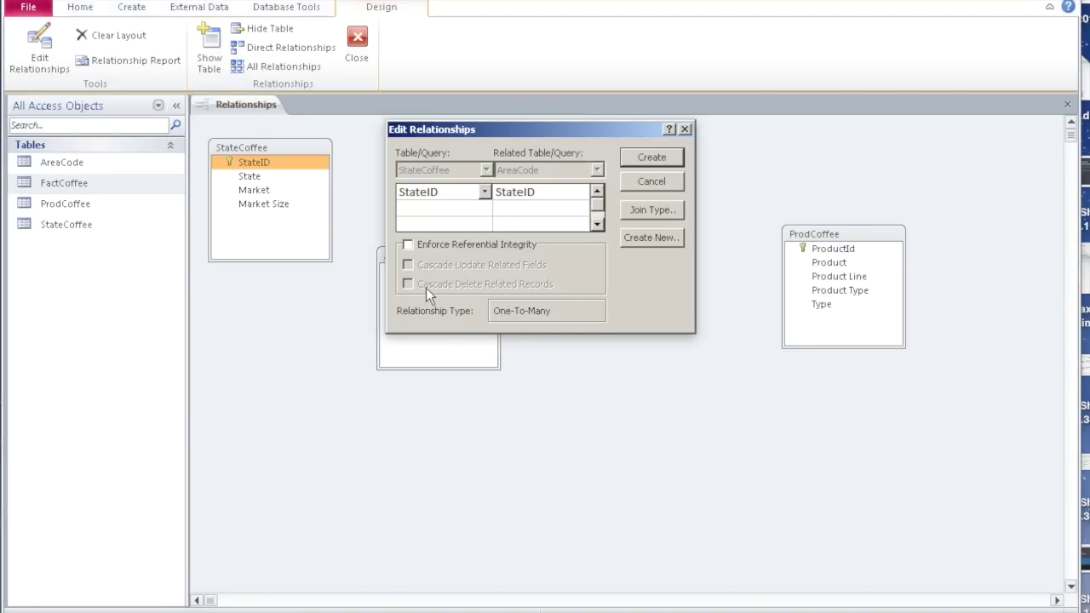
click(408, 244)
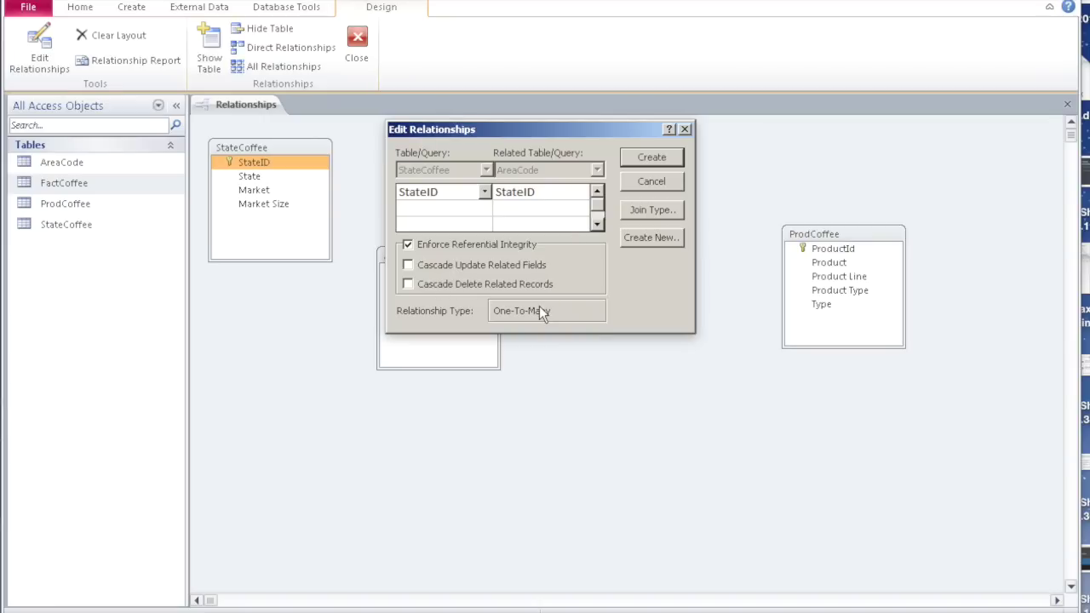
click(651, 158)
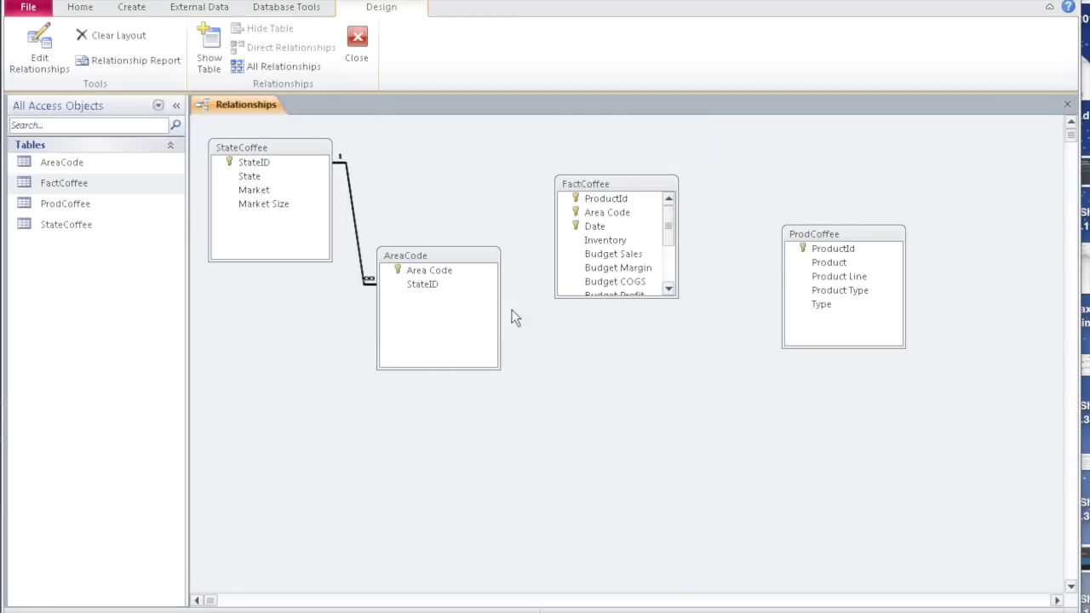
Try to relate Area Code in AreaCode to Area Code in FactCoffee with referential integrity enforced.
click(280, 162)
click(439, 270)
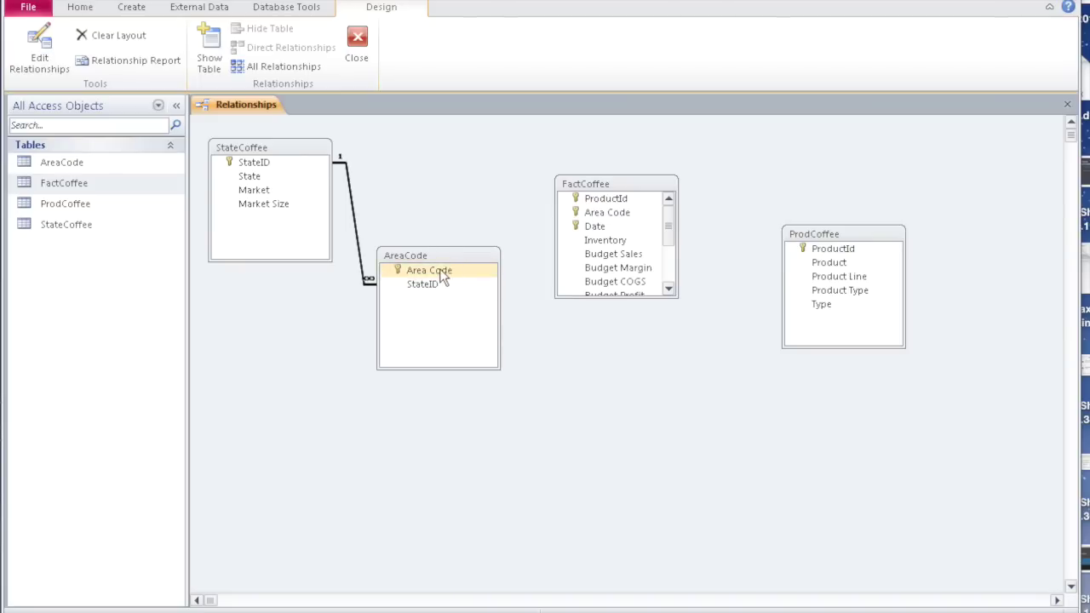
drag(440, 270, 596, 213)
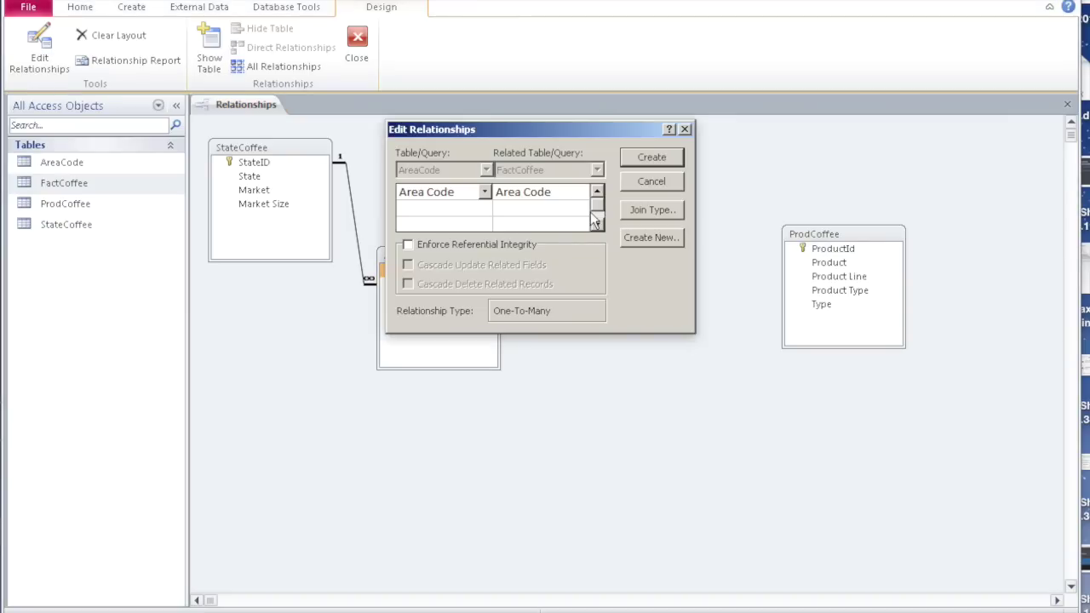
click(408, 245)
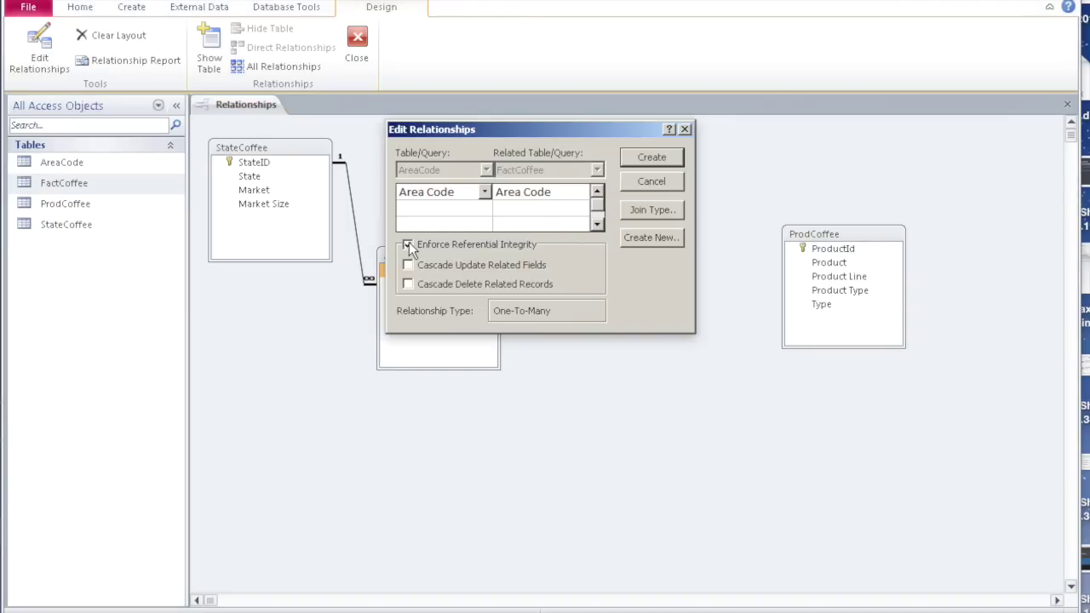
click(657, 161)
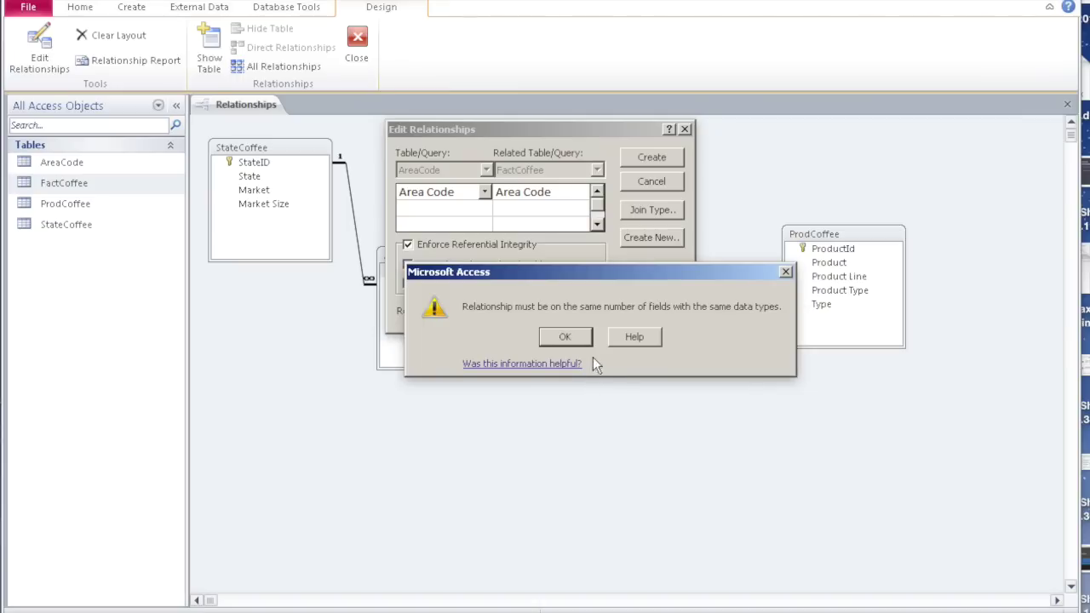
click(572, 337)
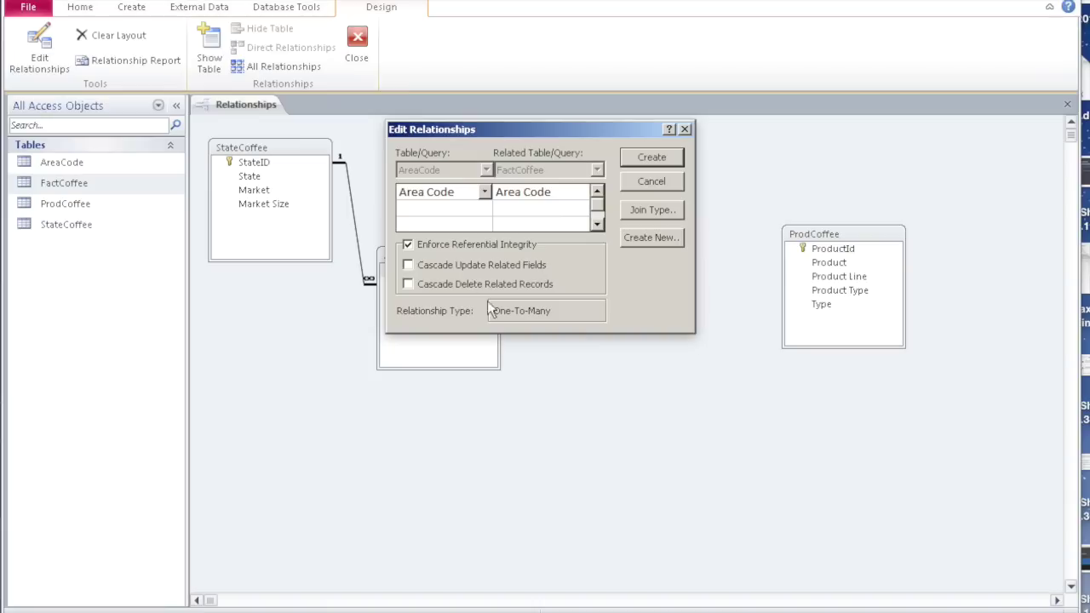
click(665, 157)
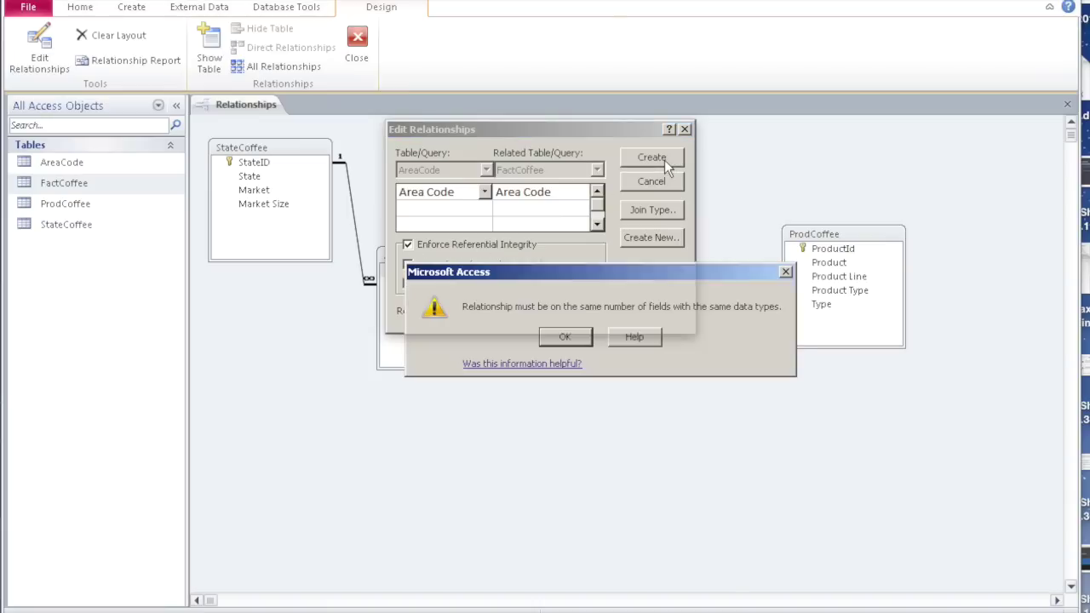
click(569, 339)
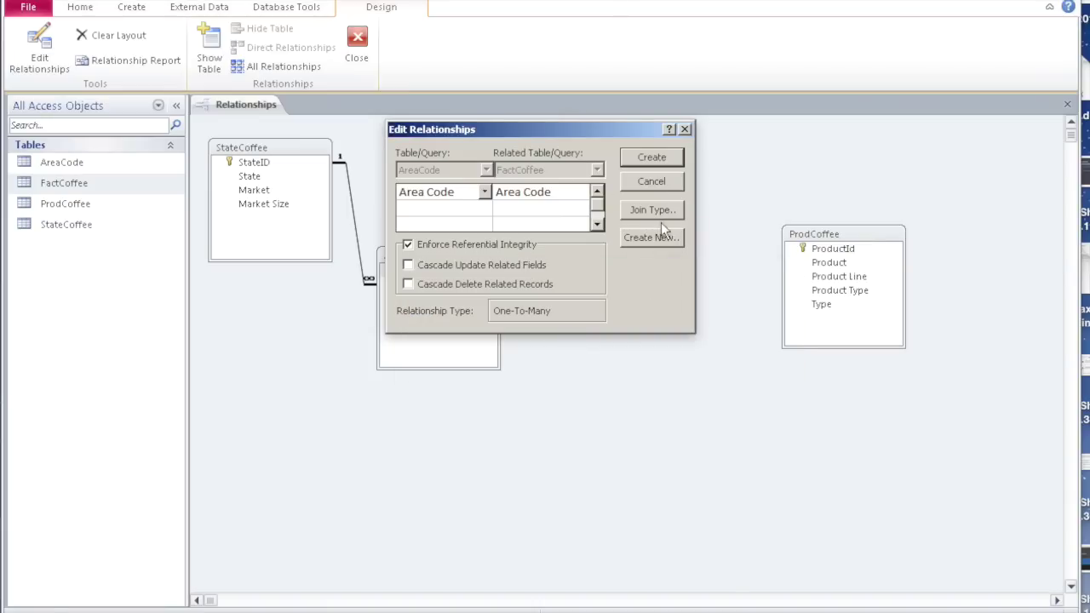
click(651, 182)
click(435, 273)
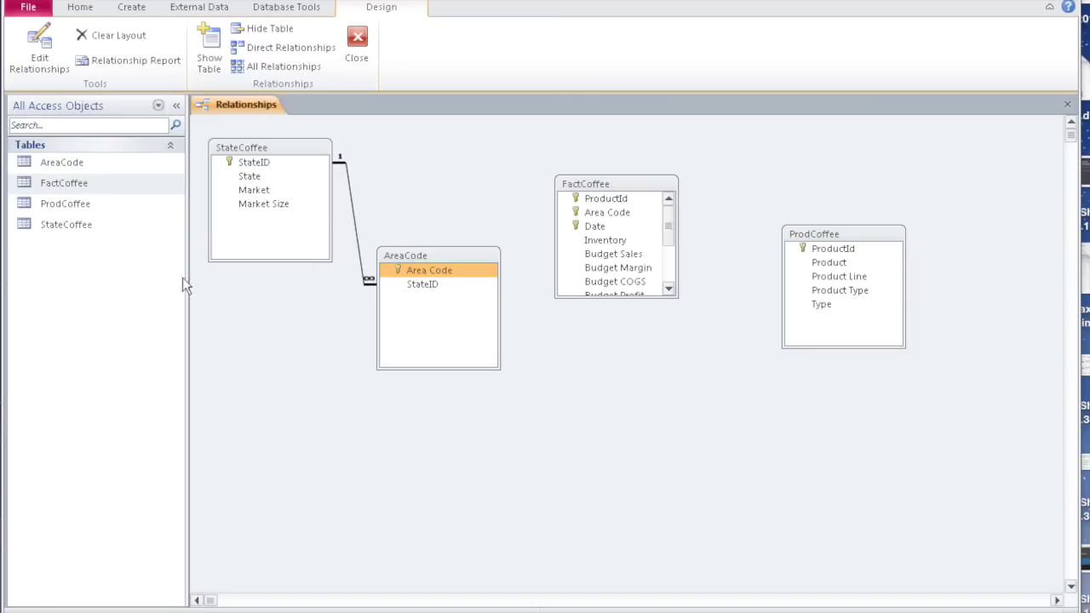
Set the field size of Area Code to Integer in the FactCoffee table's Design View, keeping the design open without saving.
right_click(66, 188)
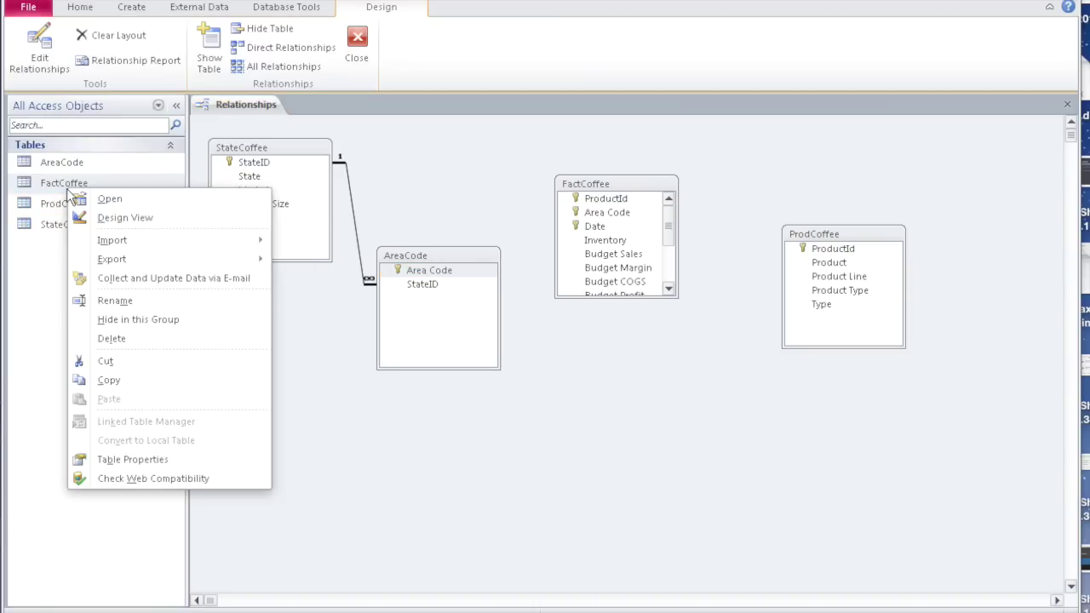
click(125, 218)
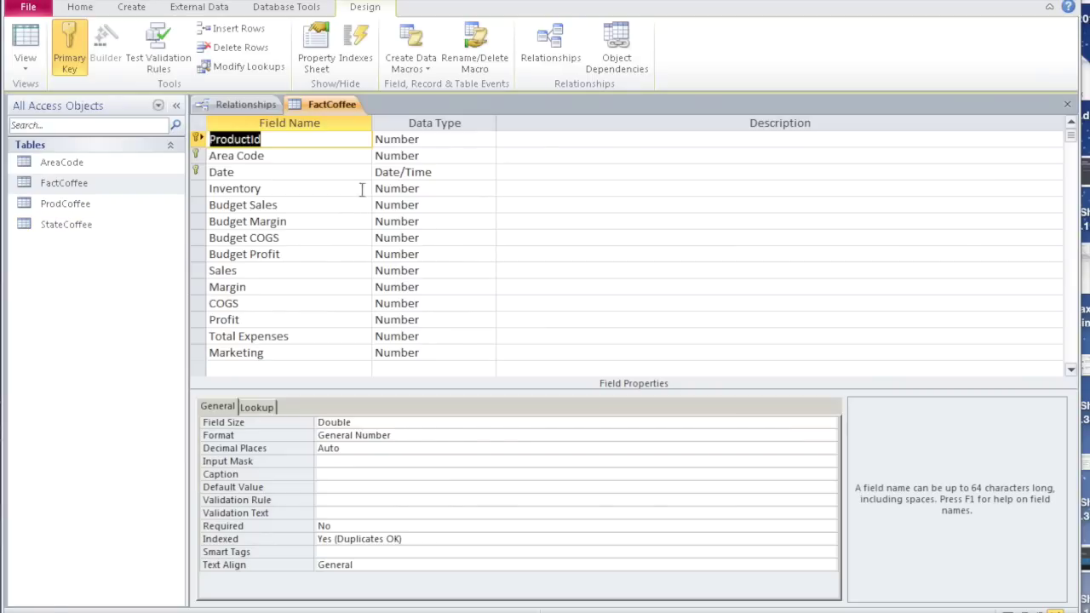
click(431, 156)
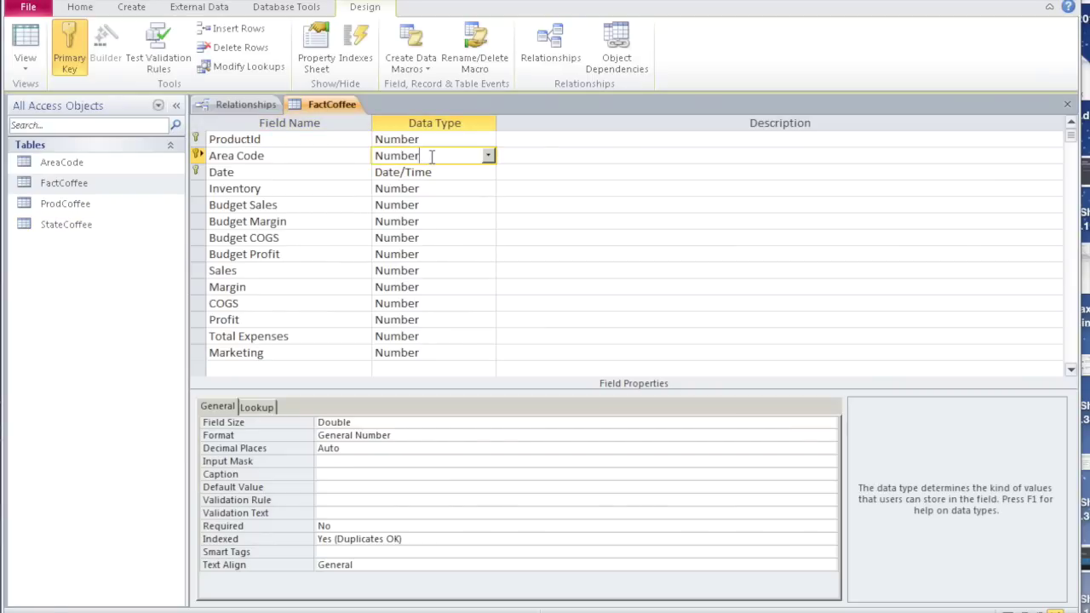
click(378, 426)
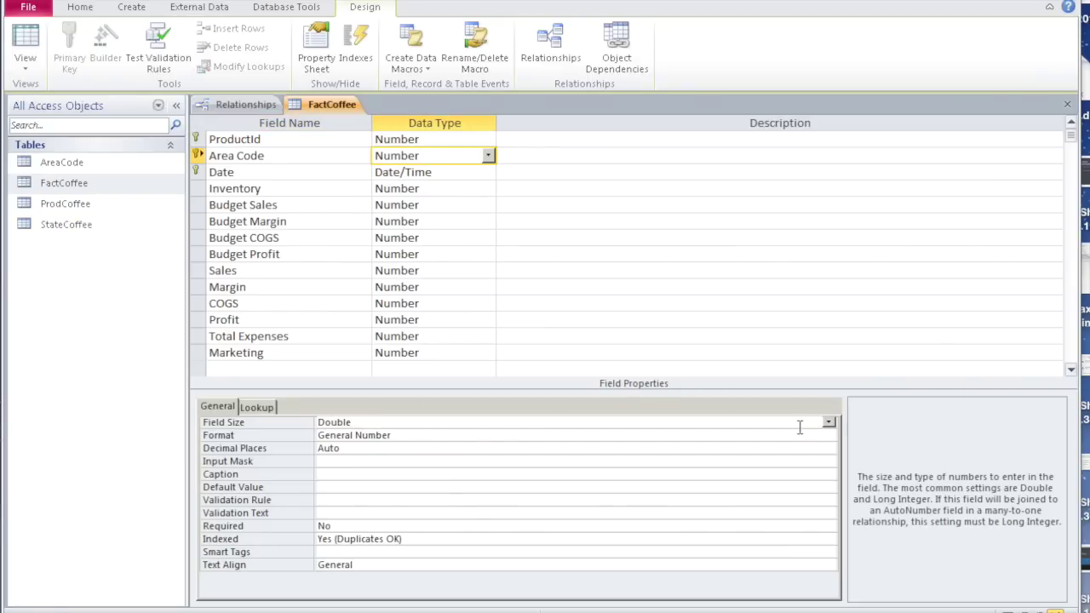
click(827, 422)
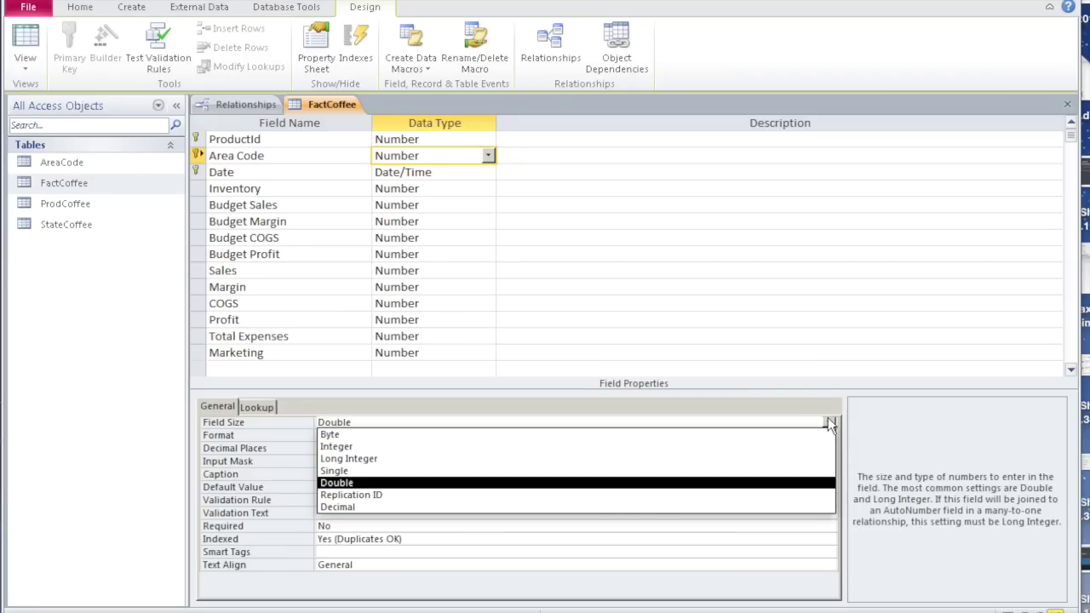
click(630, 446)
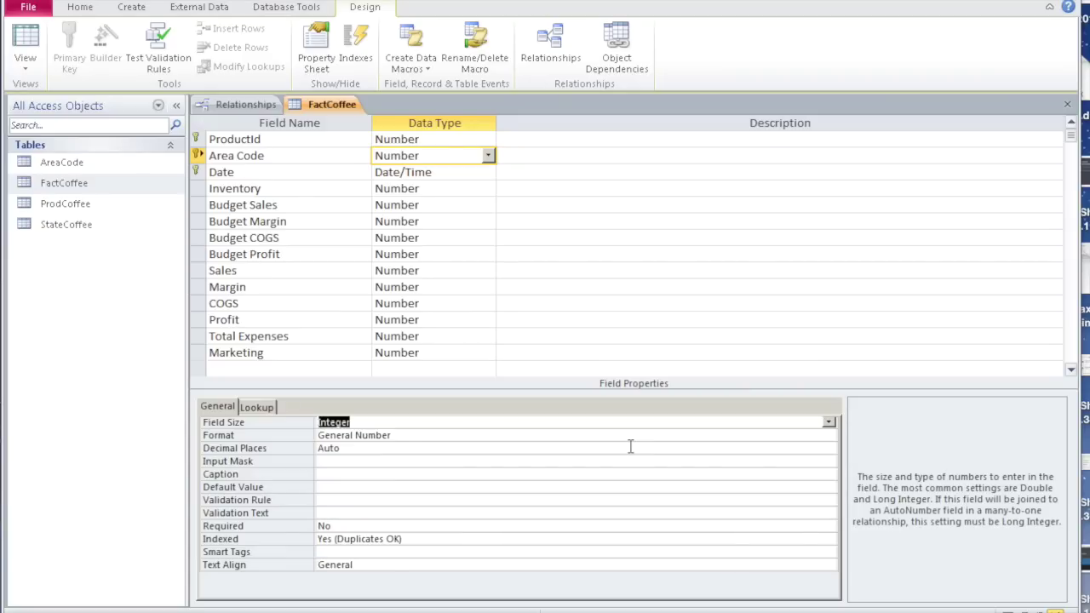
click(1067, 105)
click(531, 349)
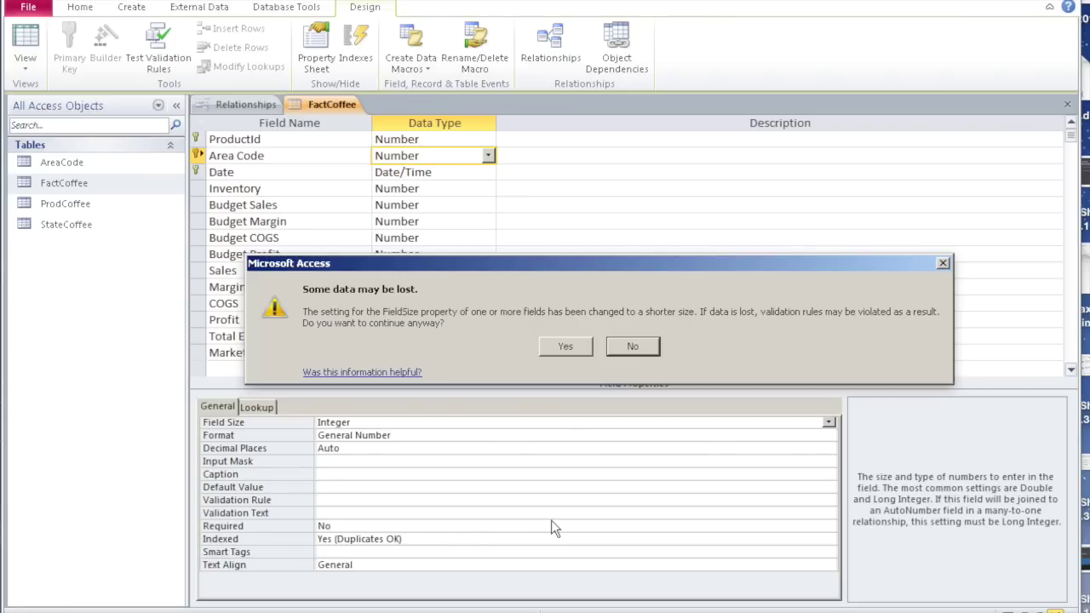
click(632, 347)
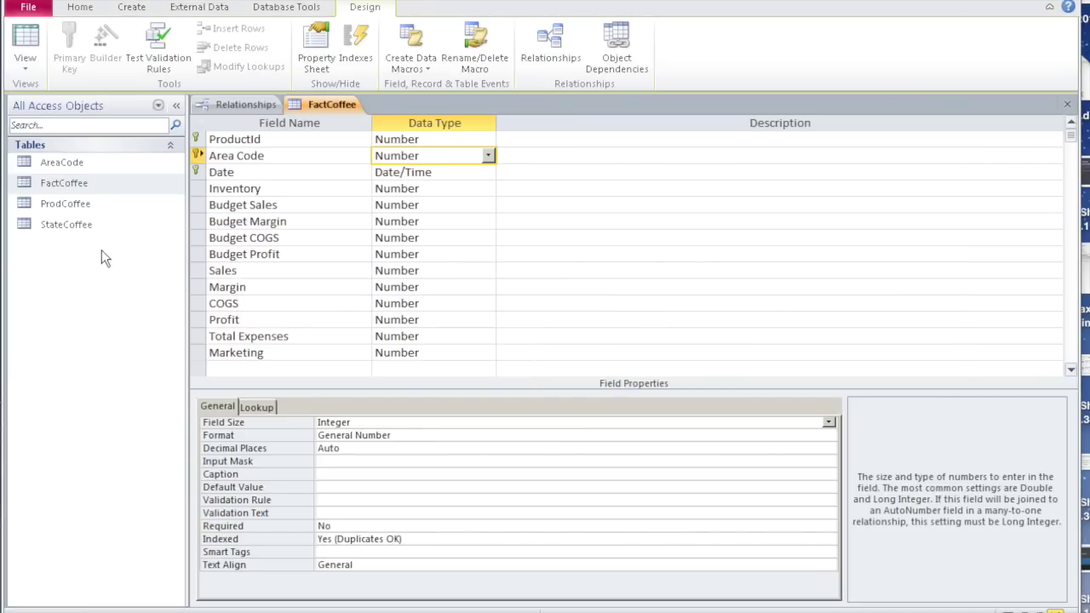
Check the field size of Area Code in the AreaCode table's Design View and close that table.
click(70, 165)
right_click(70, 164)
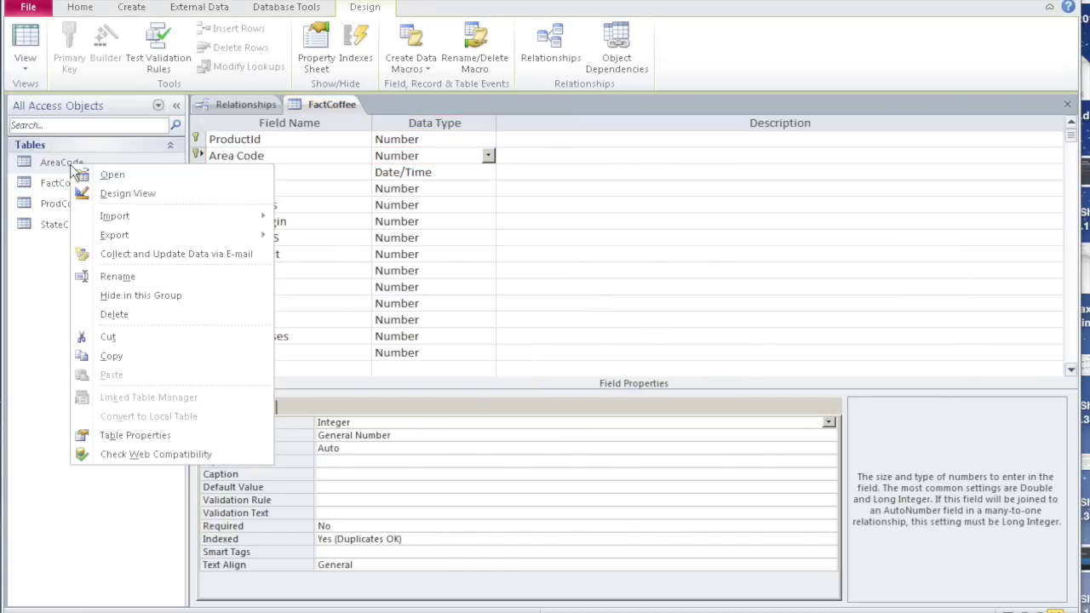
click(125, 195)
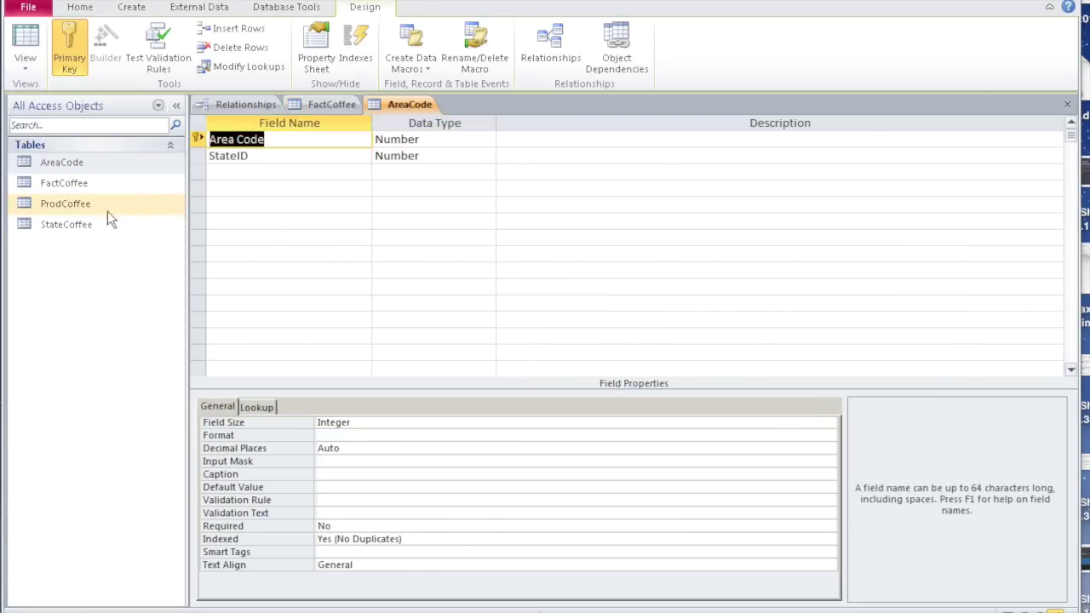
click(435, 139)
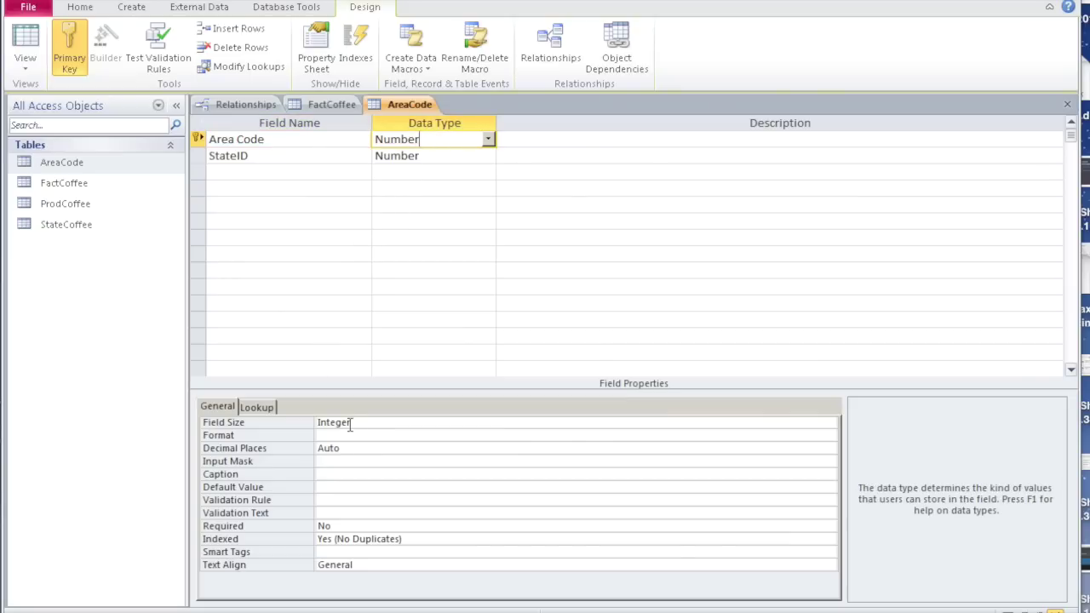
click(1067, 104)
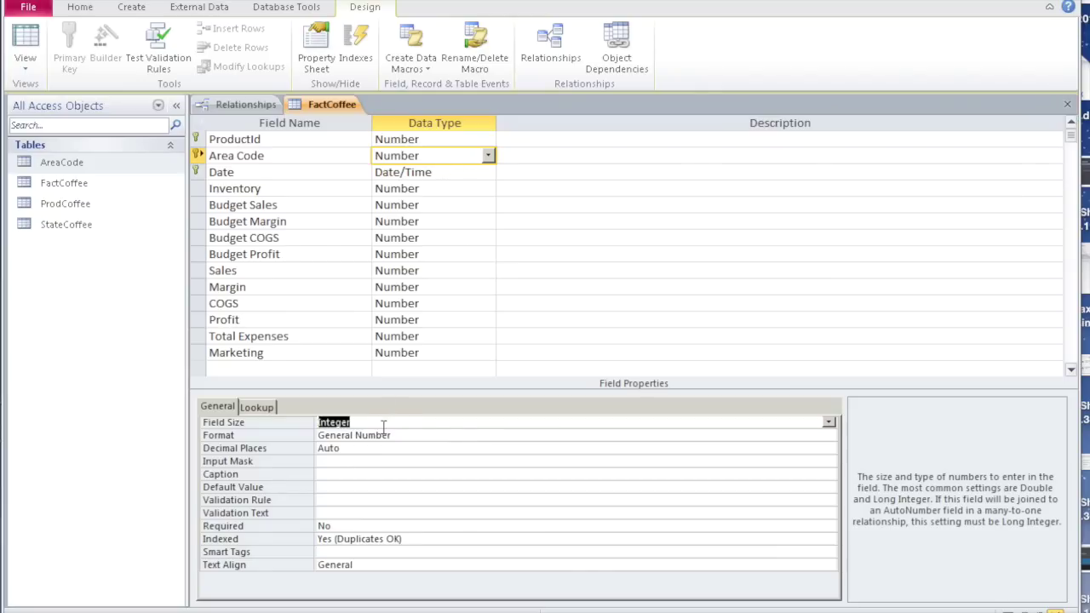
Close the FactCoffee design, saving its changes and accepting the possible data loss from the shorter field size.
click(561, 419)
click(1067, 103)
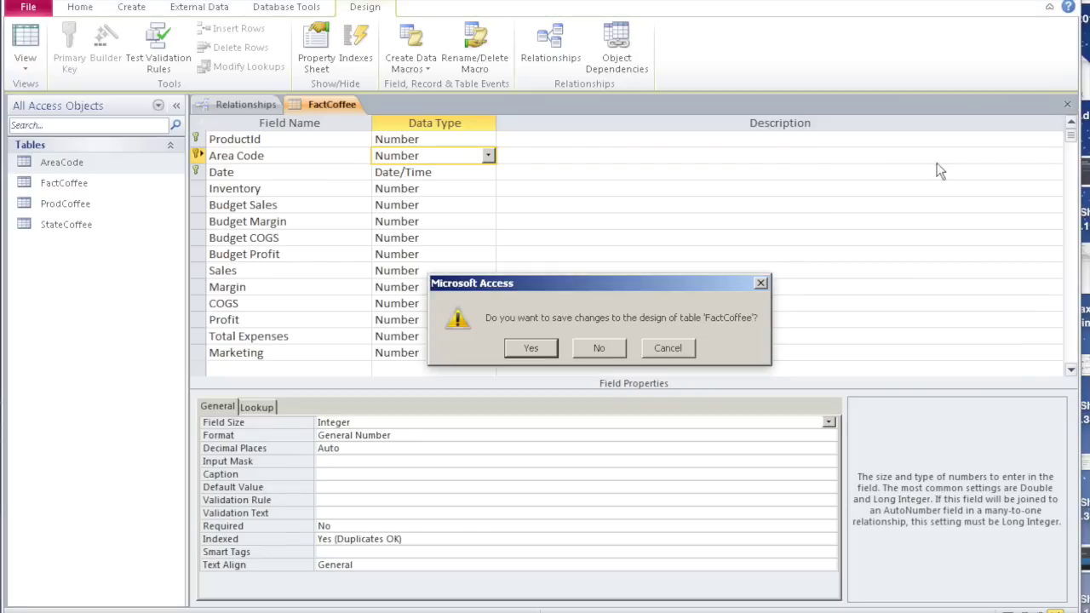
click(540, 347)
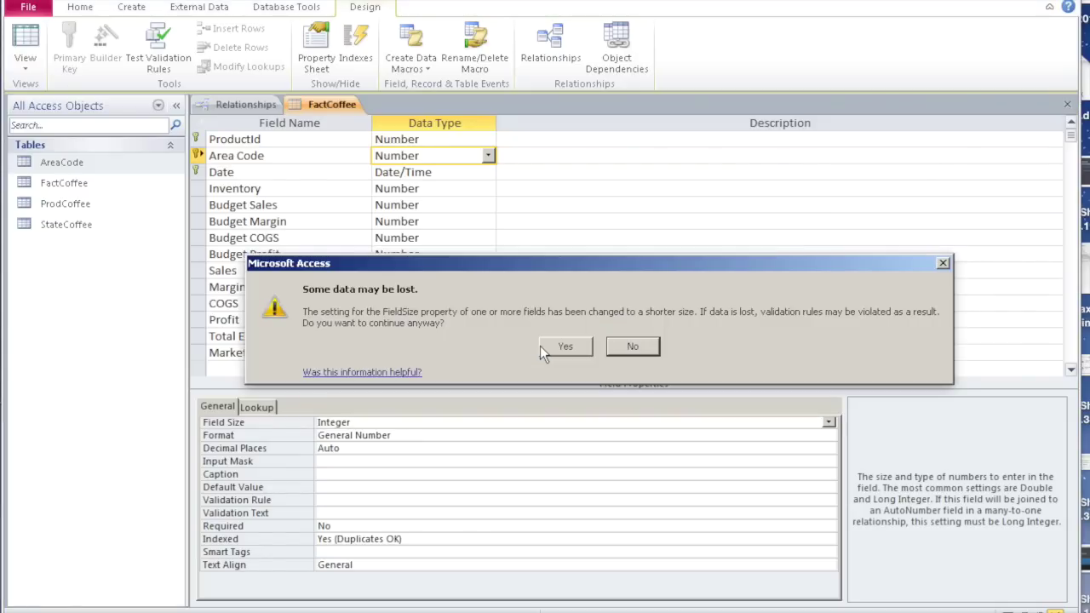
click(562, 352)
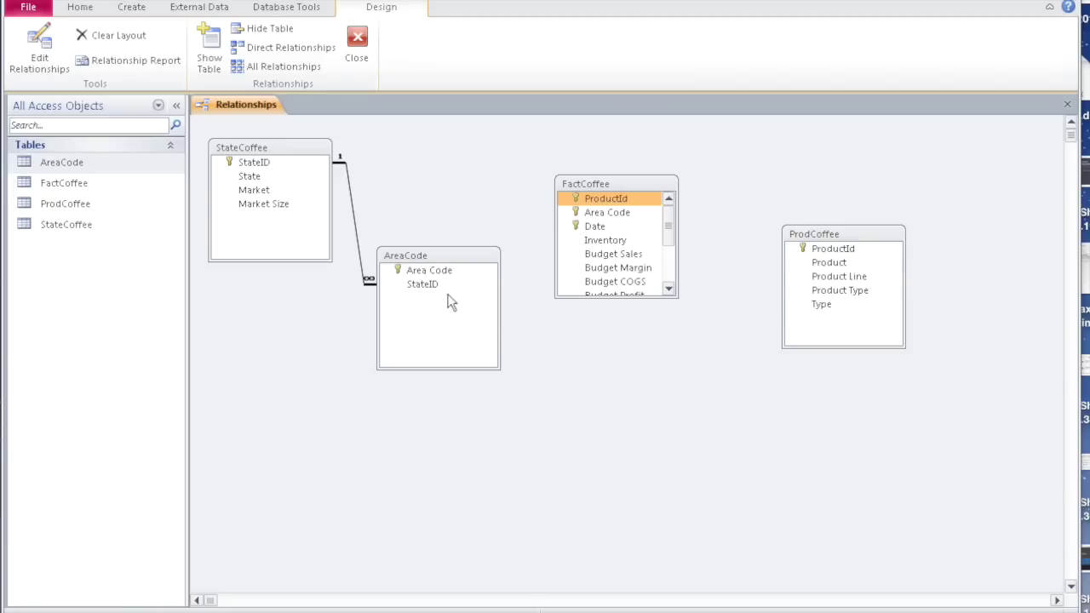
Relate Area Code in AreaCode to Area Code in FactCoffee with referential integrity enforced.
drag(432, 271, 599, 215)
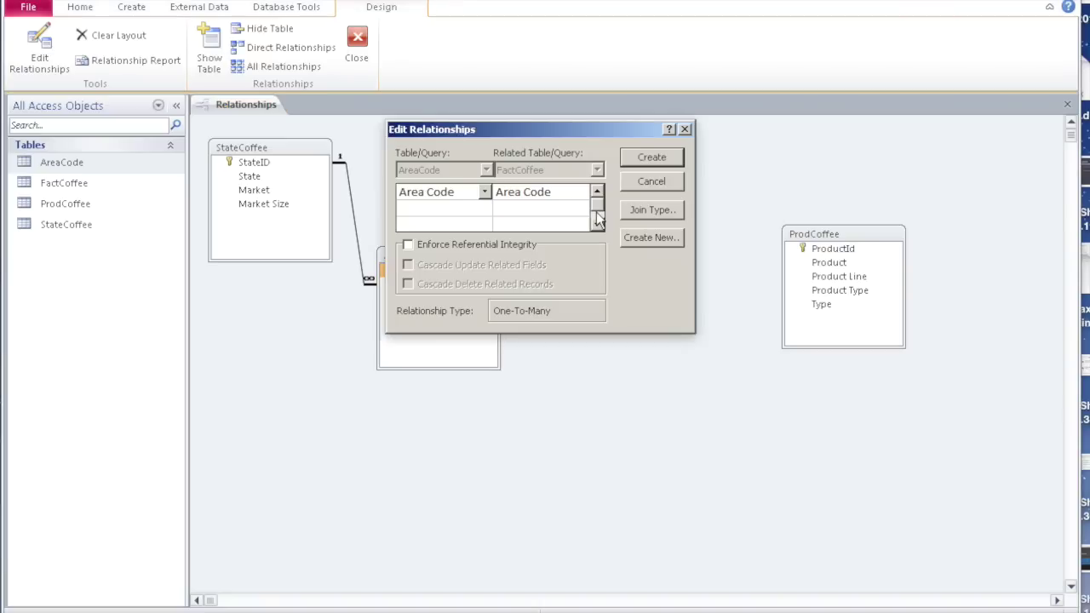
click(409, 244)
click(651, 159)
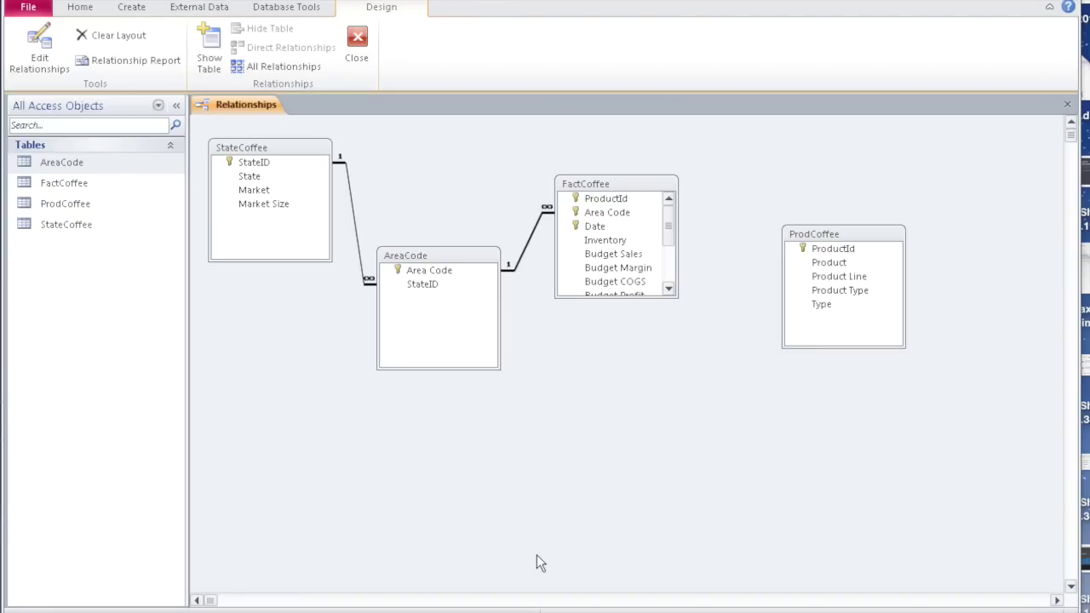
Try to relate ProductId in ProdCoffee to ProductId in FactCoffee with referential integrity enforced.
drag(617, 200, 825, 254)
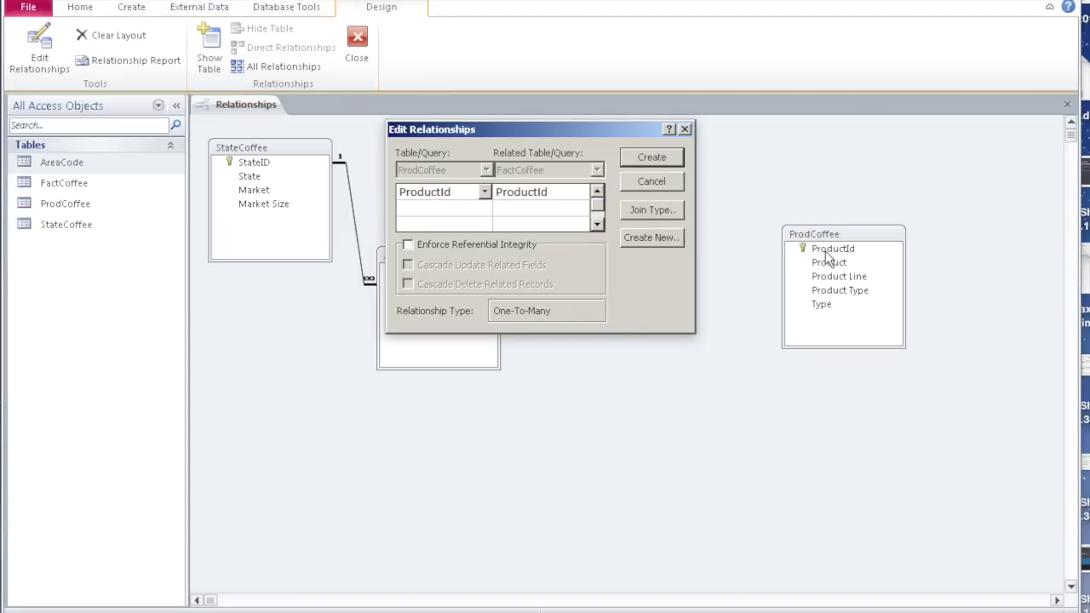
click(406, 245)
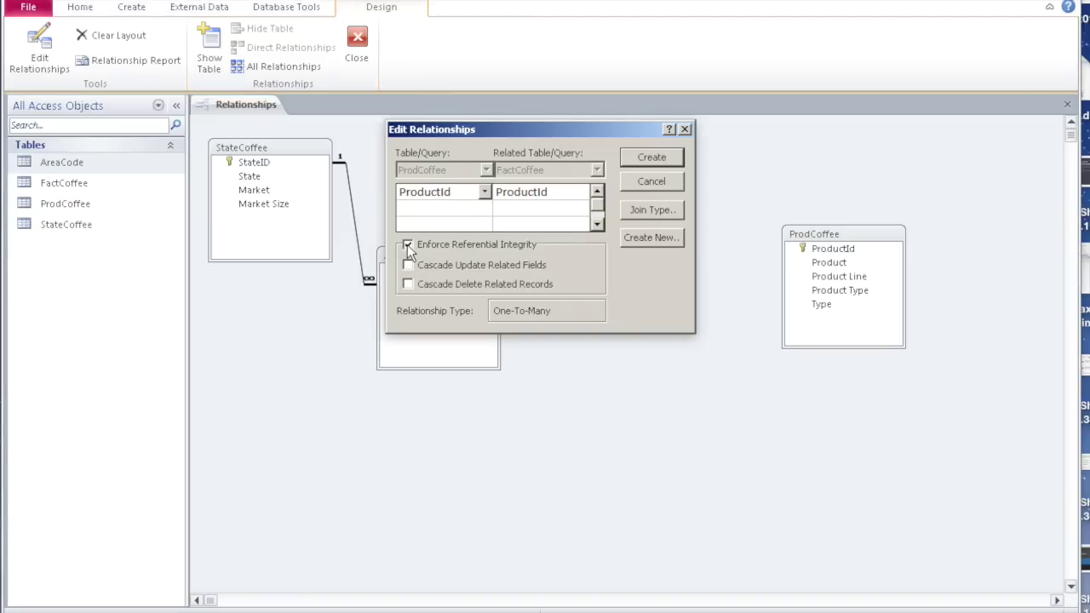
click(661, 157)
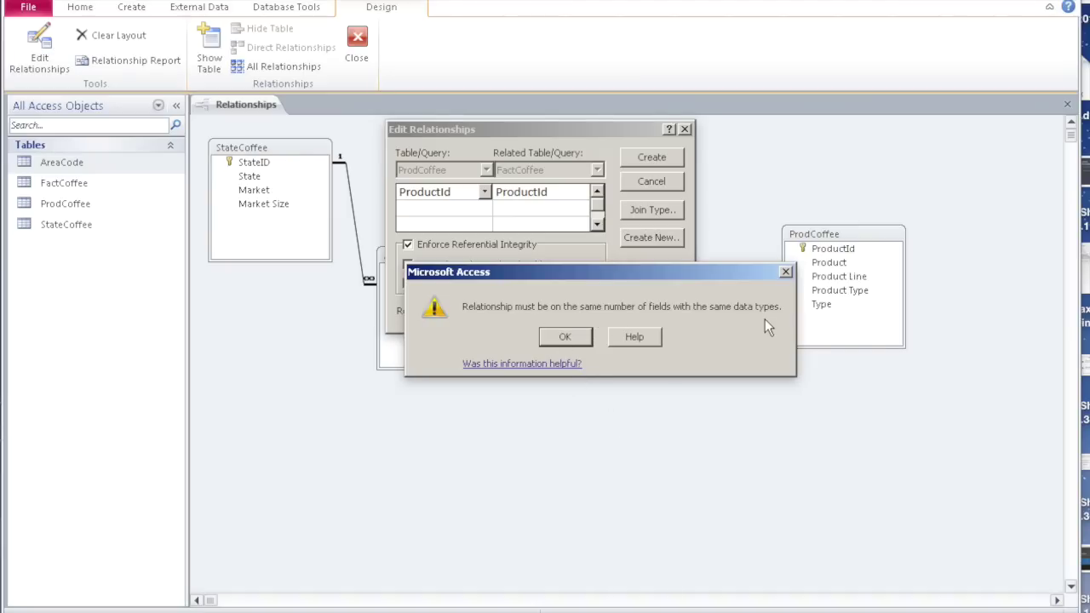
click(566, 339)
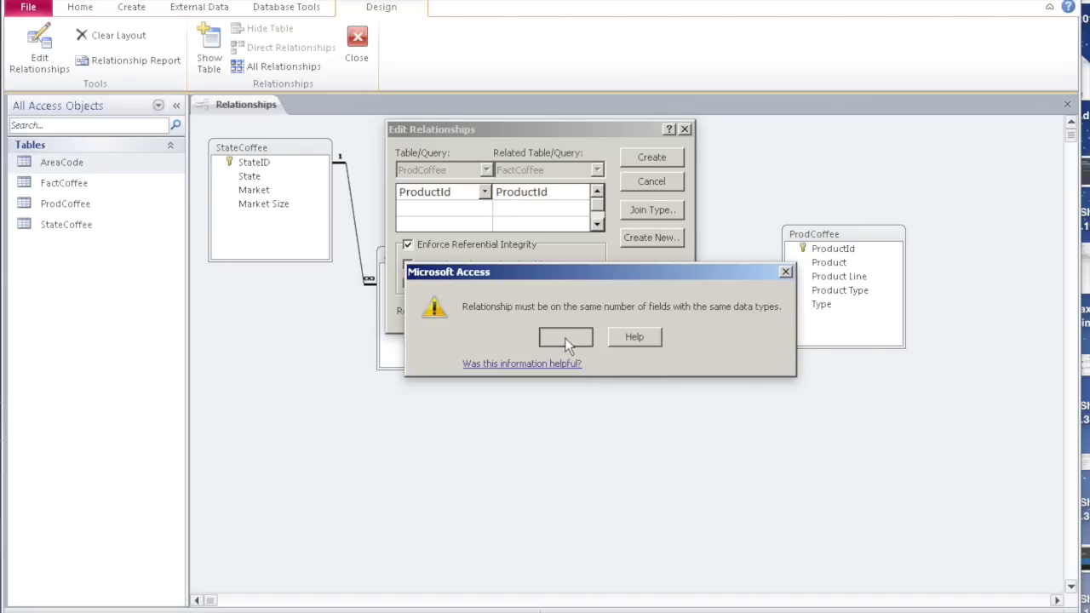
click(674, 182)
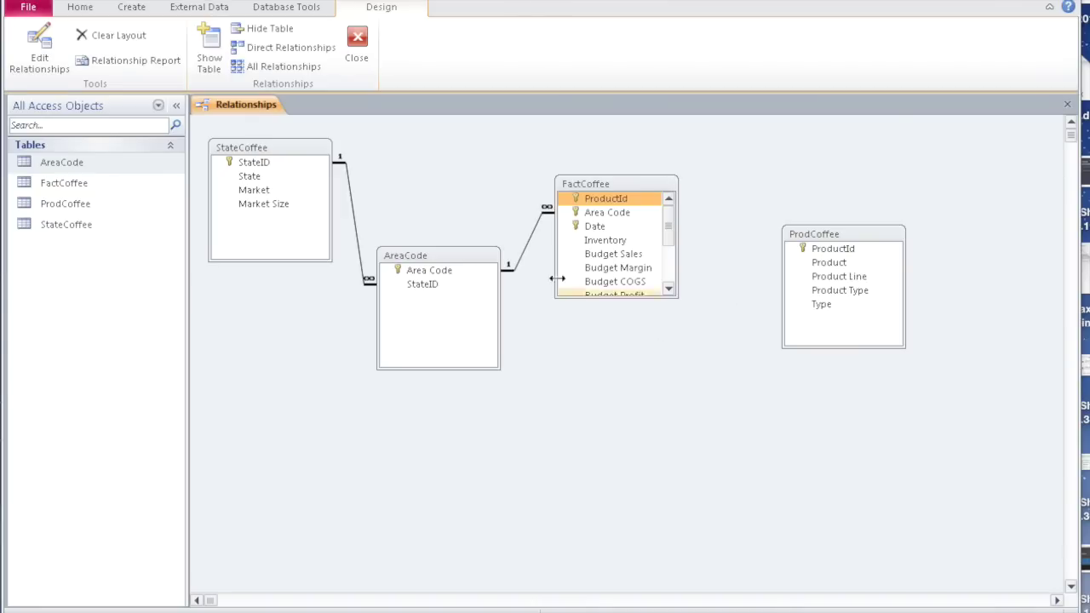
Check the field size of ProductId in the ProdCoffee table's Design View and close that table.
click(73, 204)
right_click(72, 204)
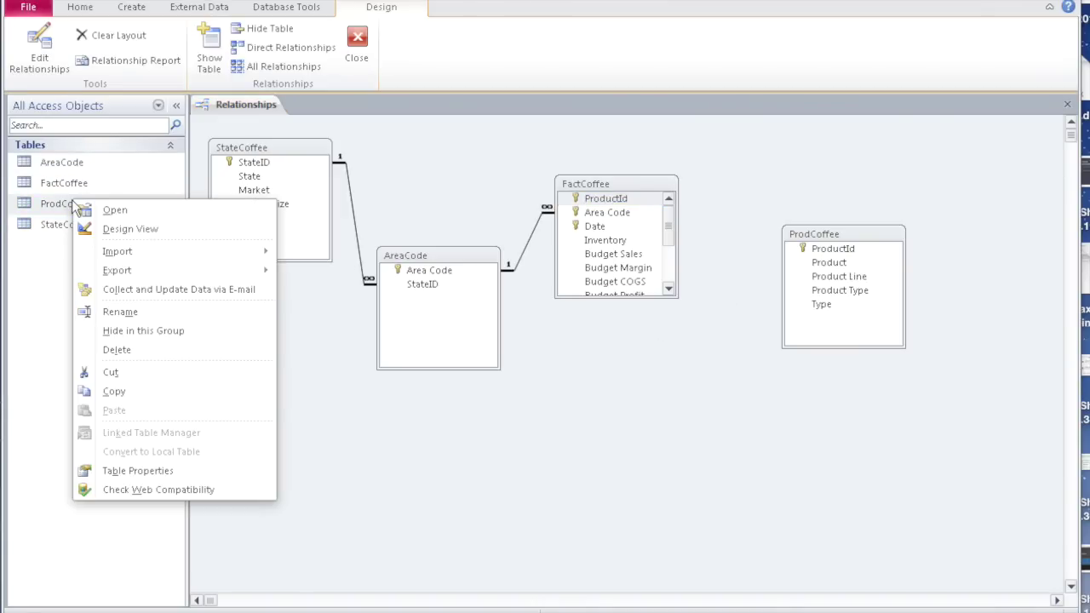
click(129, 227)
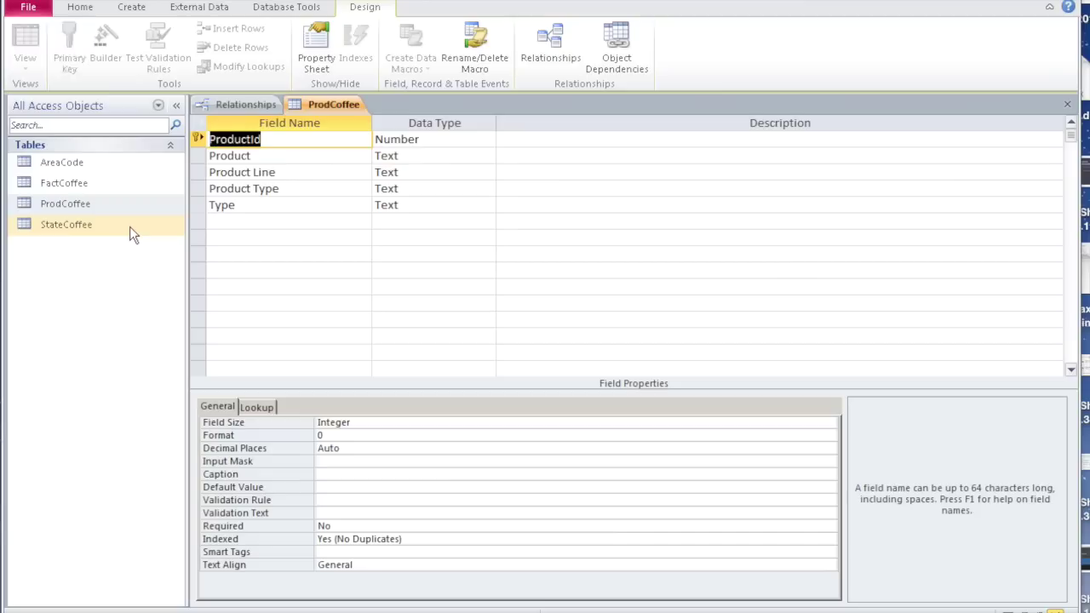
click(438, 141)
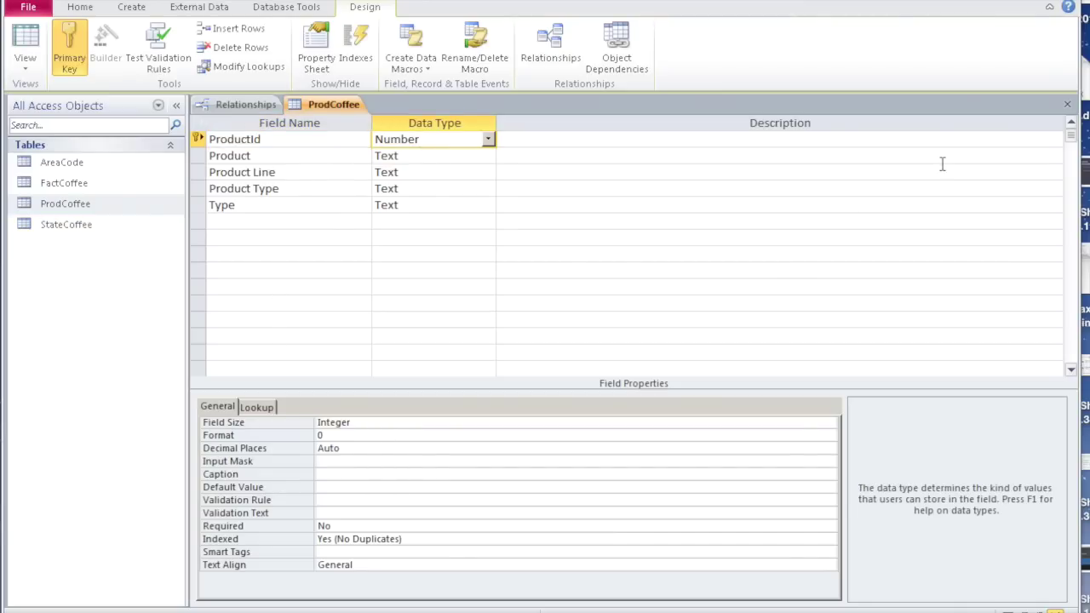
click(1068, 106)
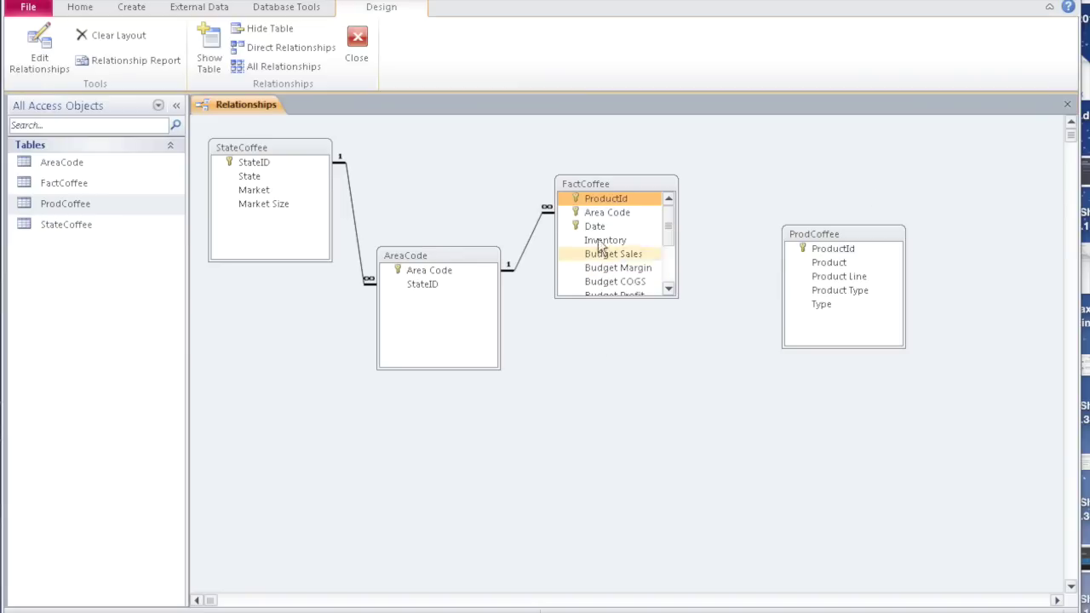
Set the field size of ProductId to Integer in the FactCoffee design, then save and close it, accepting the possible data loss.
click(607, 199)
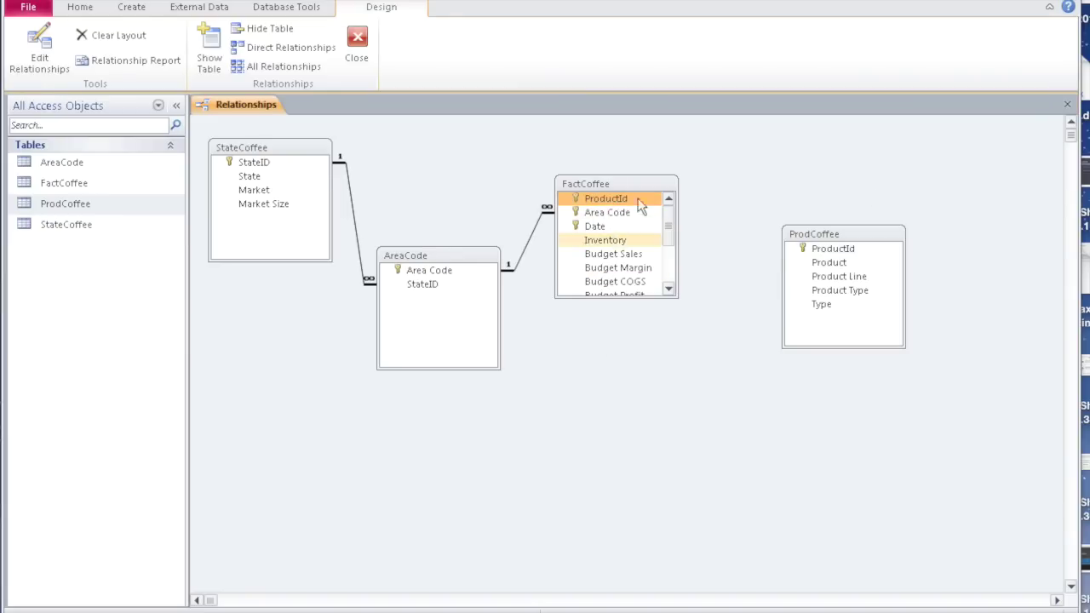
right_click(70, 193)
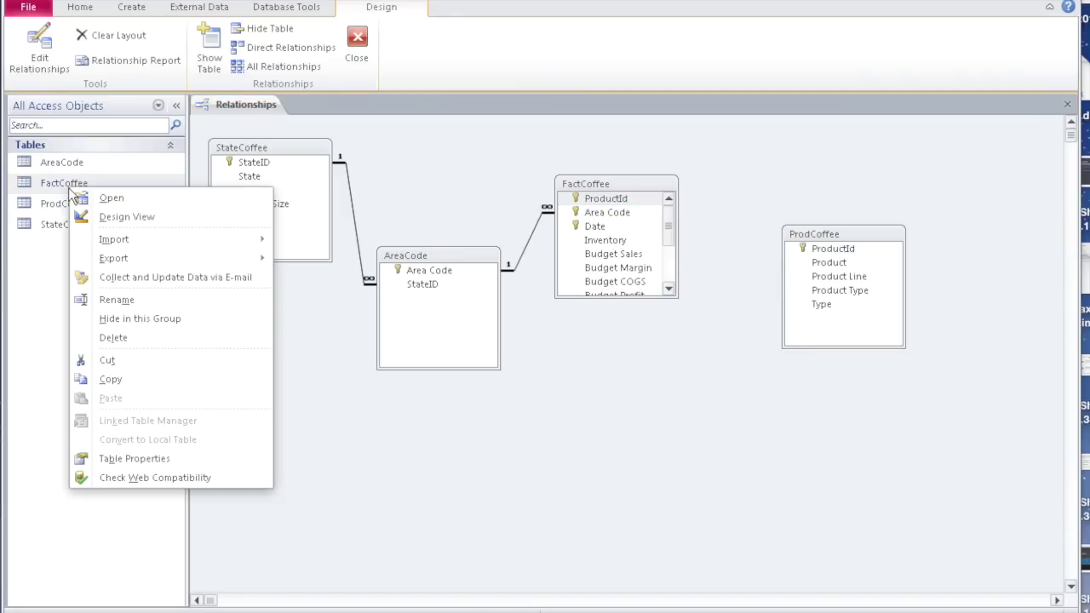
click(118, 214)
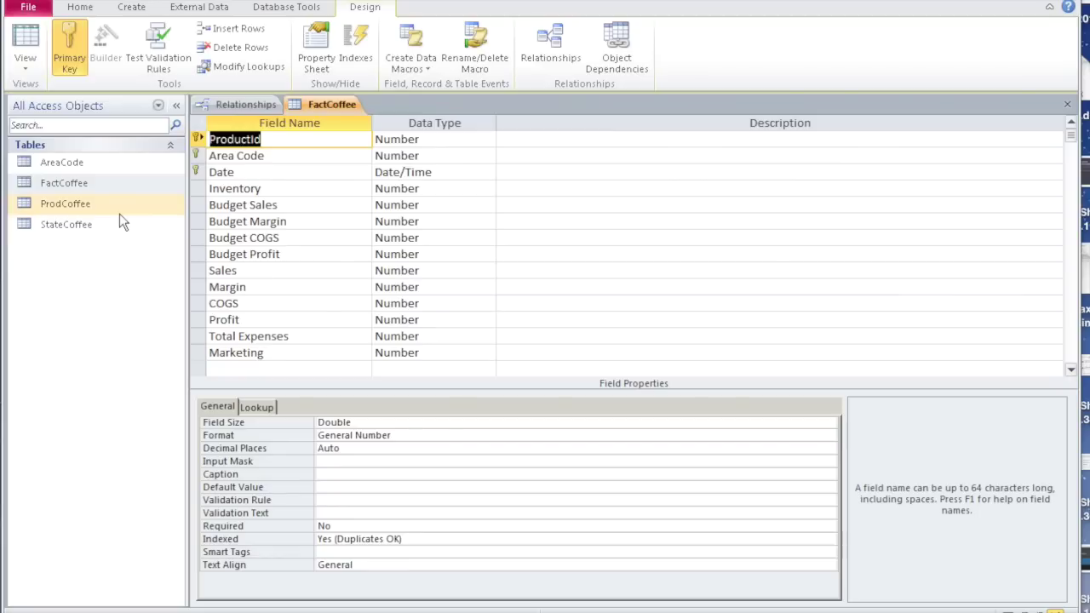
click(392, 424)
click(830, 423)
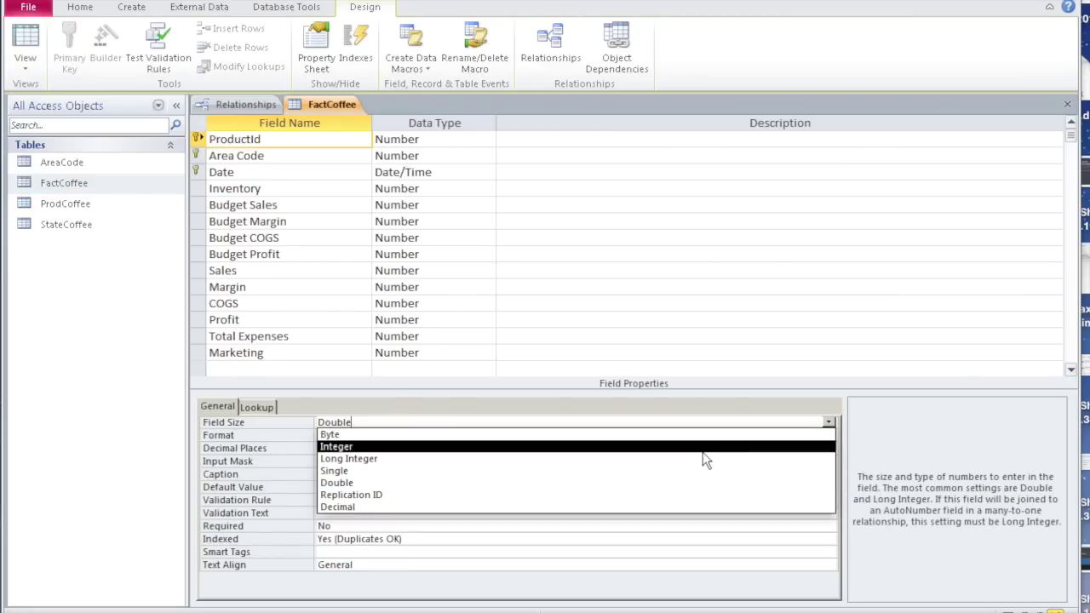
click(703, 448)
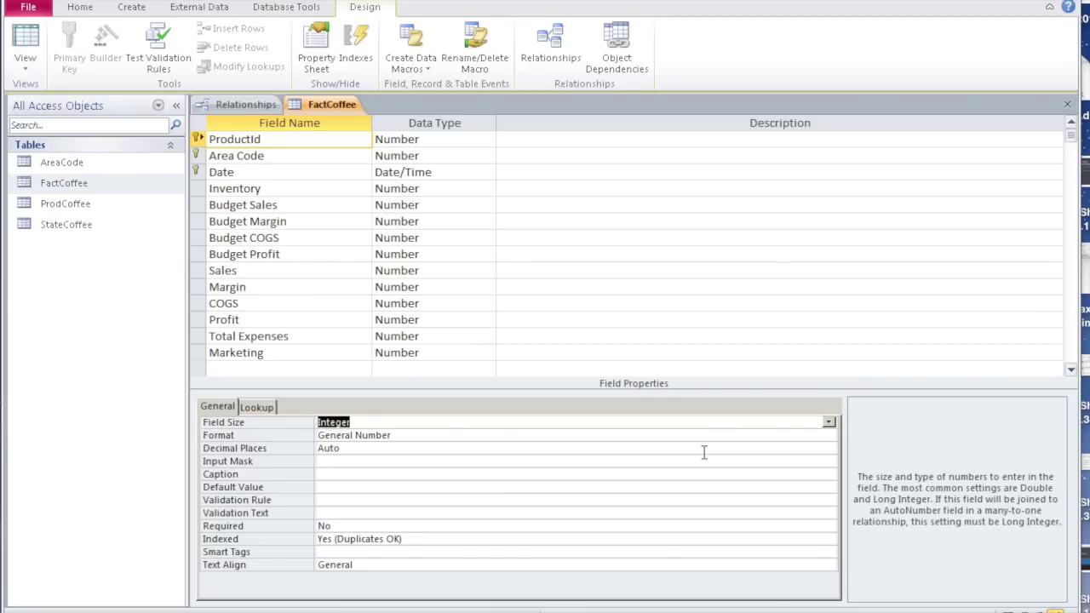
click(1067, 105)
click(540, 347)
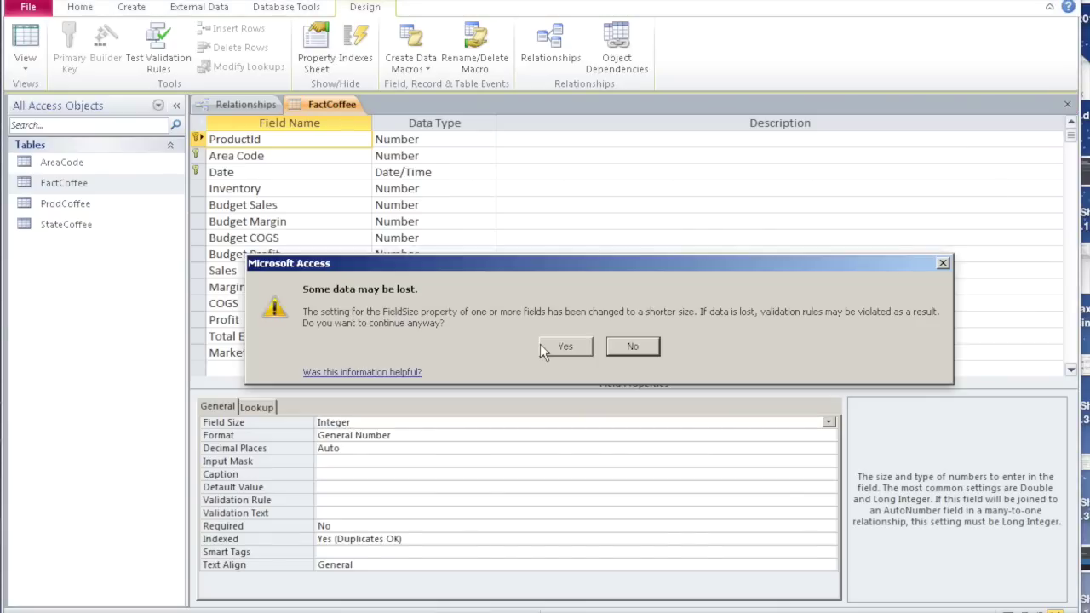
click(566, 347)
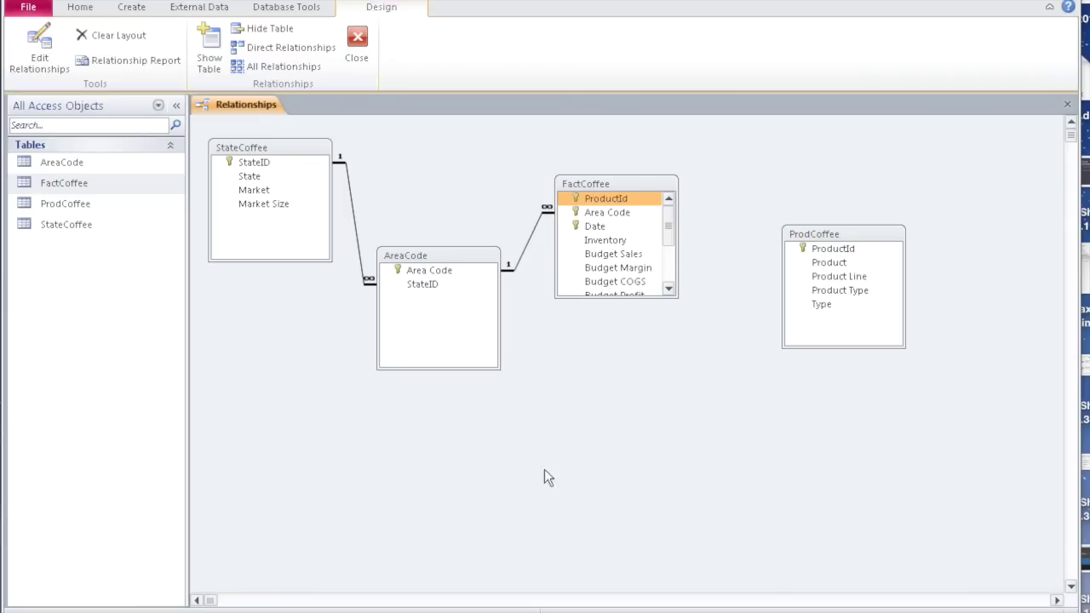
Relate ProductId in ProdCoffee to ProductId in FactCoffee with referential integrity enforced, and lengthen the FactCoffee field list to show all its fields.
drag(619, 198, 843, 257)
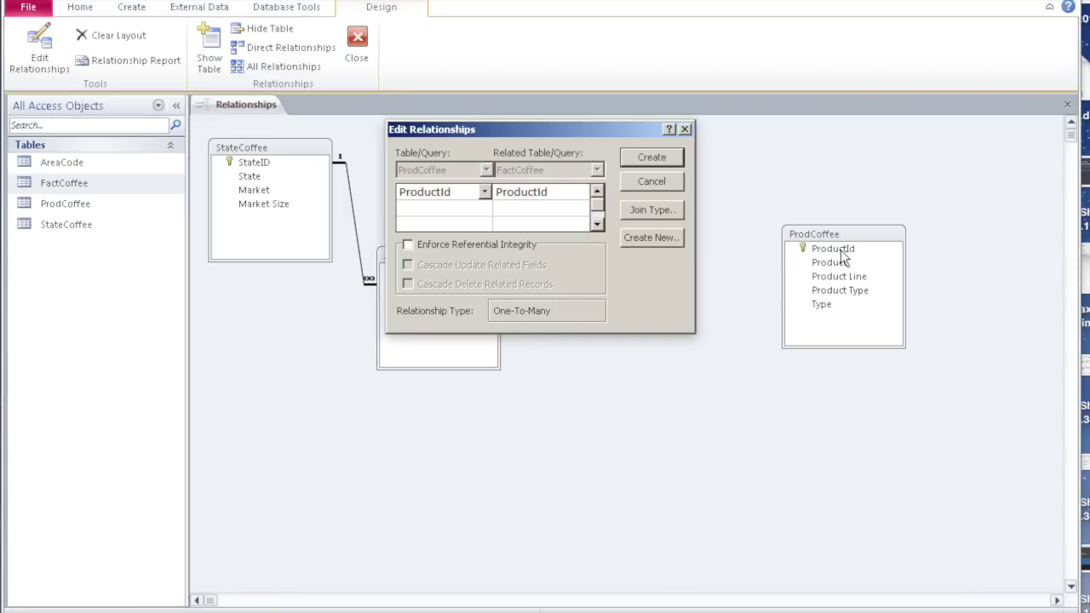
click(407, 245)
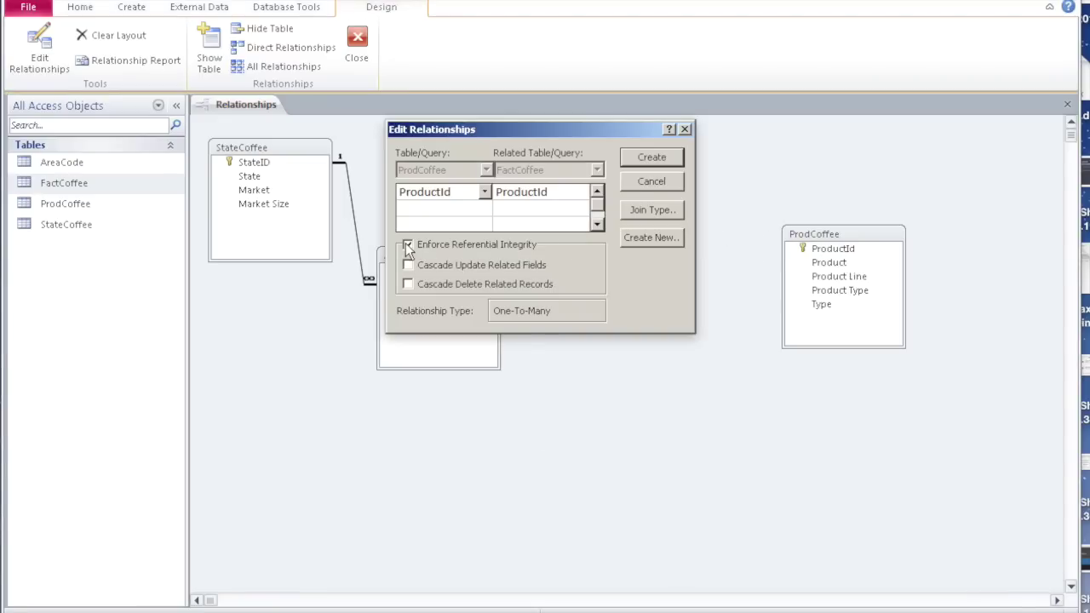
click(650, 160)
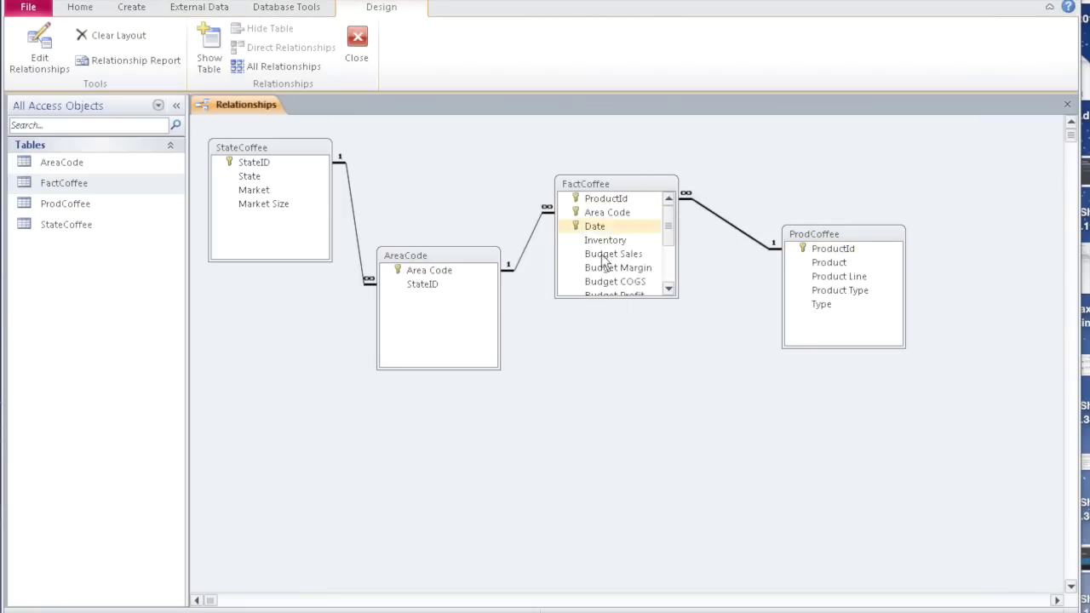
drag(618, 298, 645, 434)
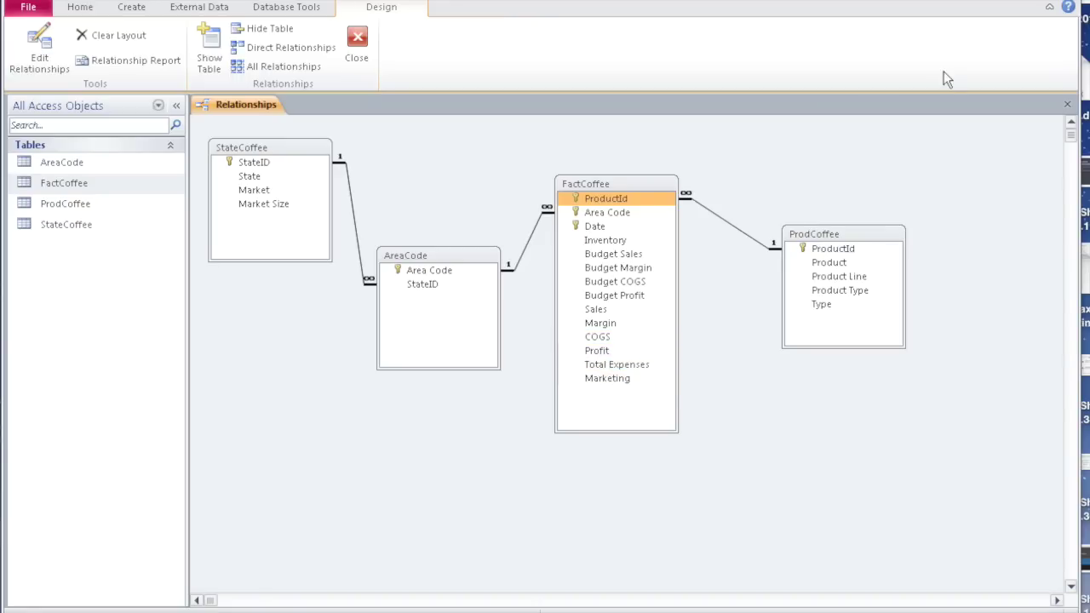
Open the AreaCode, FactCoffee, ProdCoffee and StateCoffee tables in Datasheet View to review their imported data.
double_click(61, 163)
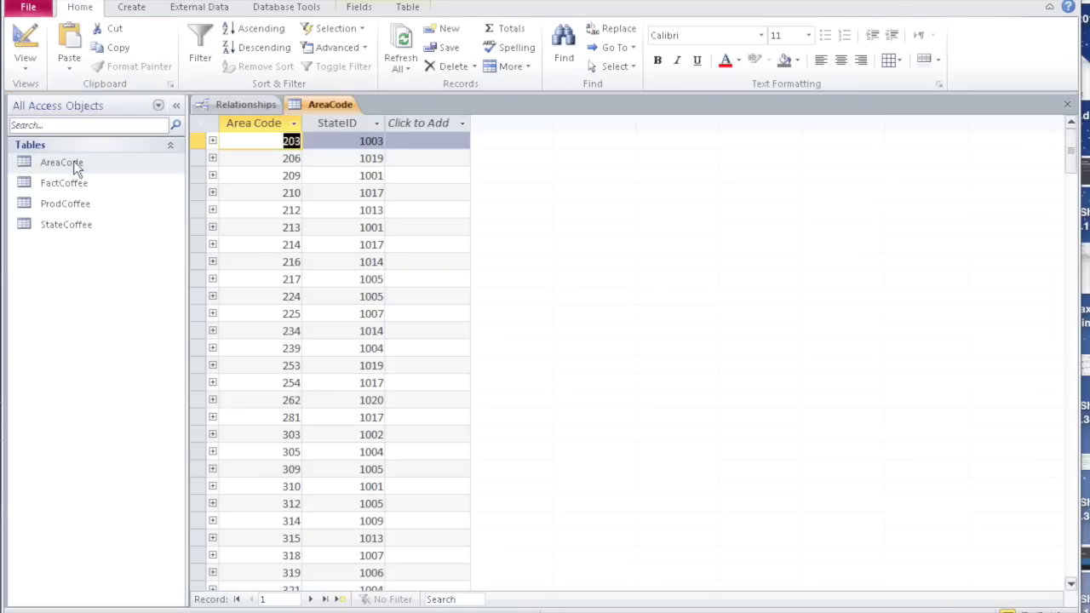
double_click(64, 186)
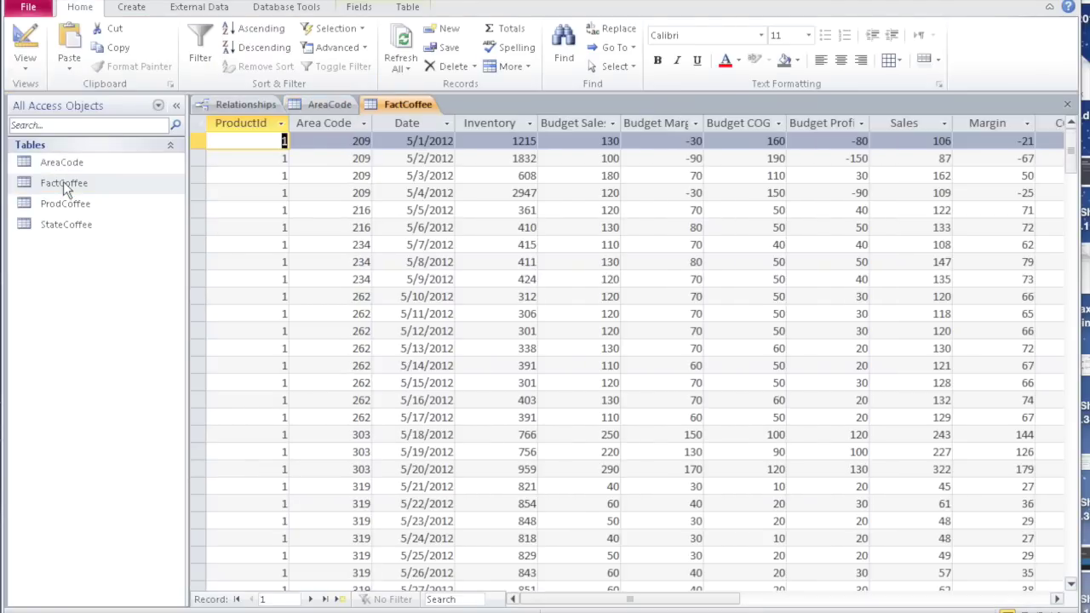
double_click(63, 201)
click(67, 225)
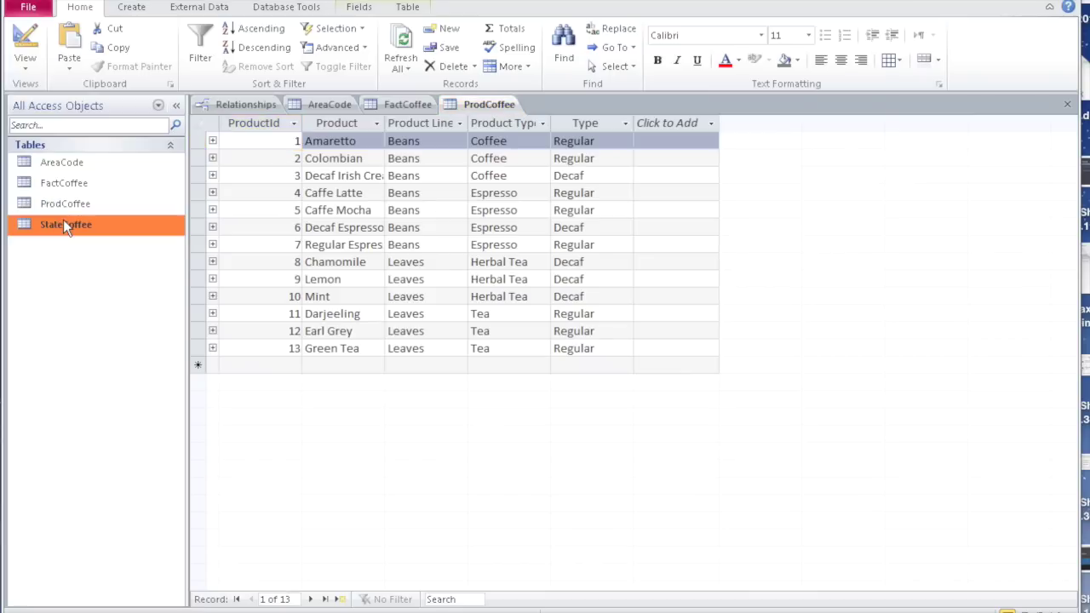
double_click(65, 223)
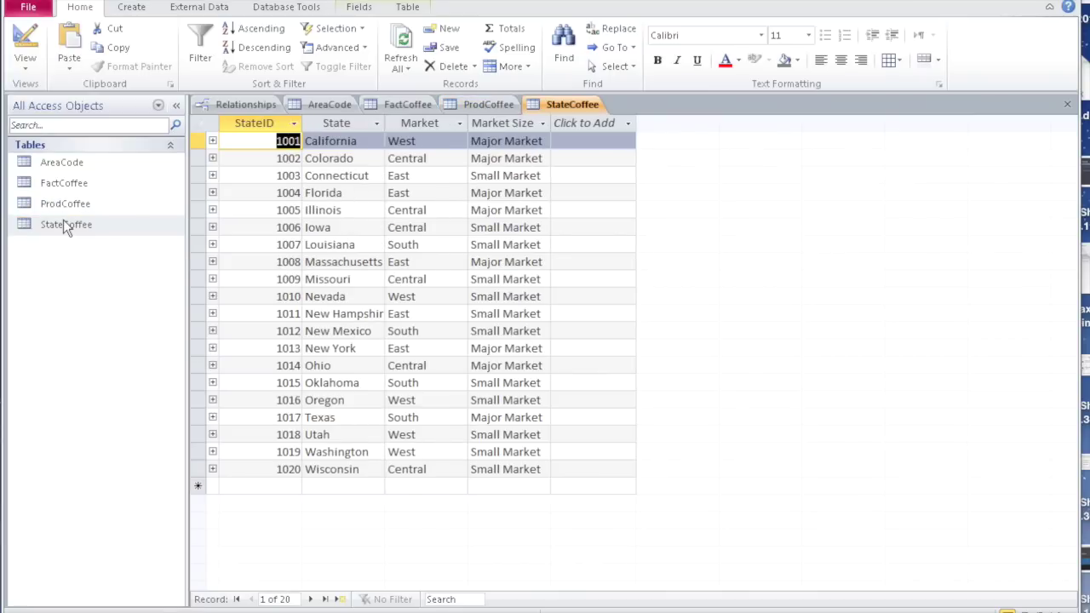
Look through the FactCoffee table's records and check its record count.
double_click(70, 183)
scroll(576, 317, down, 3)
scroll(576, 318, down, 20)
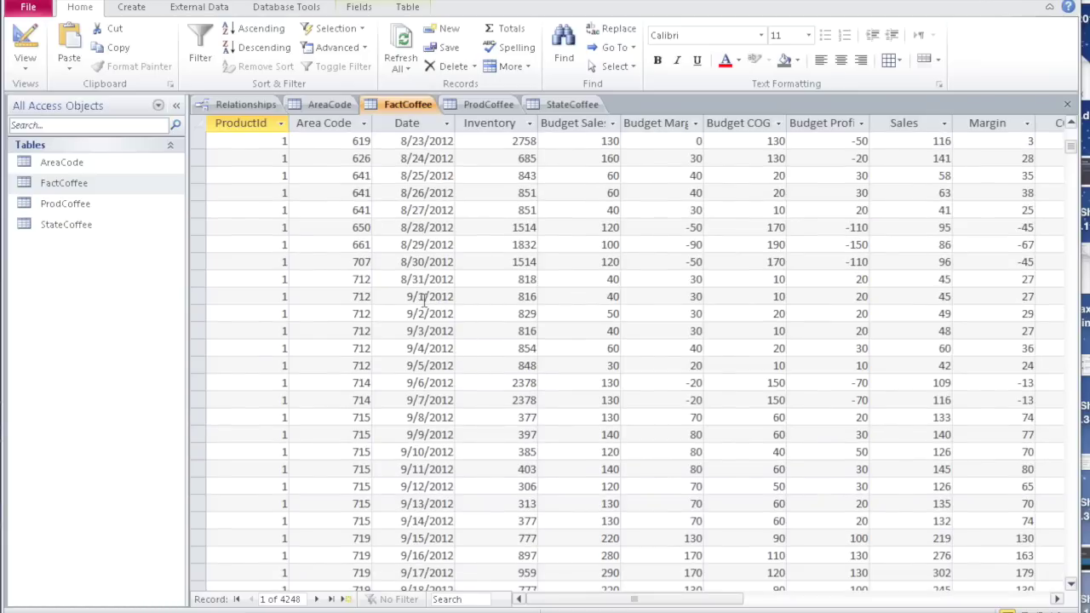
scroll(424, 334, down, 20)
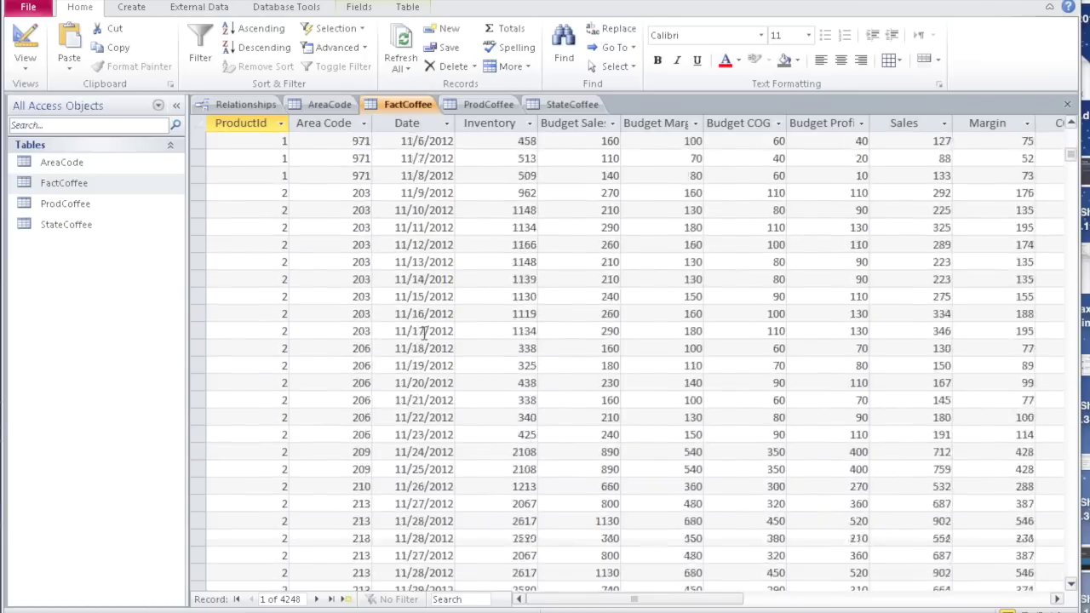
scroll(424, 334, down, 12)
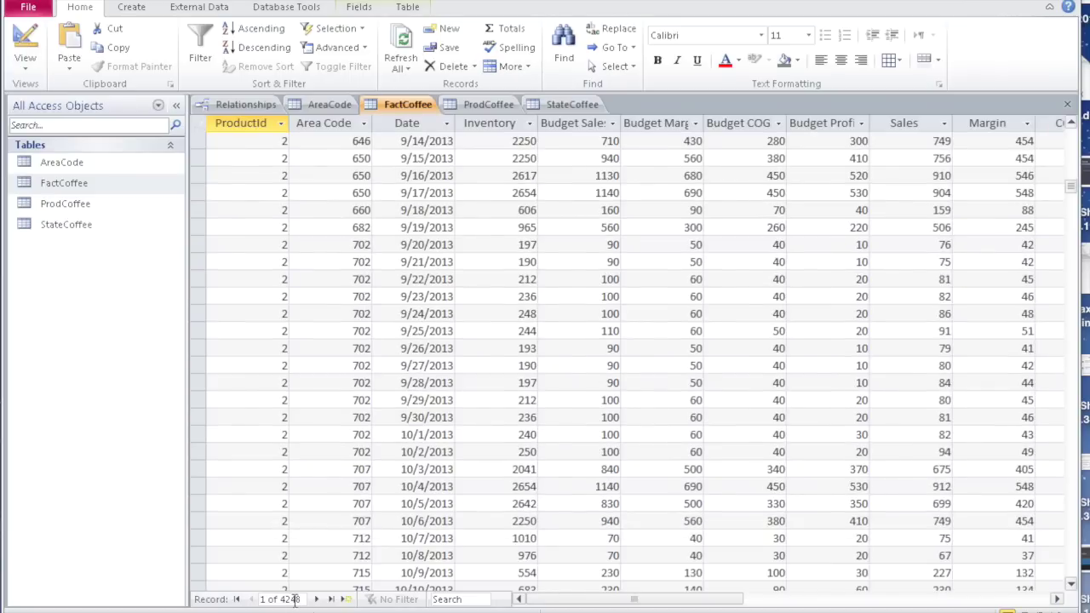
Close the FactCoffee, StateCoffee, ProdCoffee and AreaCode datasheets, leaving only the relationships diagram open.
click(1067, 105)
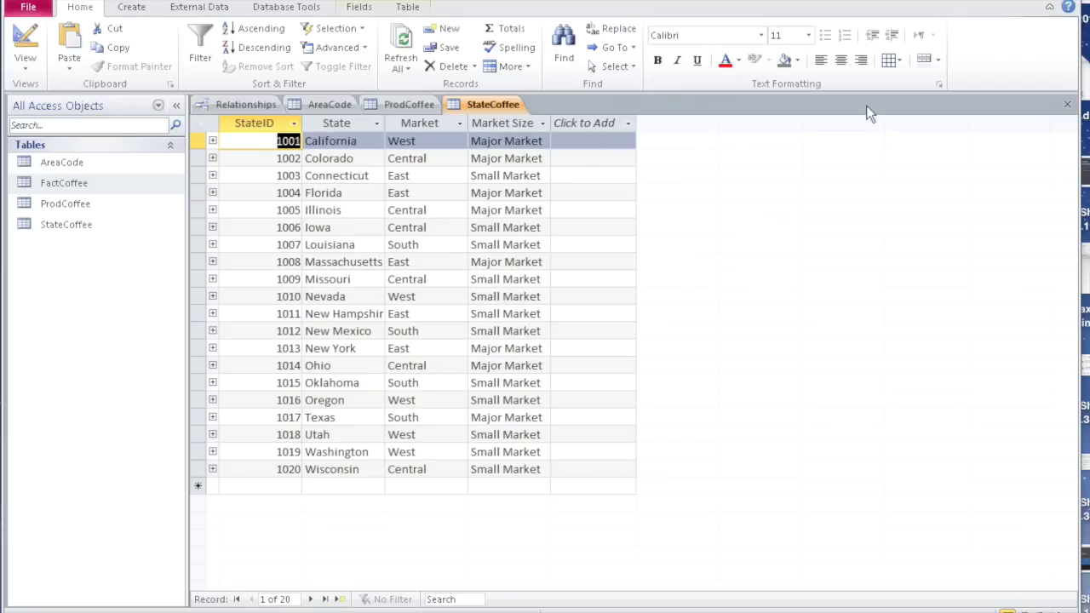
click(1067, 105)
click(1068, 104)
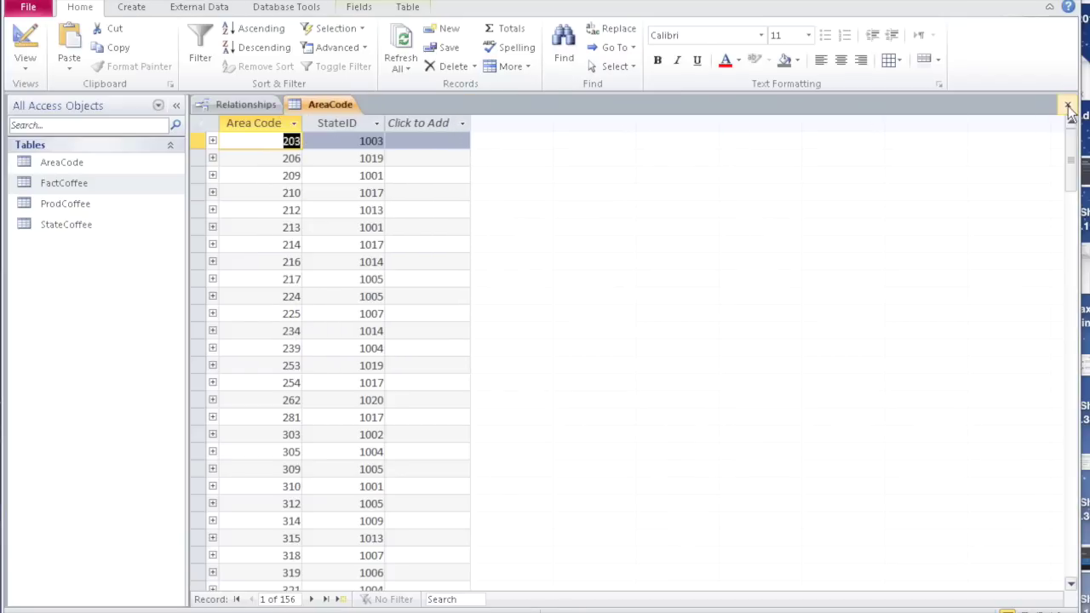
click(1067, 105)
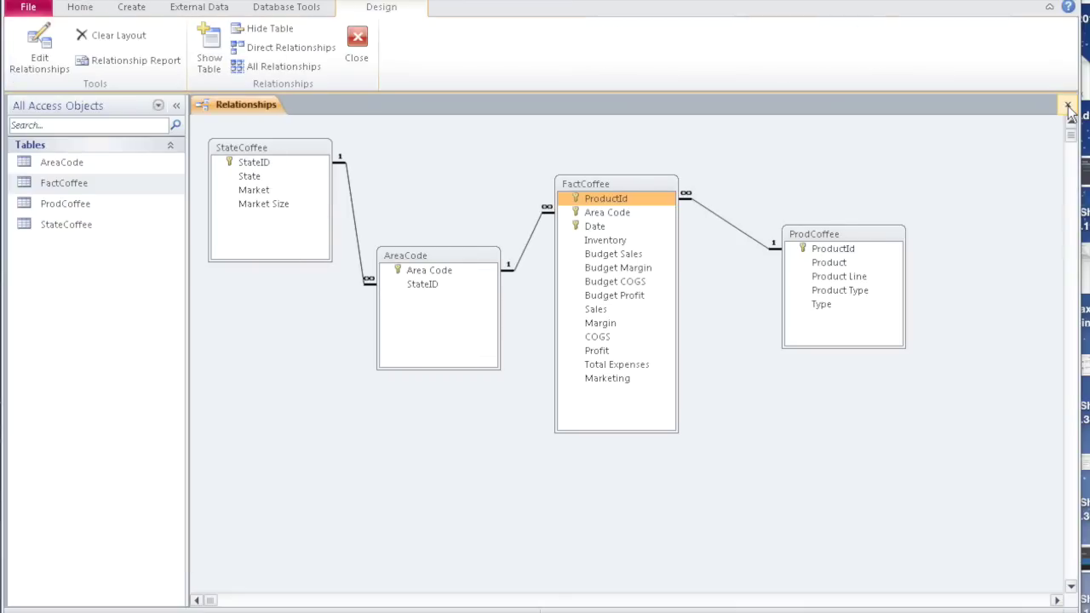